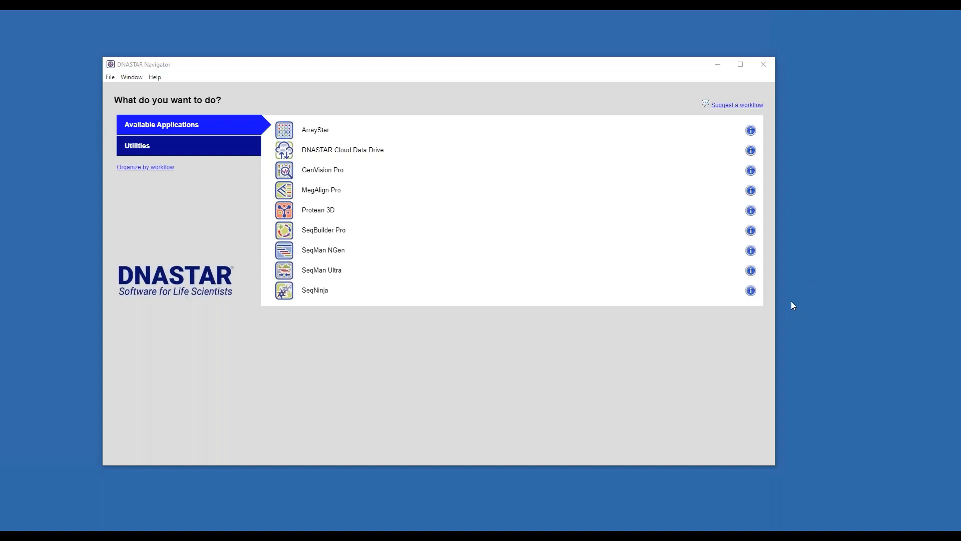
Step: Look through the launcher's workflow-based organization, including the Transcriptomics workflows, and return to the list organized by application
{"action": "left_click_drag", "start_coordinate": [524, 69], "coordinate": [552, 77]}
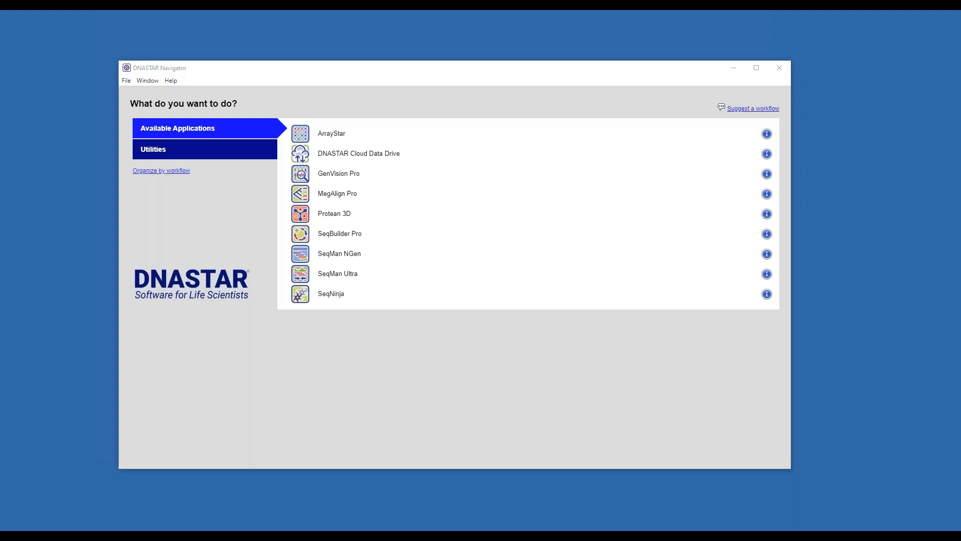
{"action": "left_click", "coordinate": [180, 170]}
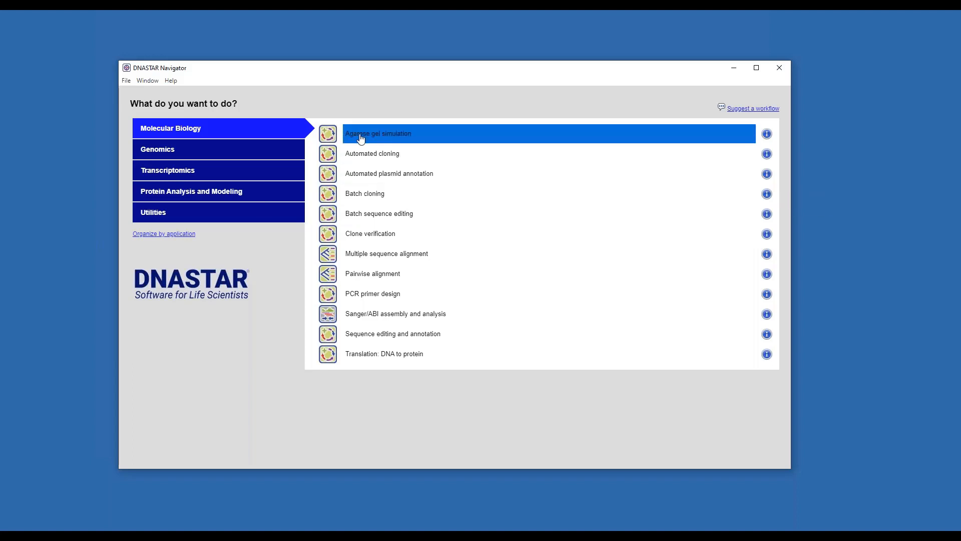
{"action": "left_click", "coordinate": [252, 172]}
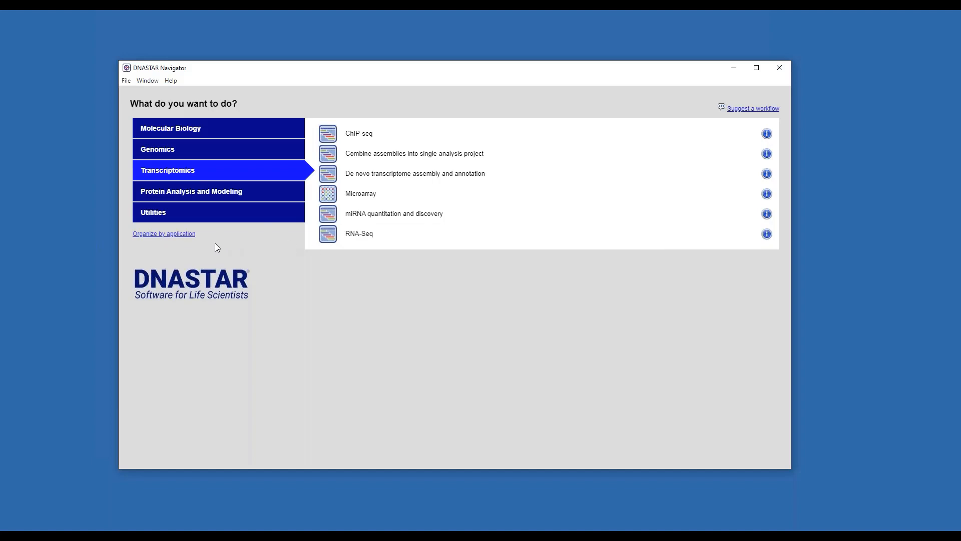
{"action": "left_click", "coordinate": [185, 234]}
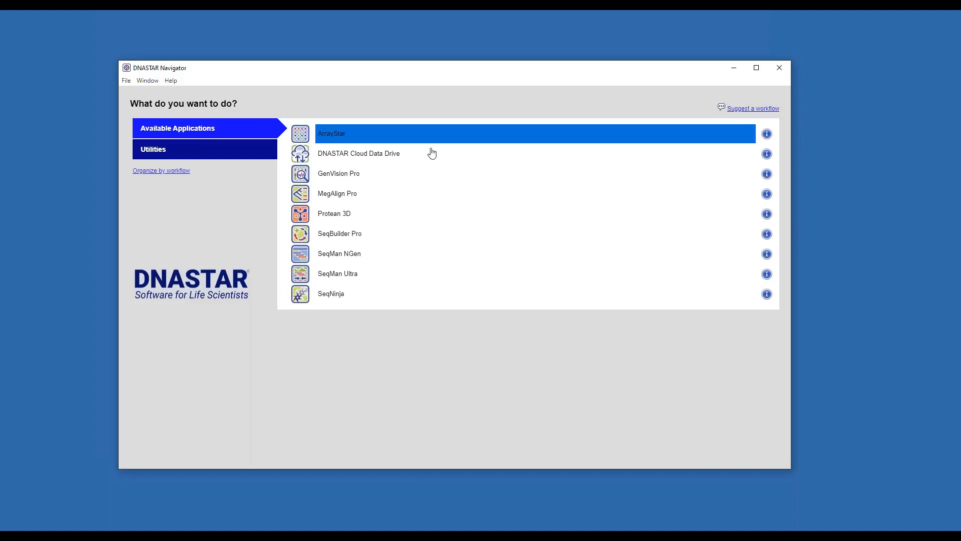
{"action": "mouse_move", "coordinate": [352, 258]}
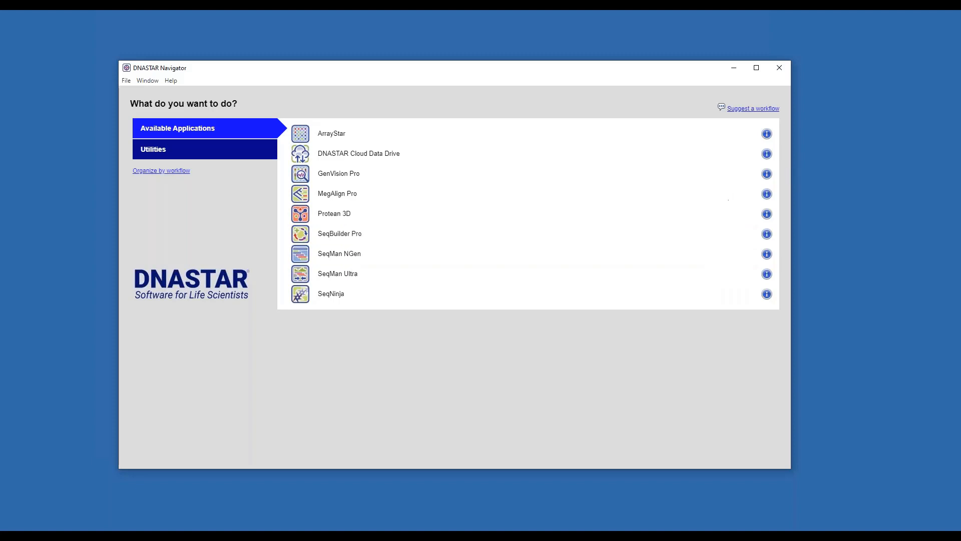
Step: Switch to SeqMan NGen and start a new assembly with the quantitative analysis RNA-seq workflow
{"action": "left_click", "coordinate": [734, 69]}
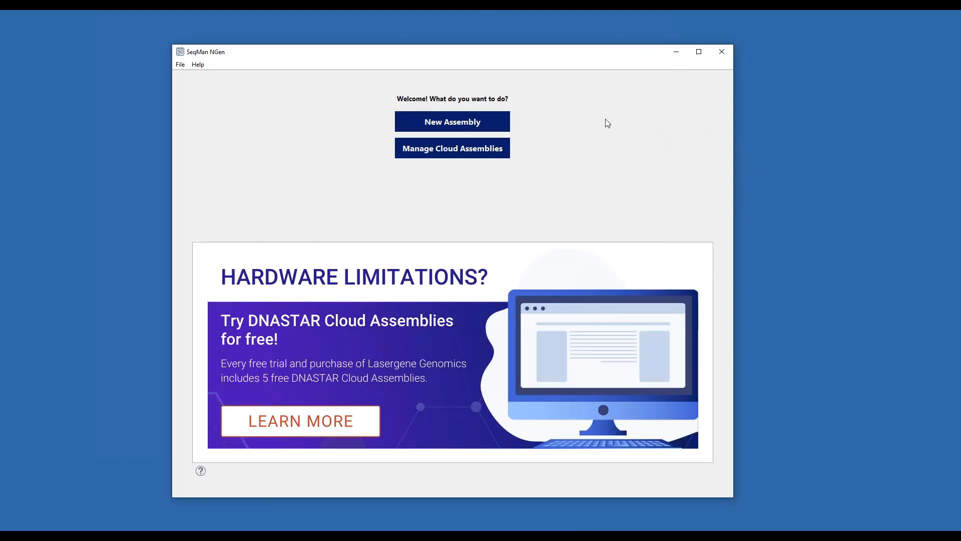
{"action": "left_click", "coordinate": [480, 123]}
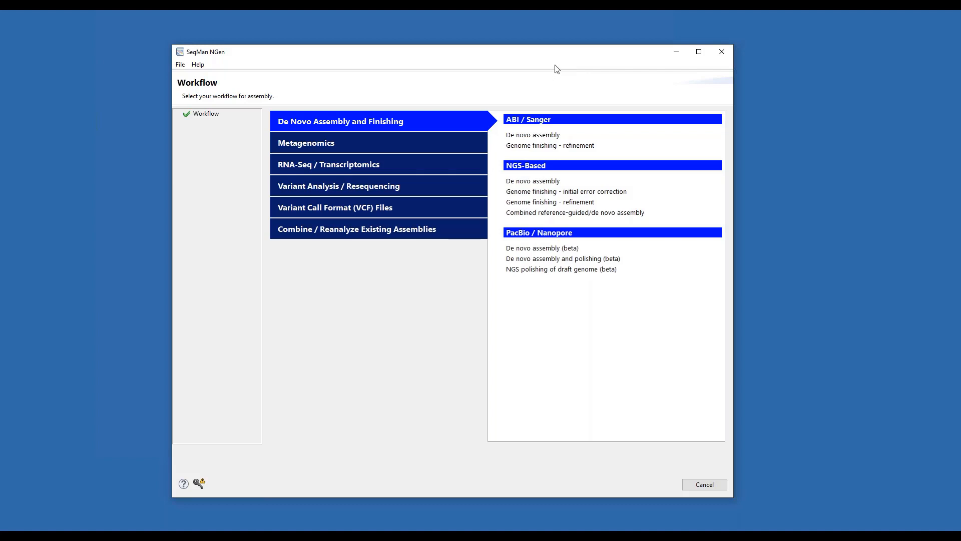
{"action": "left_click_drag", "start_coordinate": [565, 60], "coordinate": [560, 60]}
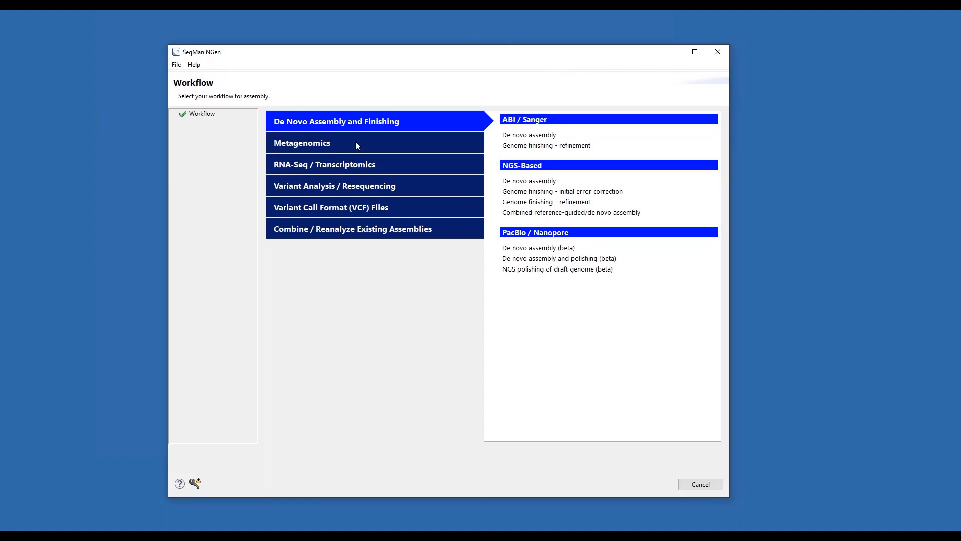
{"action": "left_click", "coordinate": [336, 169]}
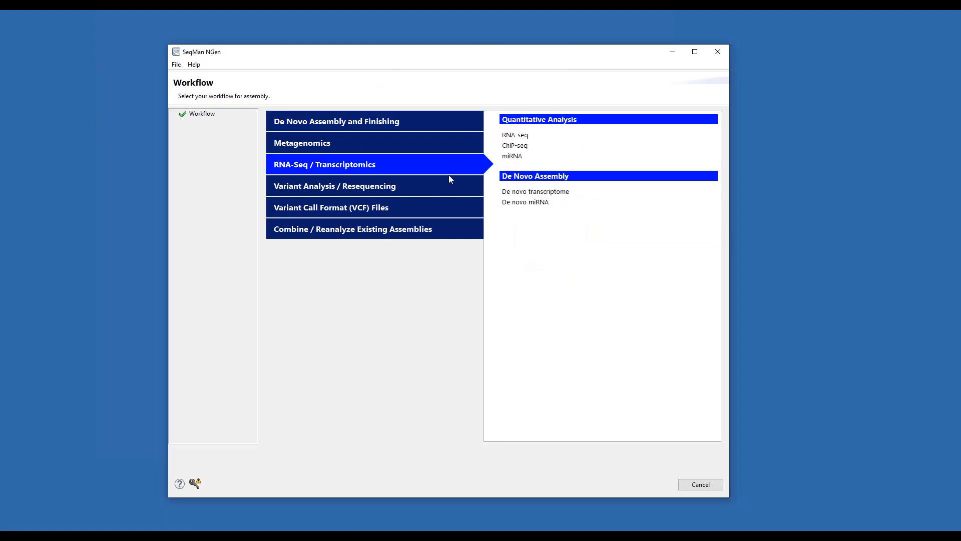
{"action": "left_click", "coordinate": [516, 134]}
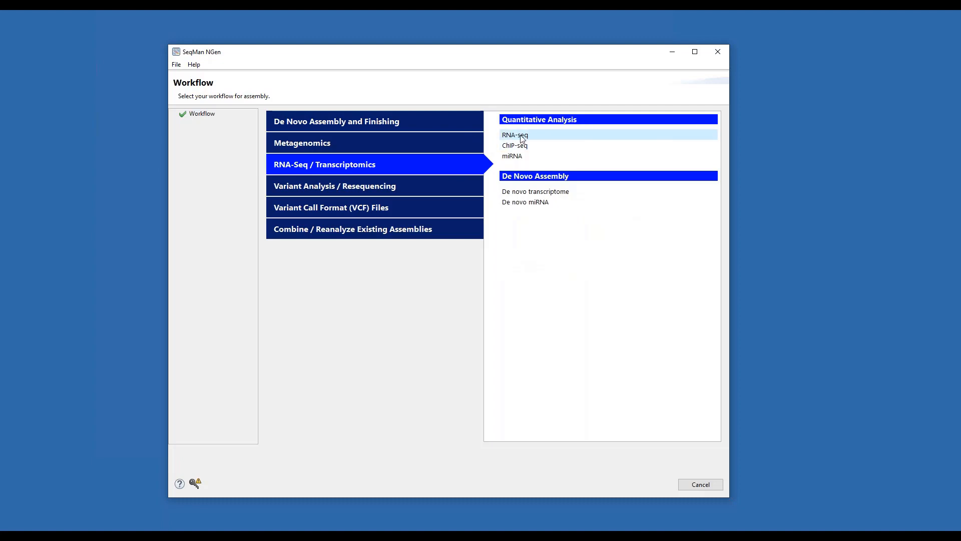
{"action": "mouse_move", "coordinate": [521, 138]}
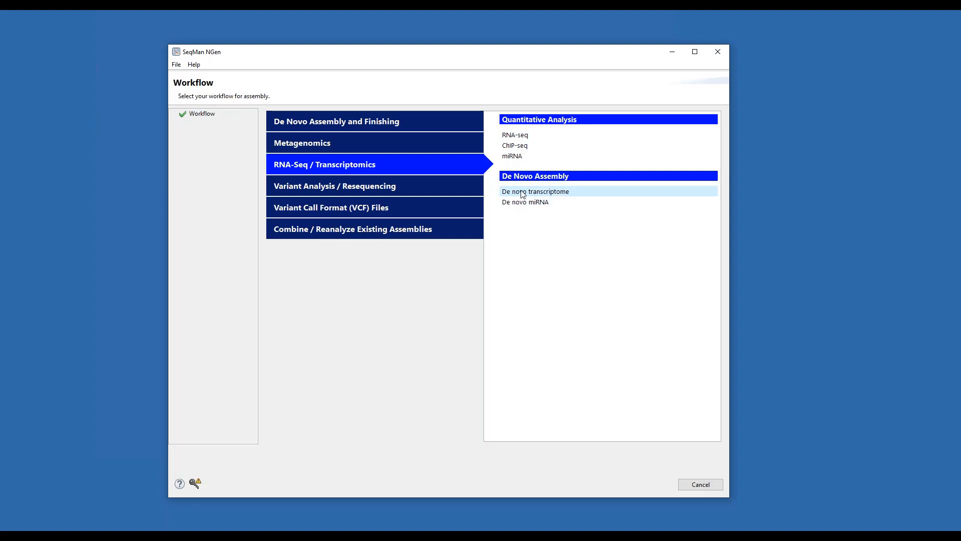
{"action": "left_click", "coordinate": [518, 139]}
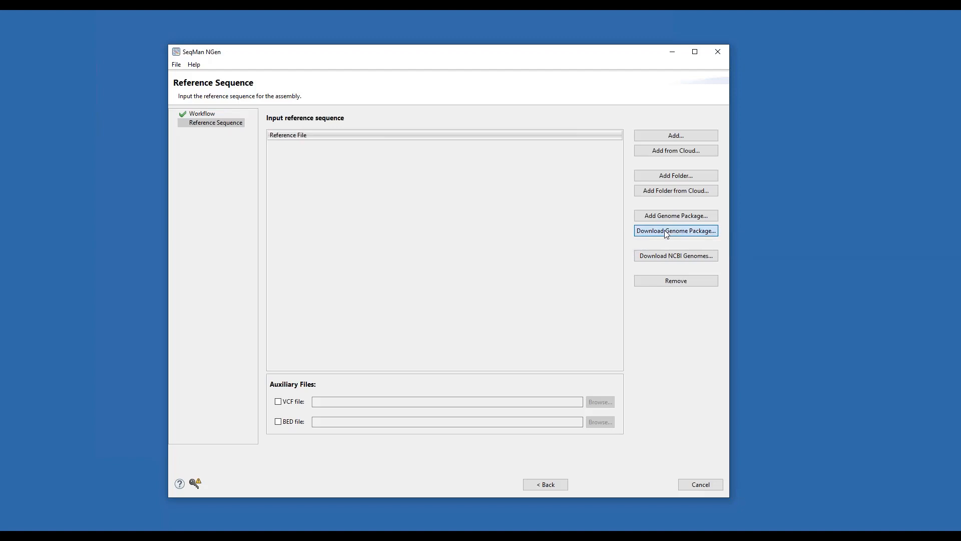
Step: Look through the downloadable genome packages, including the Arabidopsis thaliana TAIR10 entry, and close the list without downloading
{"action": "left_click", "coordinate": [666, 232]}
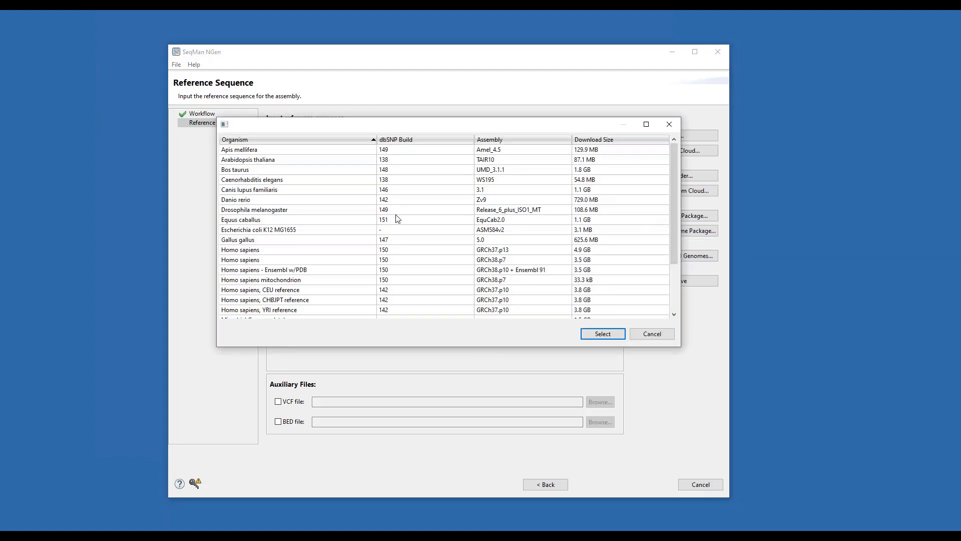
{"action": "scroll", "coordinate": [379, 226], "scroll_direction": "down", "scroll_amount": 2}
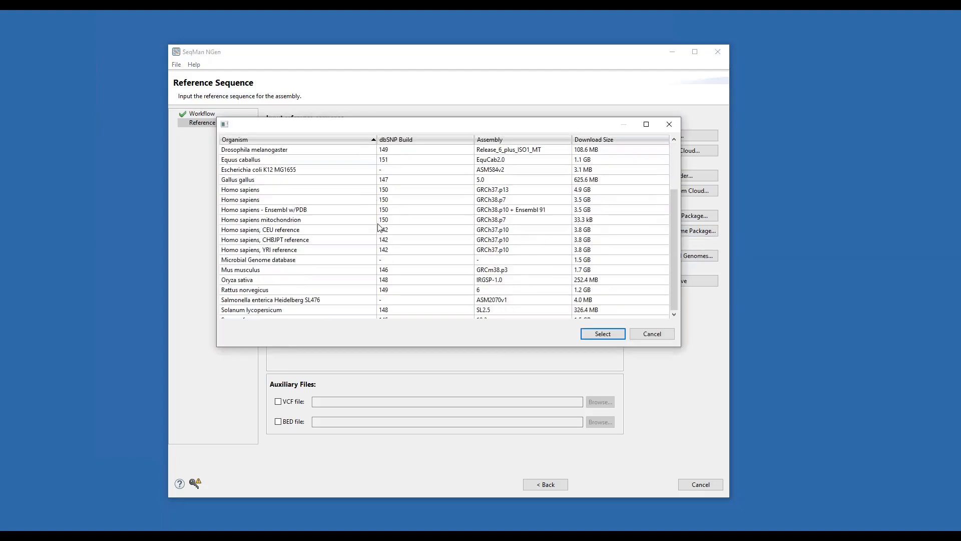
{"action": "scroll", "coordinate": [379, 228], "scroll_direction": "down", "scroll_amount": 1}
{"action": "scroll", "coordinate": [395, 230], "scroll_direction": "up", "scroll_amount": 3}
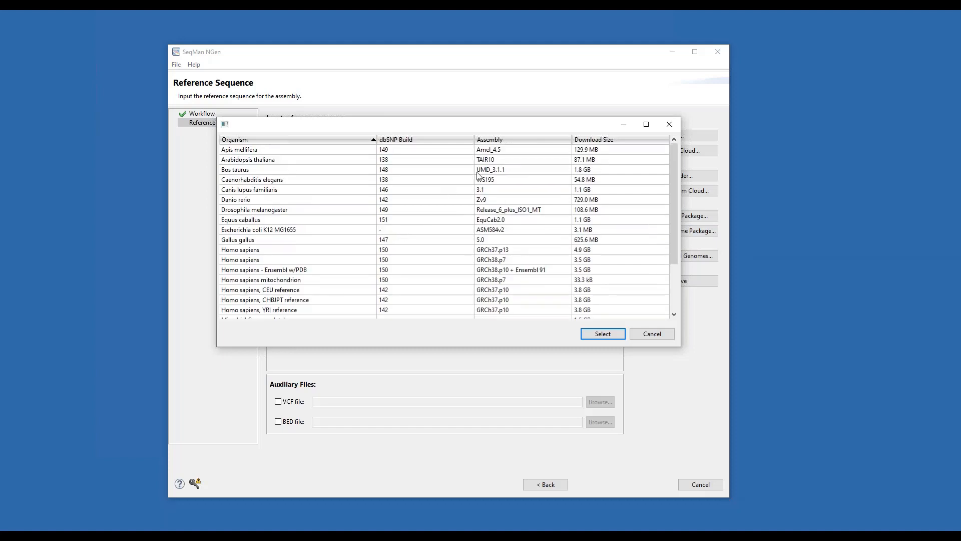
{"action": "left_click", "coordinate": [321, 161]}
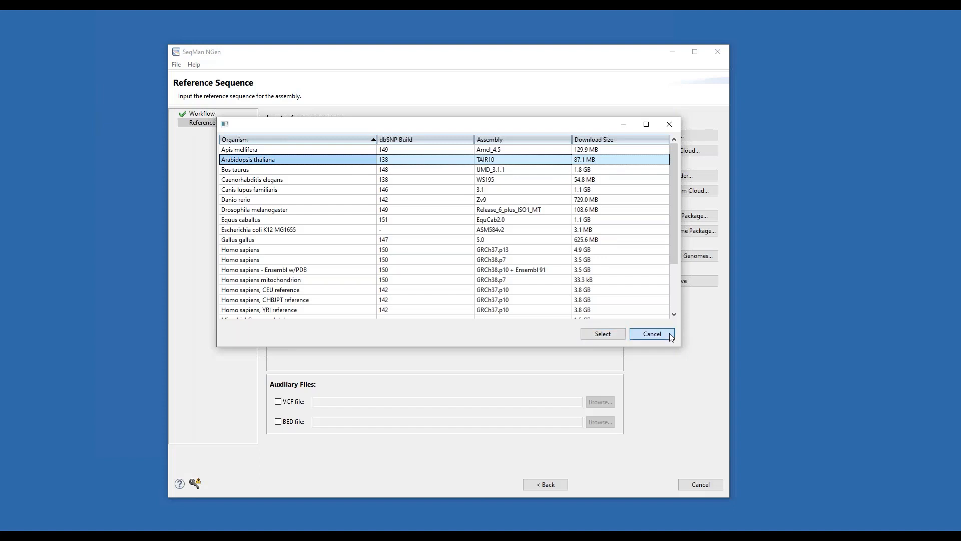
{"action": "left_click", "coordinate": [653, 334]}
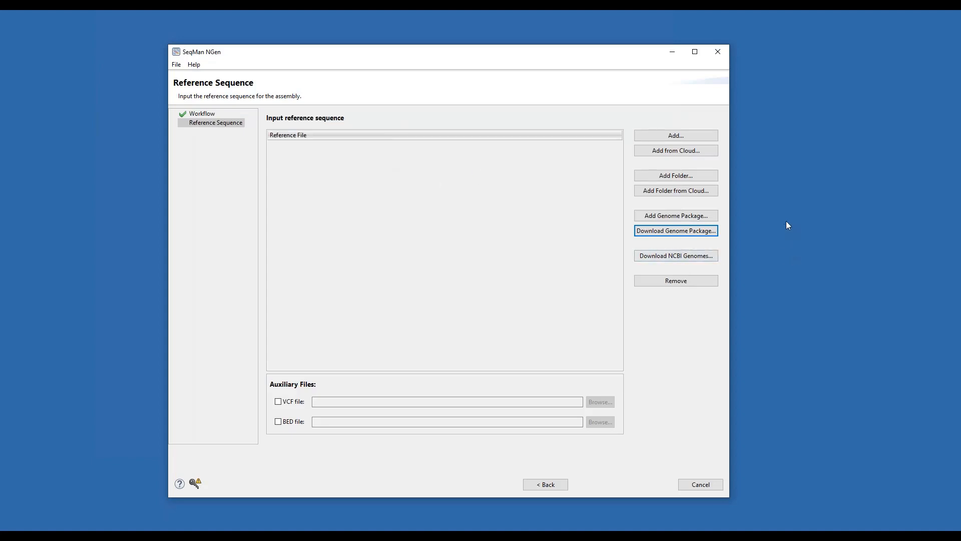
Step: Add the genome package Arabidopsis-TAIR10-dbSNP138.genometemplate from the Arabidopsis_RNAseq_2v6dpg folder on the LaCie drive as the reference sequence
{"action": "left_click", "coordinate": [680, 217]}
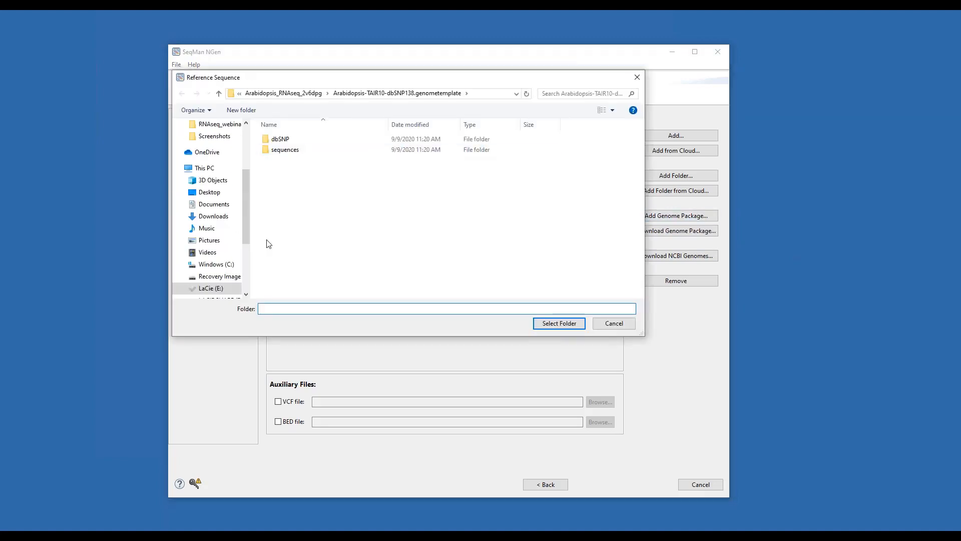
{"action": "left_click", "coordinate": [209, 290]}
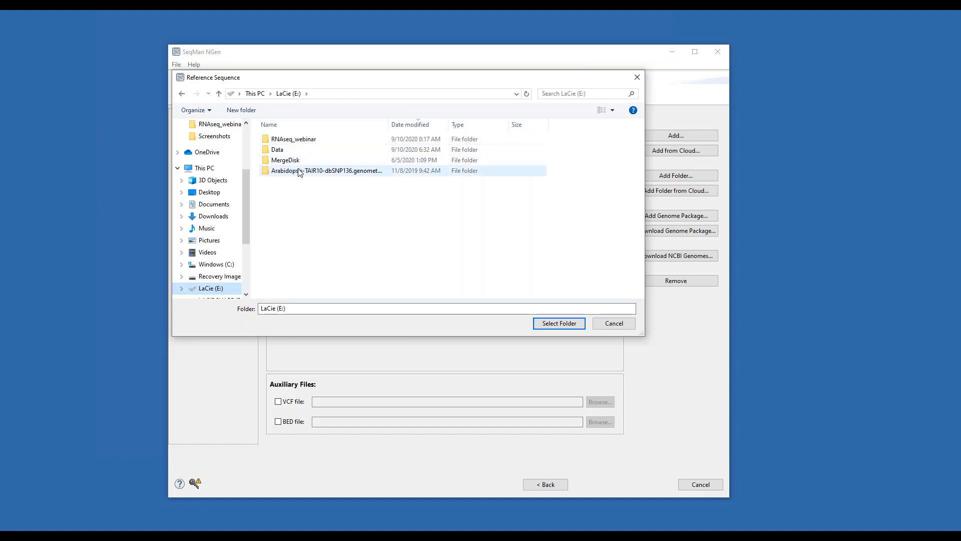
{"action": "double_click", "coordinate": [301, 140]}
{"action": "double_click", "coordinate": [302, 140]}
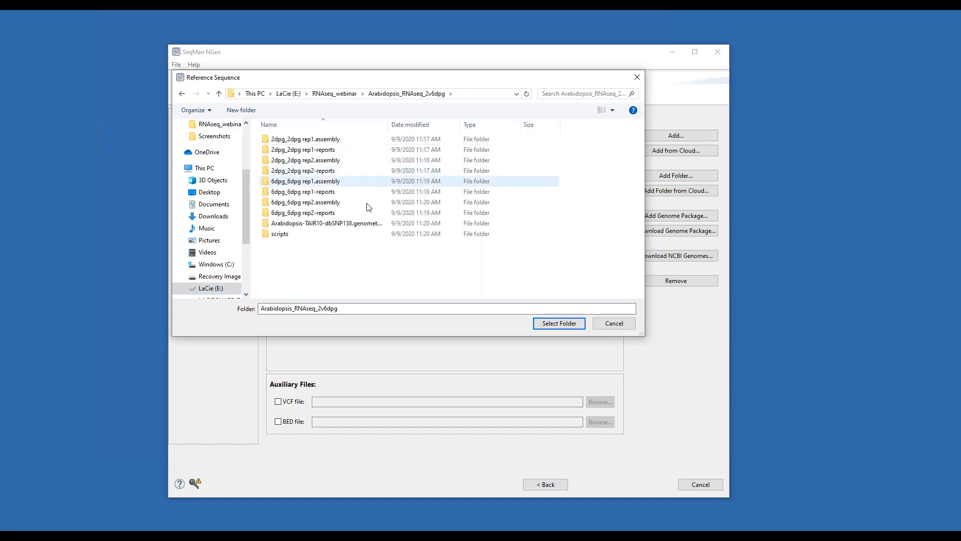
{"action": "left_click", "coordinate": [340, 224]}
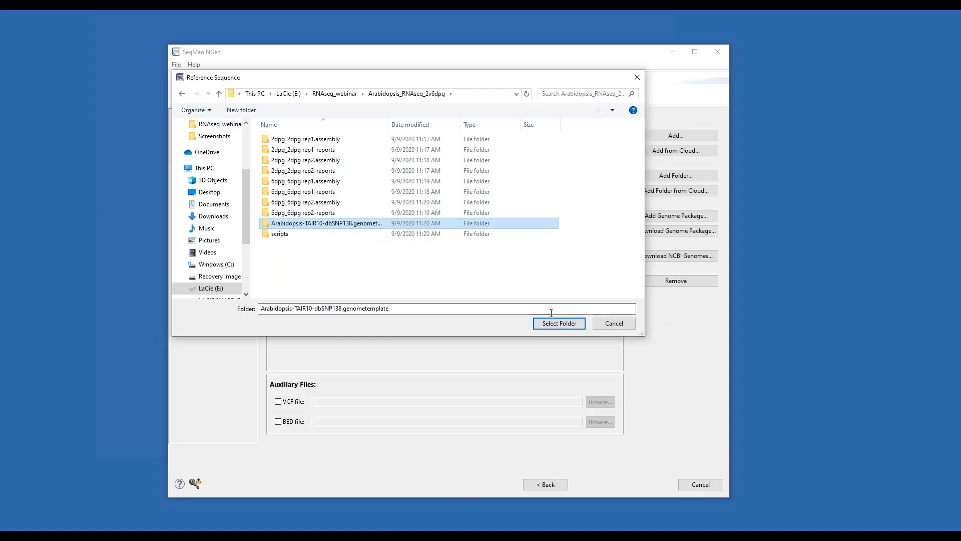
{"action": "left_click", "coordinate": [571, 327]}
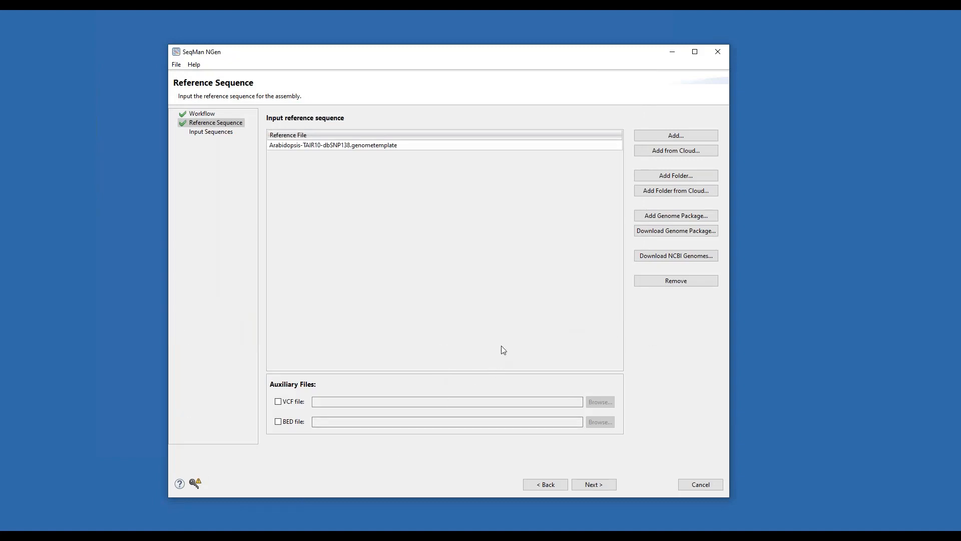
Step: Proceed to the input sequences and set the read technology to Illumina and the experiment setup to Multi-sample with replicates
{"action": "left_click", "coordinate": [603, 485]}
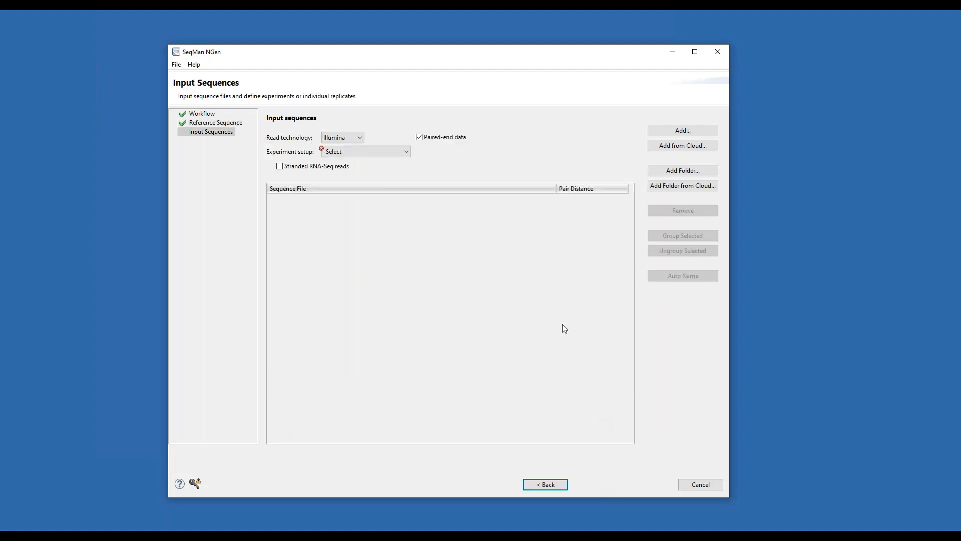
{"action": "left_click", "coordinate": [360, 137]}
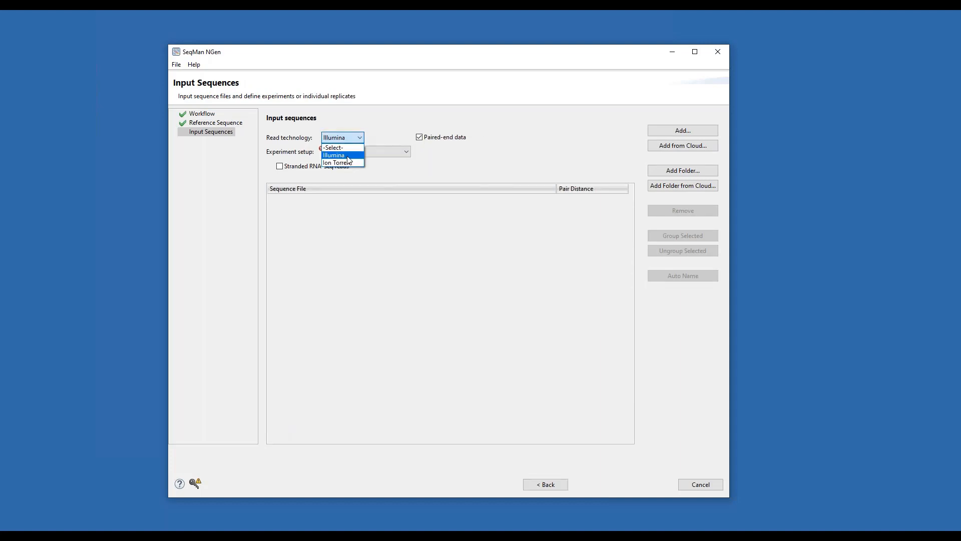
{"action": "left_click", "coordinate": [348, 156]}
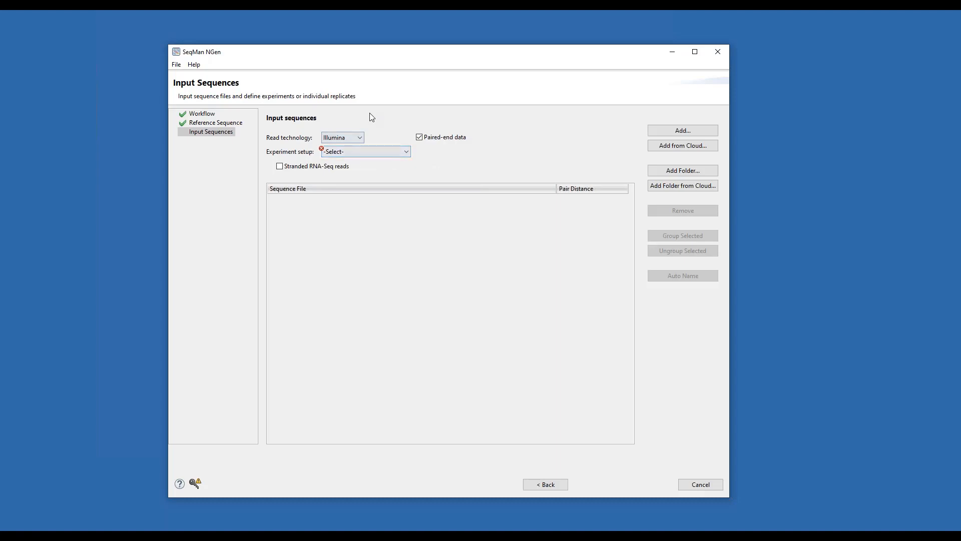
{"action": "left_click", "coordinate": [407, 150]}
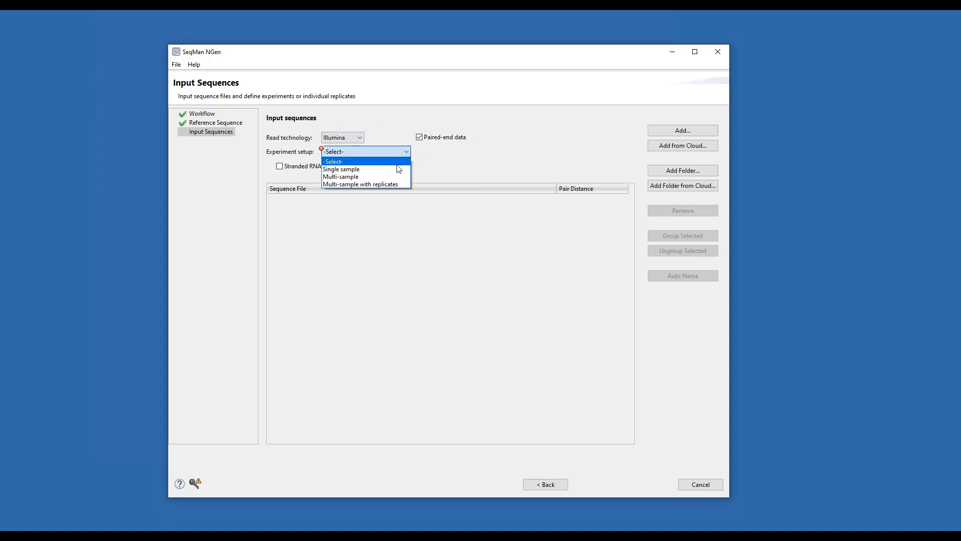
{"action": "left_click", "coordinate": [388, 184]}
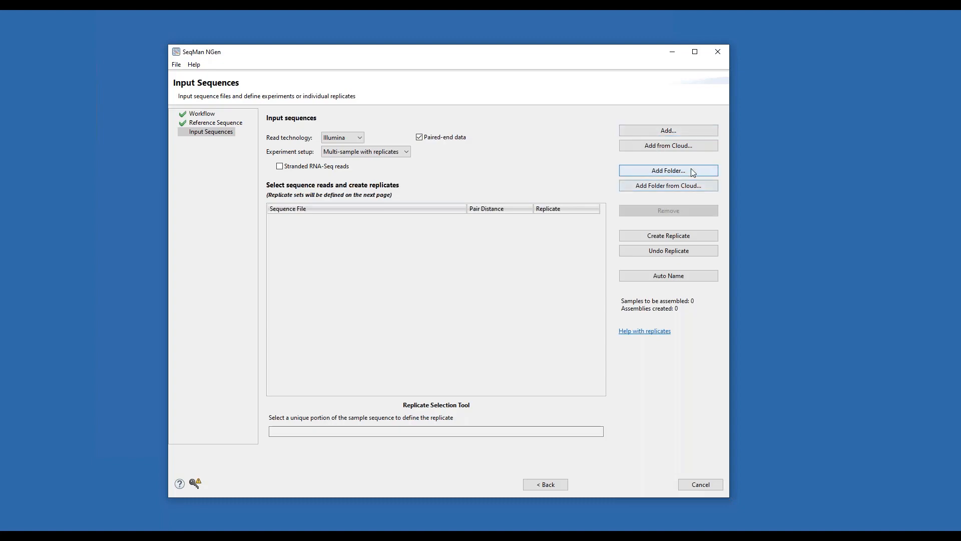
Step: Add the eight FASTQ files from SRR7774029_1 to SRR7774032_2 and mark SRR7774029 as the filename portion defining the replicate
{"action": "left_click", "coordinate": [673, 132]}
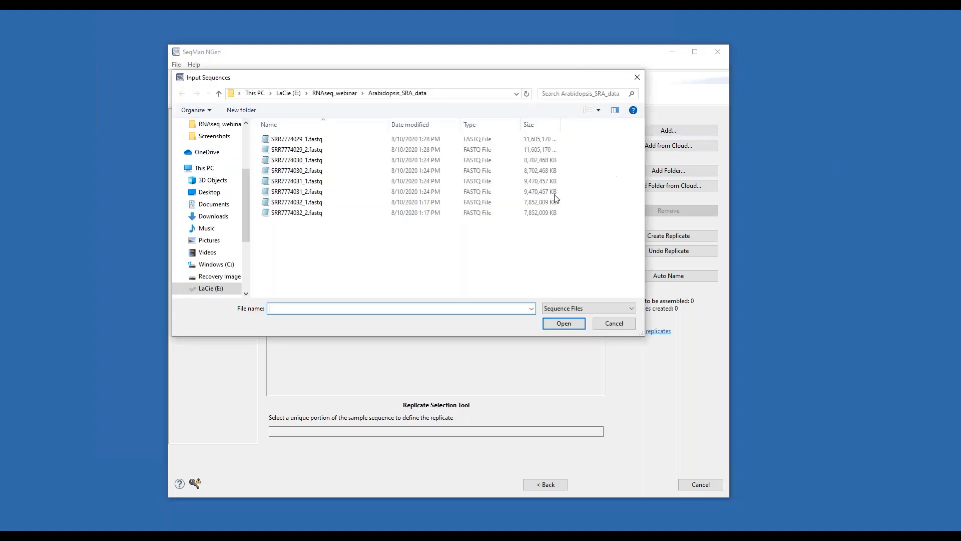
{"action": "left_click", "coordinate": [317, 141]}
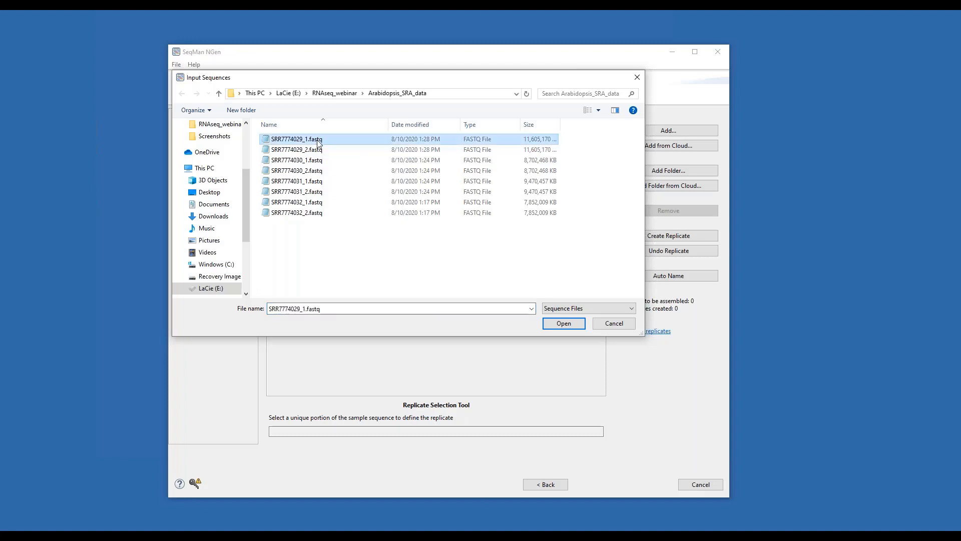
{"action": "left_click", "coordinate": [311, 215], "text": "shift"}
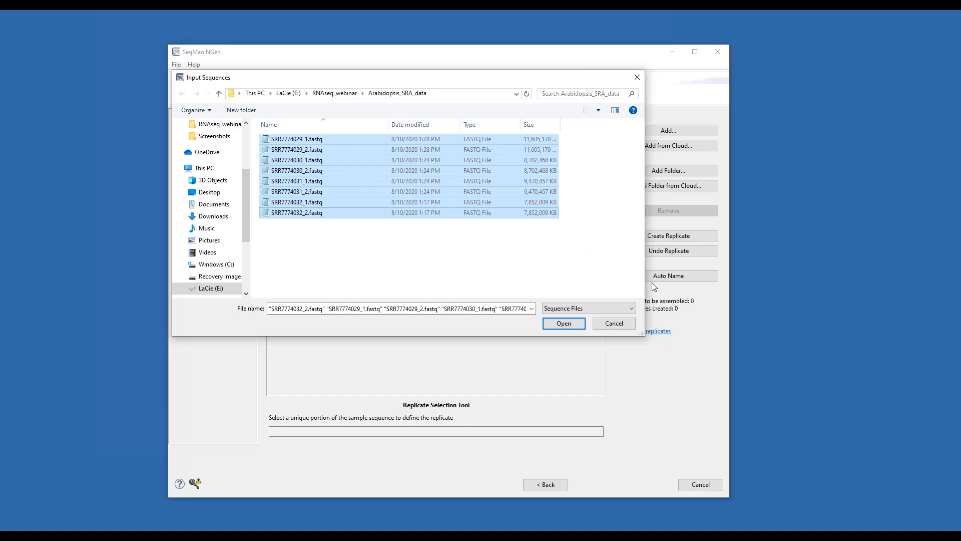
{"action": "left_click", "coordinate": [577, 325]}
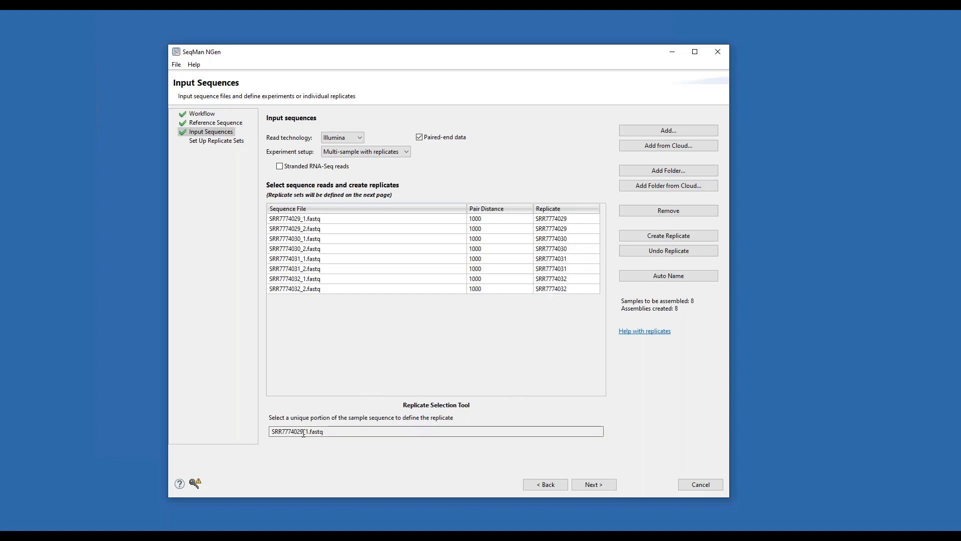
{"action": "left_click_drag", "start_coordinate": [303, 432], "coordinate": [267, 434]}
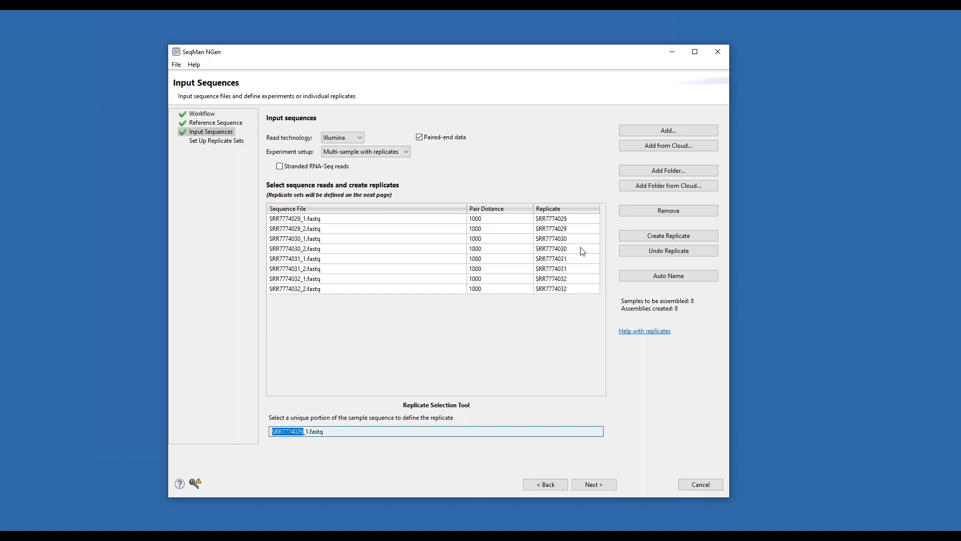
Step: Proceed to the replicate sets and group the four SRR7774029 and SRR7774030 files into a replicate set named 2d
{"action": "left_click", "coordinate": [594, 484]}
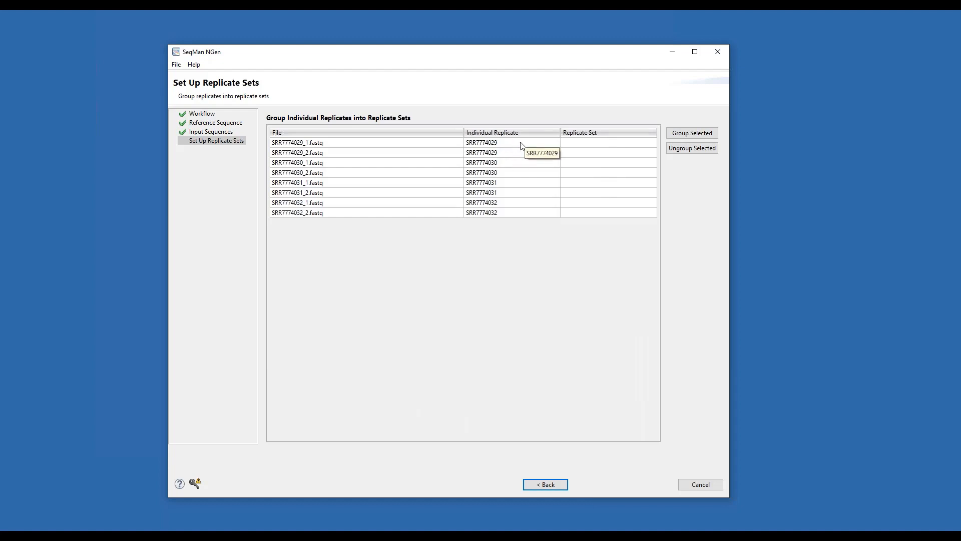
{"action": "left_click", "coordinate": [587, 143]}
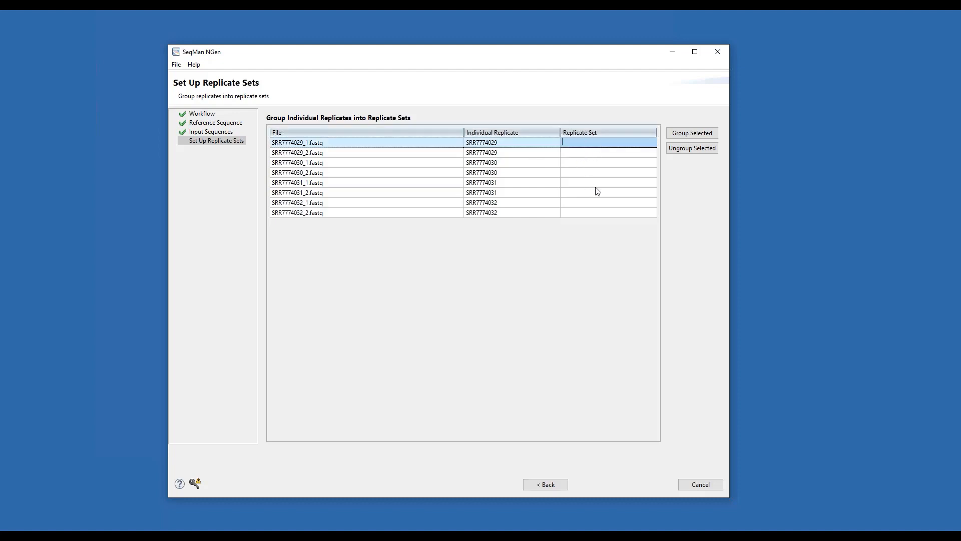
{"action": "left_click", "coordinate": [592, 173], "text": "shift"}
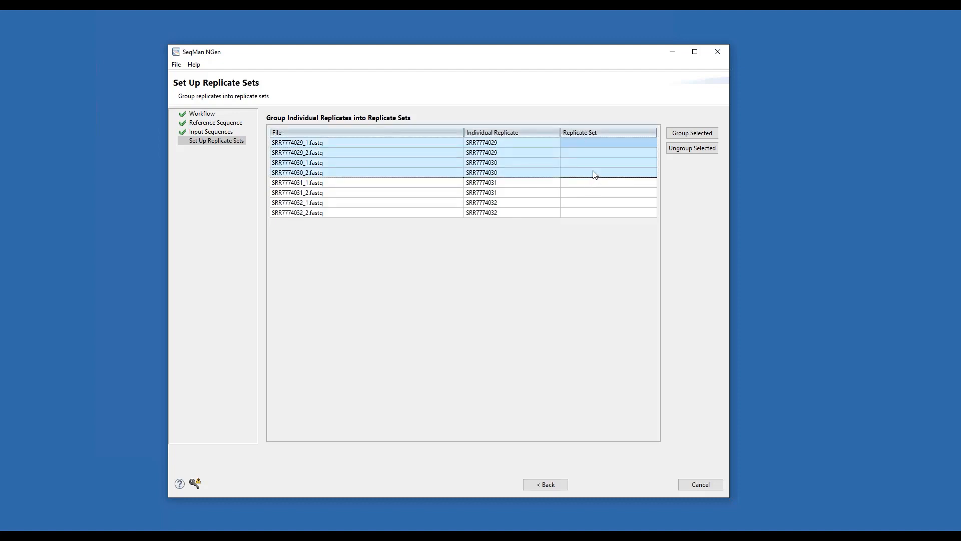
{"action": "left_click", "coordinate": [695, 134]}
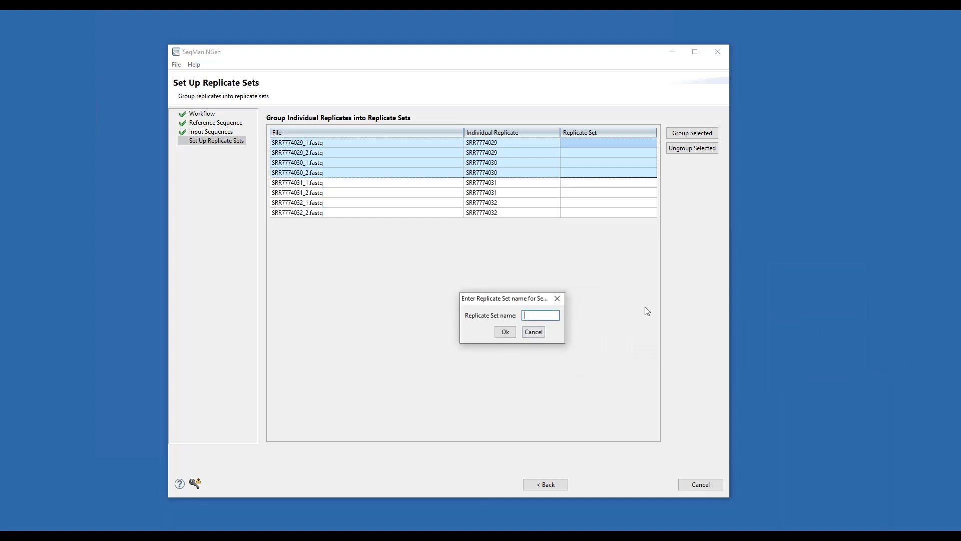
{"action": "type", "text": "2d"}
{"action": "left_click", "coordinate": [511, 333]}
Step: Group the four SRR7774031 and SRR7774032 files into a replicate set named 6d
{"action": "left_click", "coordinate": [617, 183]}
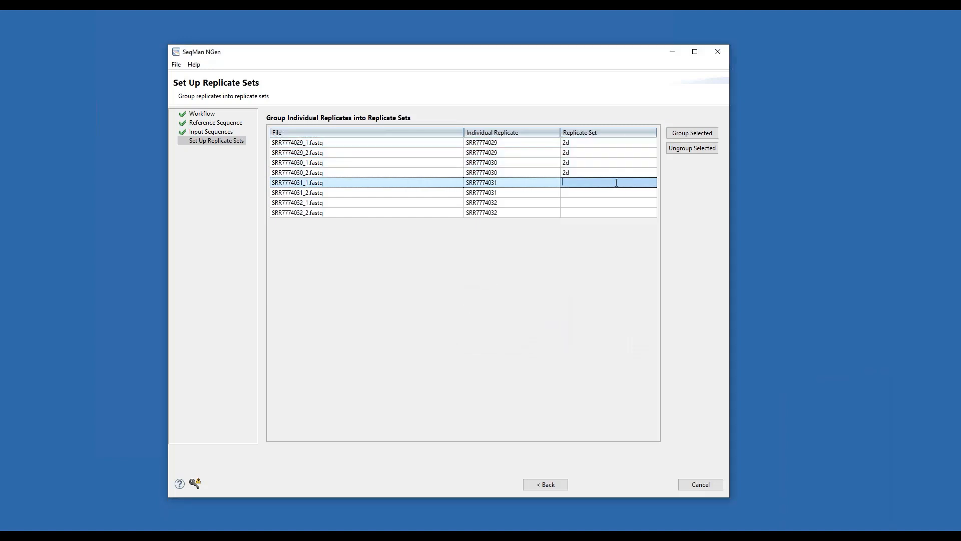
{"action": "left_click", "coordinate": [595, 213], "text": "shift"}
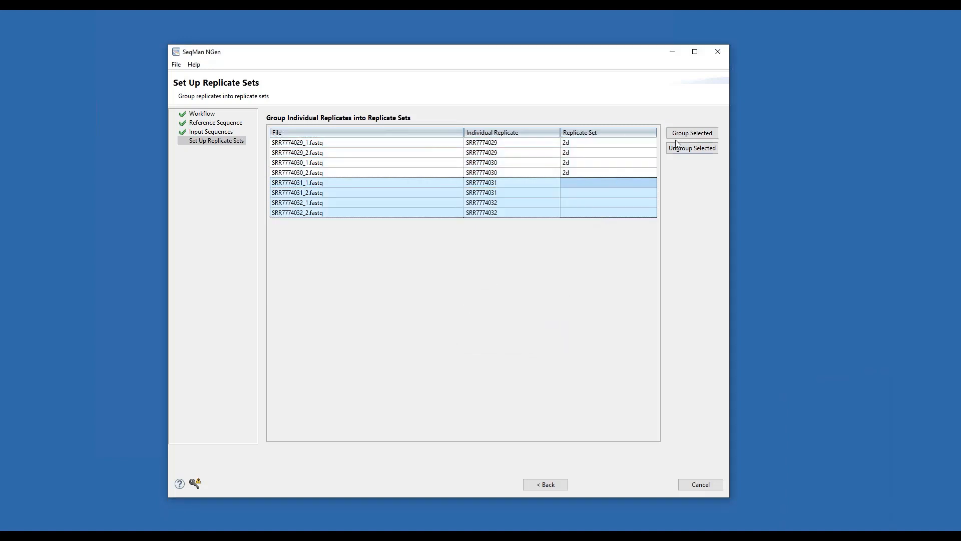
{"action": "left_click", "coordinate": [682, 136]}
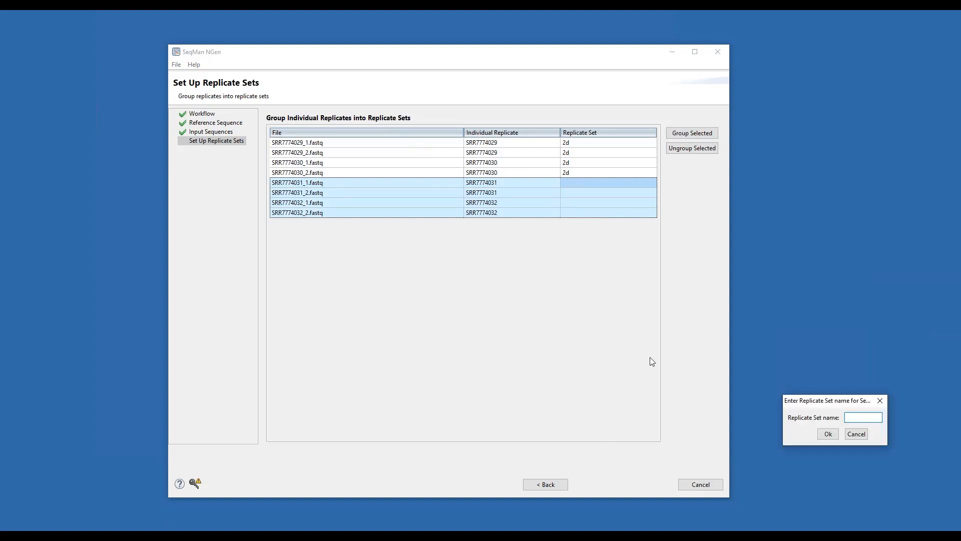
{"action": "type", "text": "6d"}
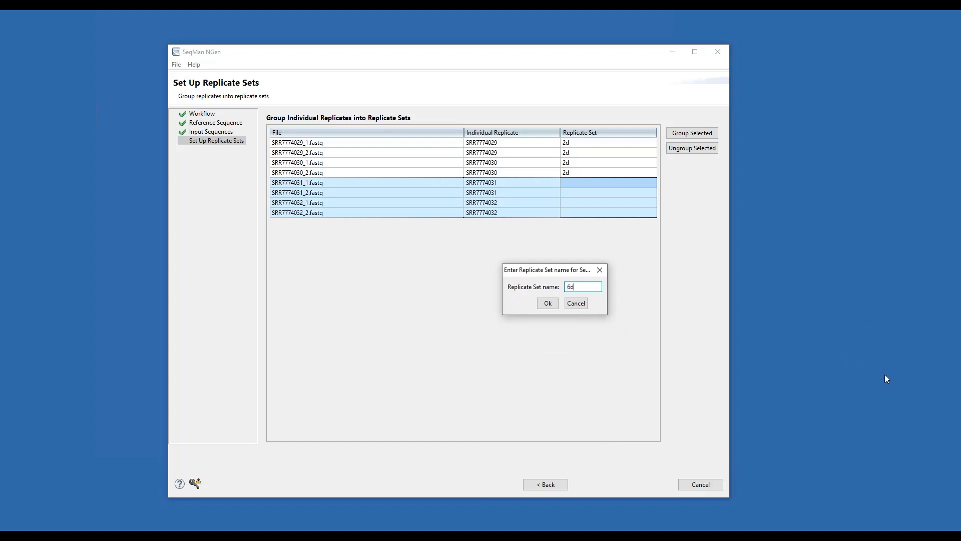
{"action": "left_click", "coordinate": [548, 304]}
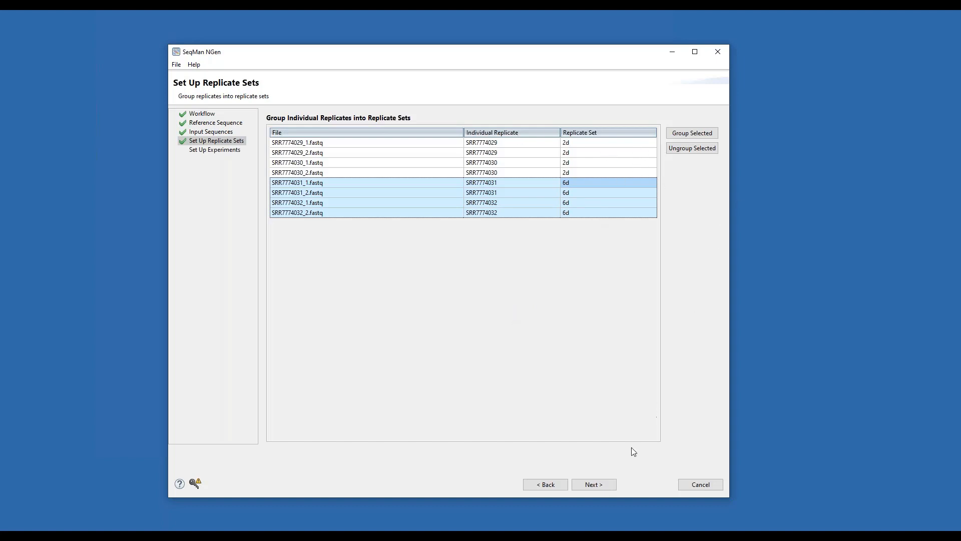
Step: Proceed to the experiment setup, mark 2d as the control experiment, and continue to the assembly options
{"action": "left_click", "coordinate": [604, 488]}
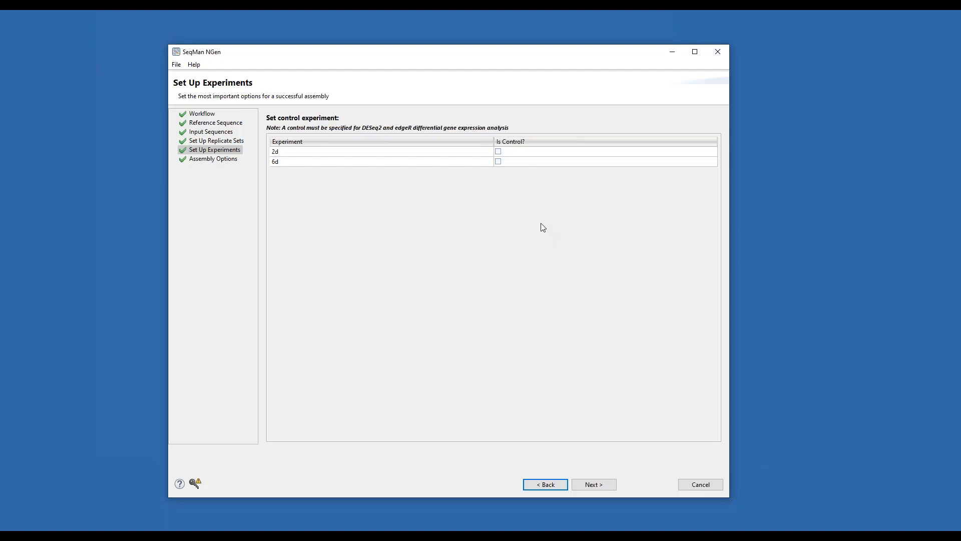
{"action": "left_click", "coordinate": [498, 151]}
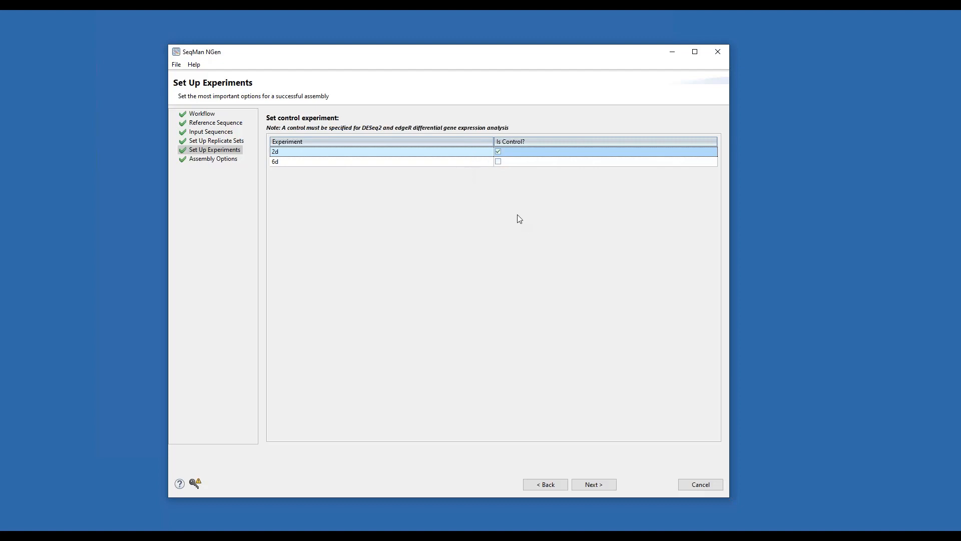
{"action": "left_click", "coordinate": [602, 483]}
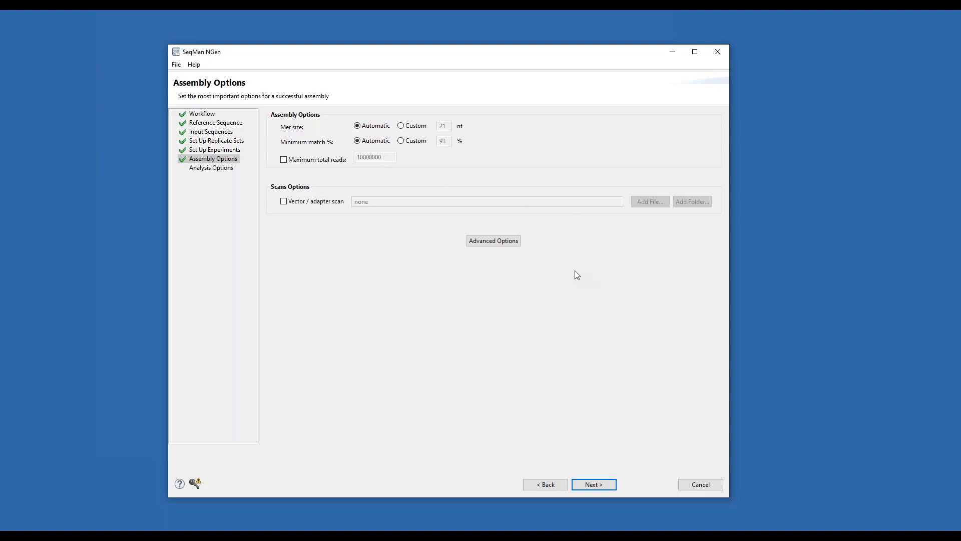
Step: Review the advanced alignment options, accept them without changes, and continue to the analysis options
{"action": "left_click", "coordinate": [510, 241]}
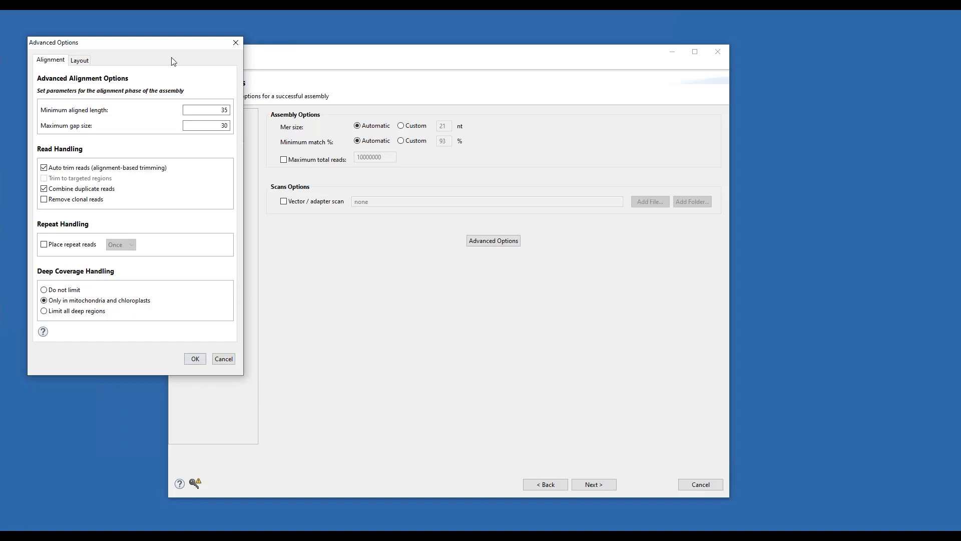
{"action": "left_click", "coordinate": [195, 359]}
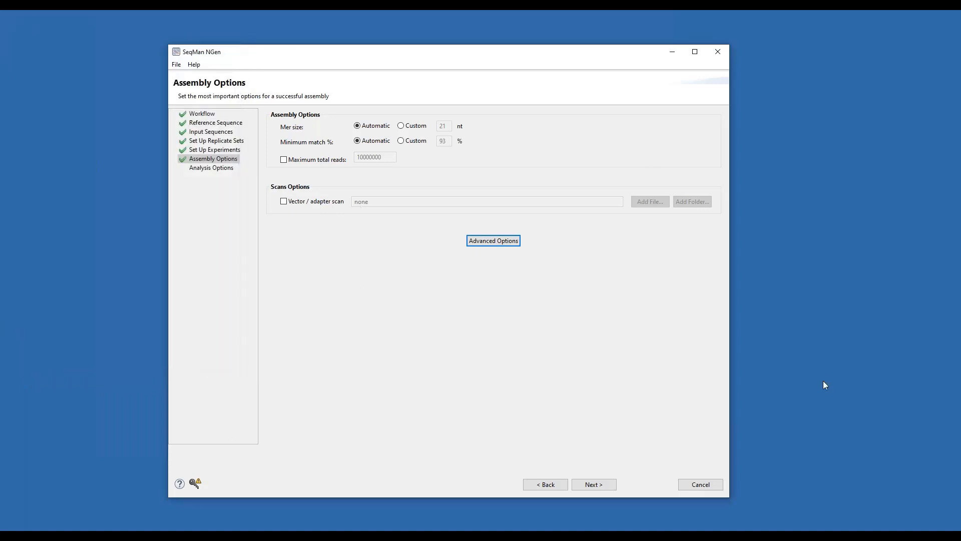
{"action": "left_click", "coordinate": [605, 486]}
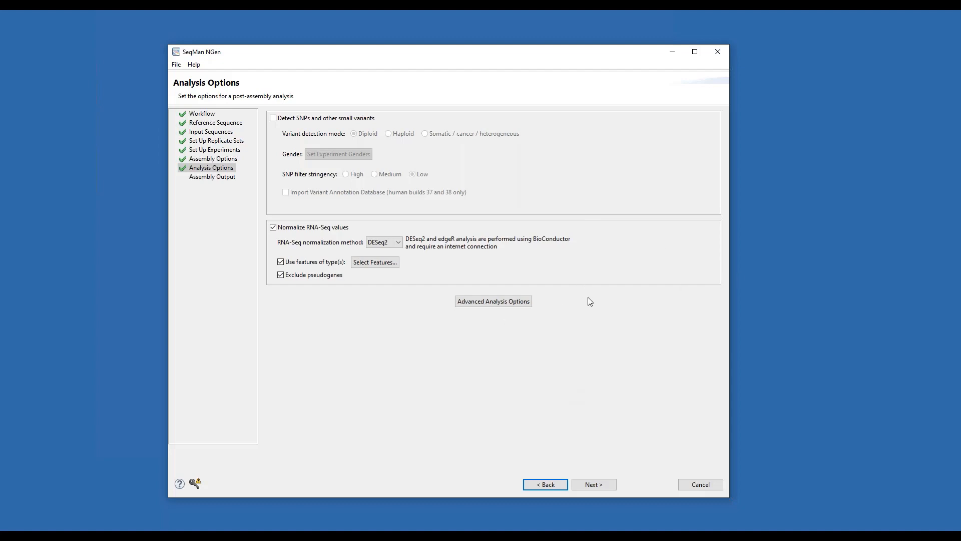
Step: Review the RNA-Seq normalization methods, keeping DESeq2, and check the selectable feature types without changing them
{"action": "left_click", "coordinate": [399, 243]}
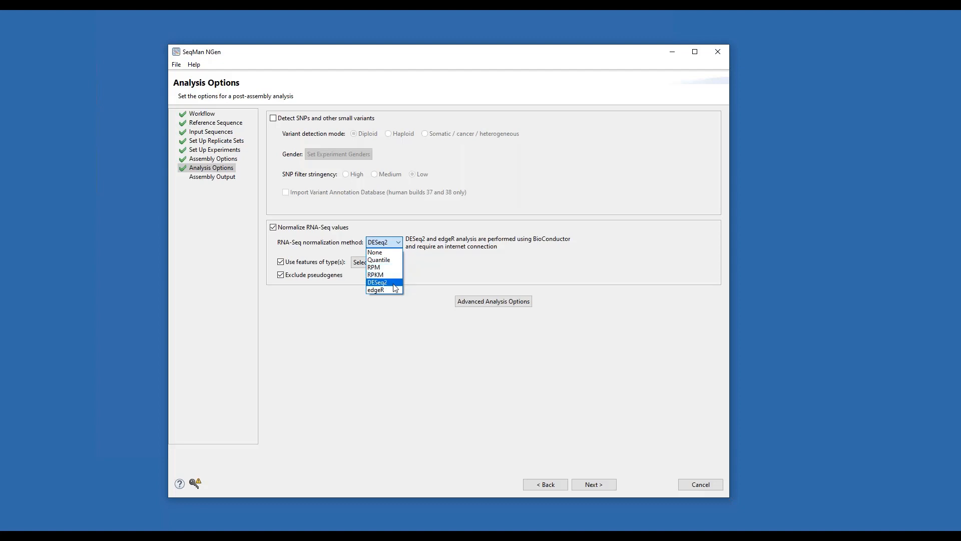
{"action": "left_click", "coordinate": [442, 257]}
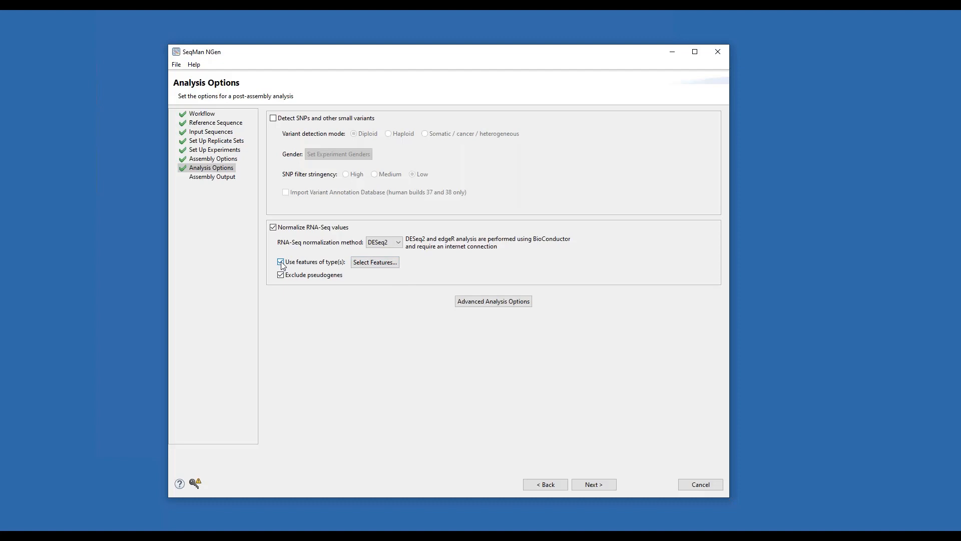
{"action": "left_click", "coordinate": [375, 263]}
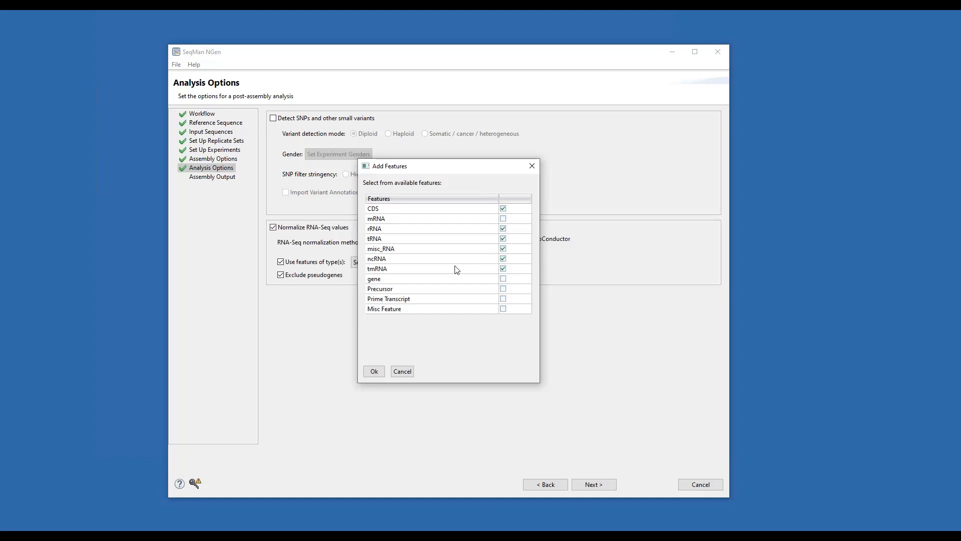
{"action": "left_click", "coordinate": [375, 374]}
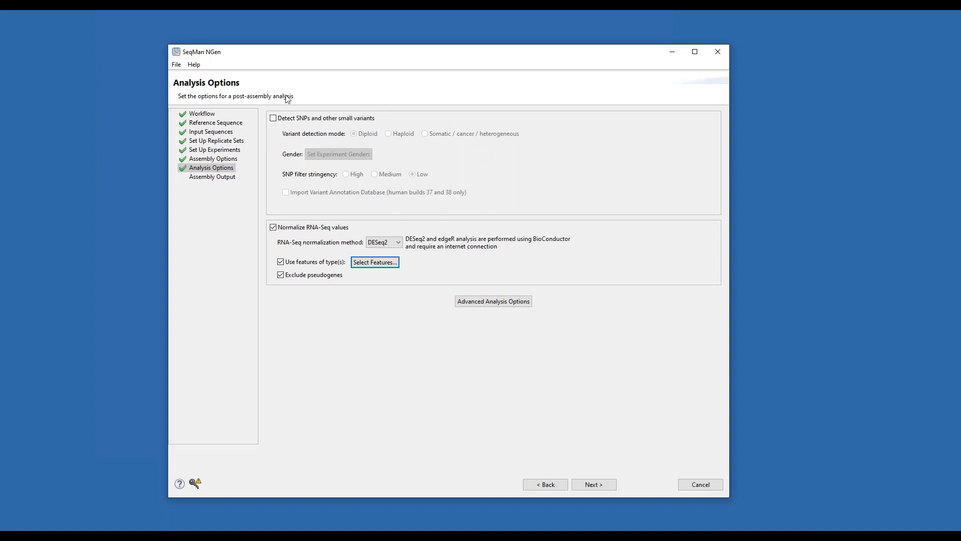
Step: Enable detection of SNPs and other small variants, and accept the advanced variant options without changes
{"action": "left_click", "coordinate": [273, 119]}
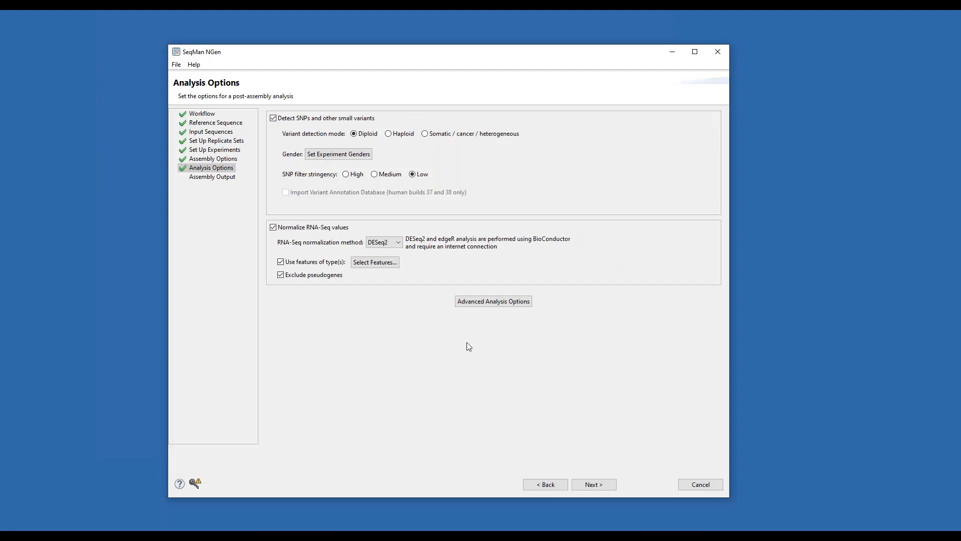
{"action": "left_click", "coordinate": [517, 303]}
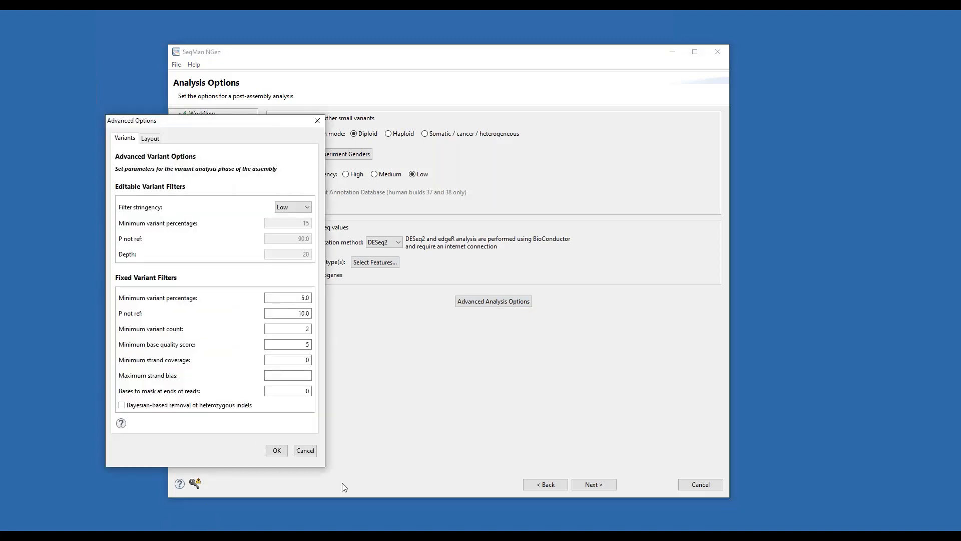
{"action": "left_click", "coordinate": [277, 450]}
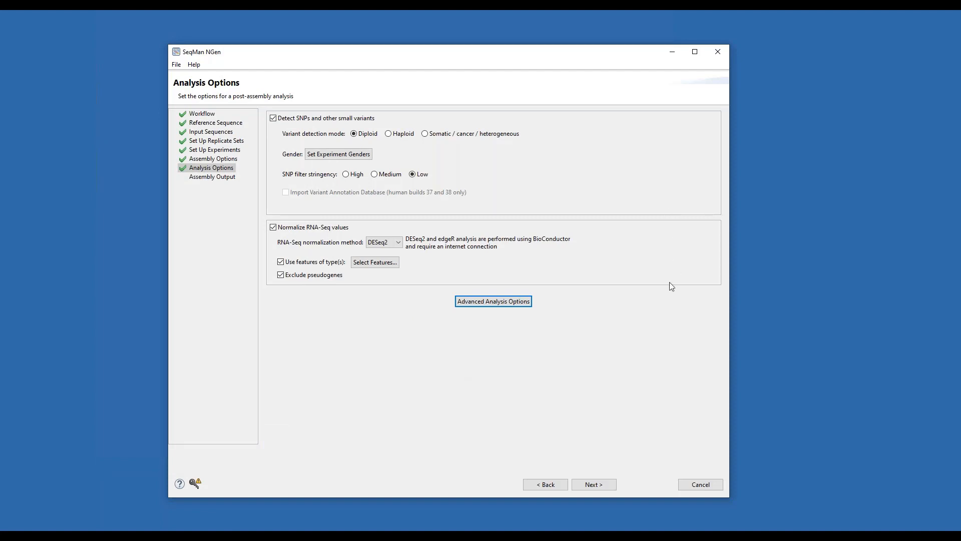
Step: Proceed to the assembly output and name the project Arabidopsis_RNAseq_2dv6d
{"action": "left_click", "coordinate": [594, 485]}
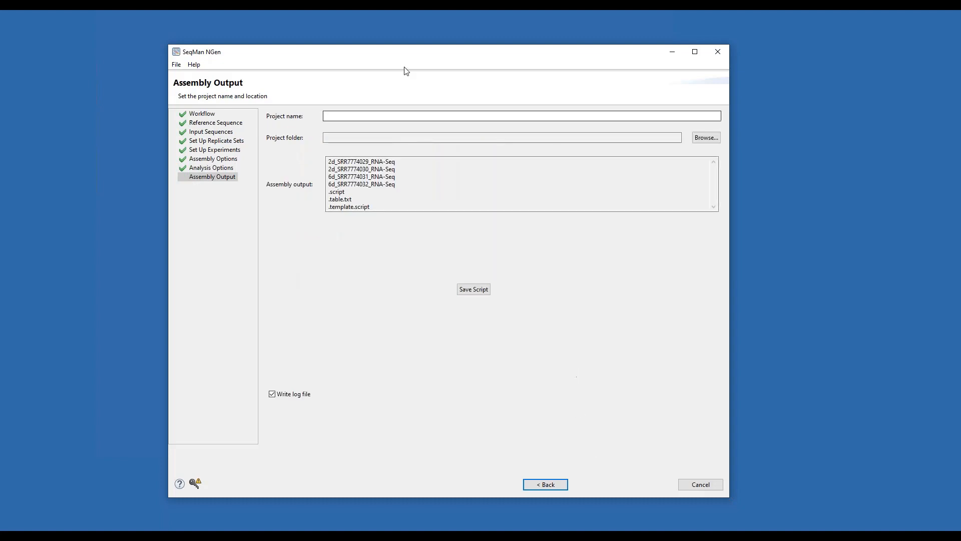
{"action": "left_click", "coordinate": [407, 116]}
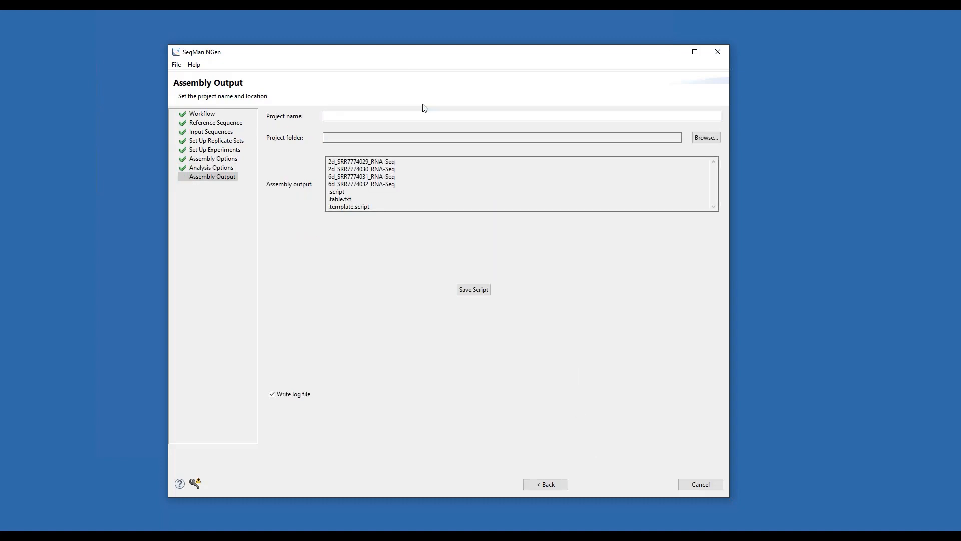
{"action": "type", "text": "Arabisop"}
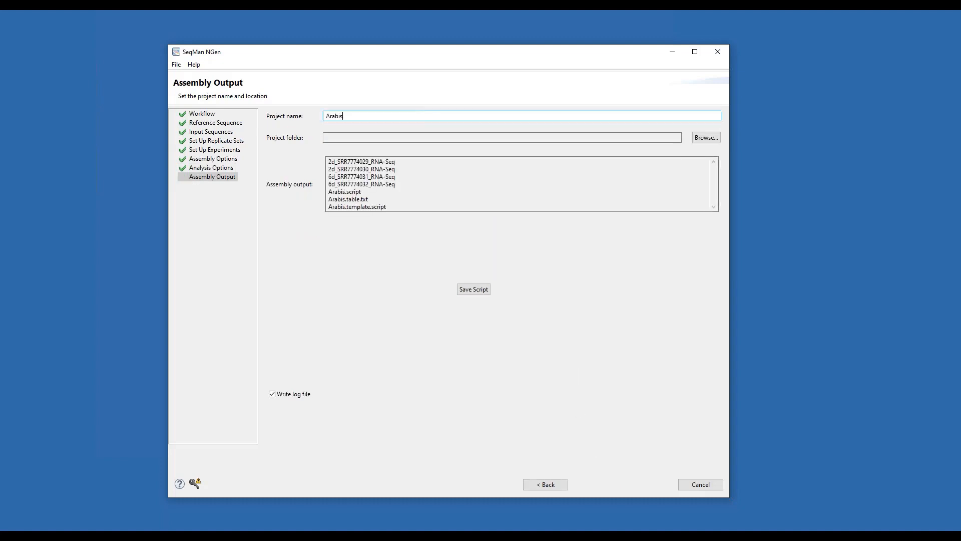
{"action": "key", "text": "BackSpace"}
{"action": "key", "text": "BackSpace"}
{"action": "key", "text": "BackSpace"}
{"action": "type", "text": "d"}
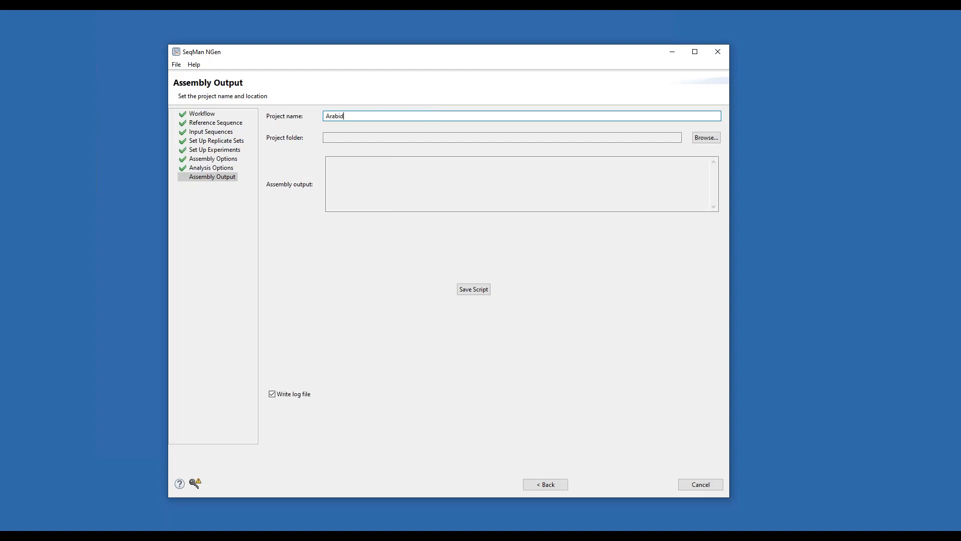
{"action": "type", "text": "opsis_R"}
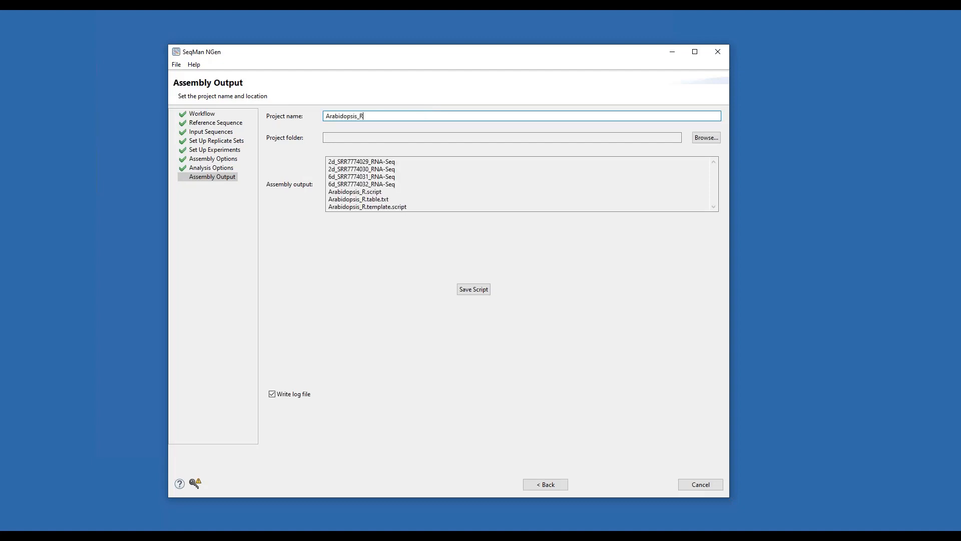
{"action": "type", "text": "NAseq"}
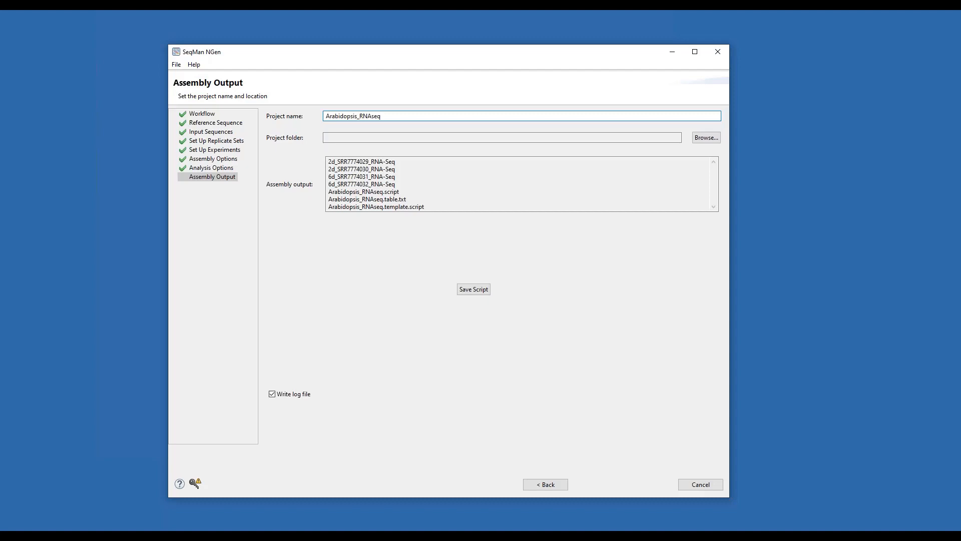
{"action": "type", "text": "_2dv6d"}
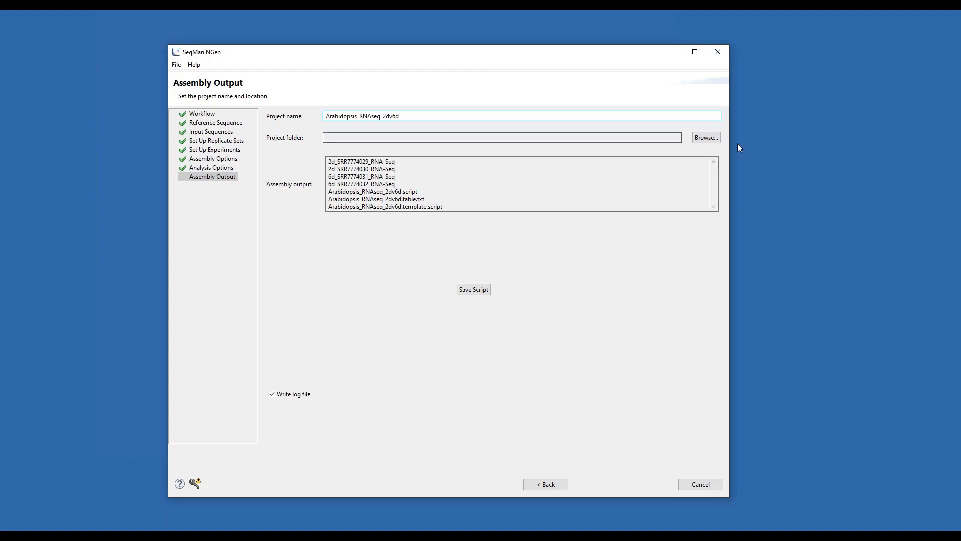
Step: Create a folder named Arabidopsis_RNAseq inside RNAseq_webinar on the LaCie drive and set it as the project folder
{"action": "left_click", "coordinate": [706, 137]}
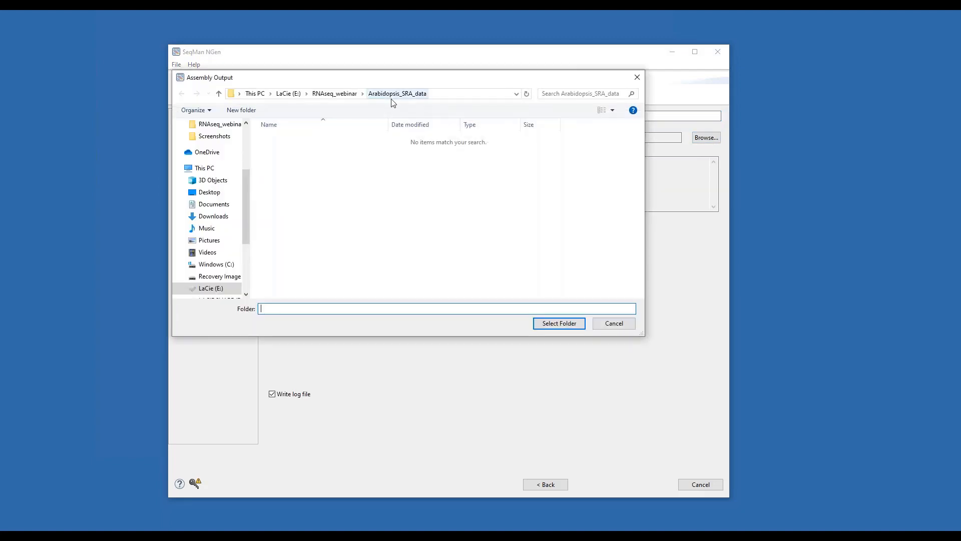
{"action": "left_click", "coordinate": [220, 94]}
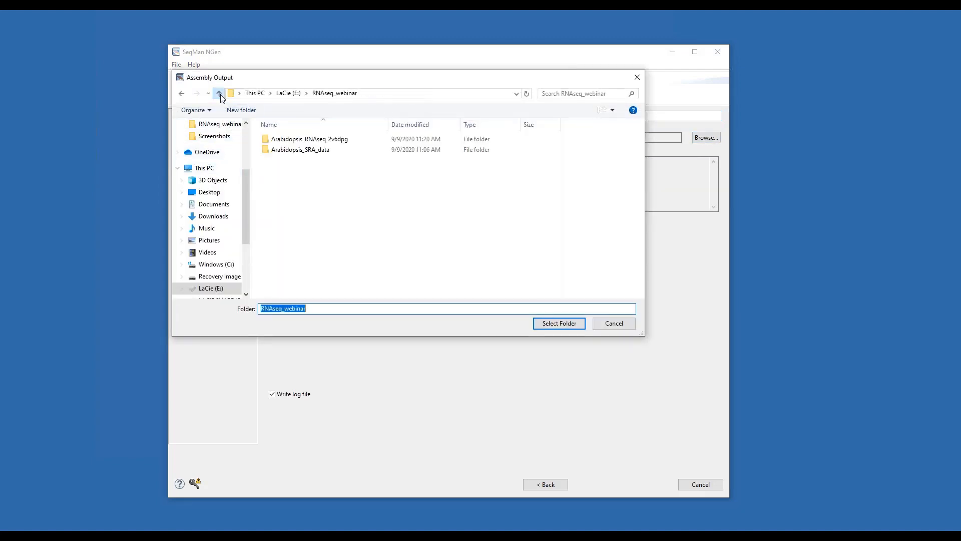
{"action": "left_click", "coordinate": [242, 109]}
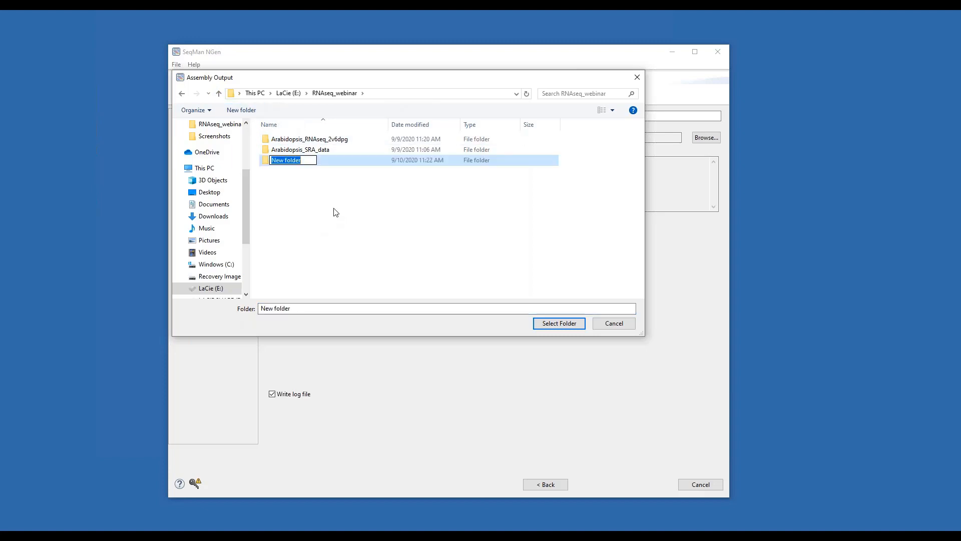
{"action": "type", "text": "Arab"}
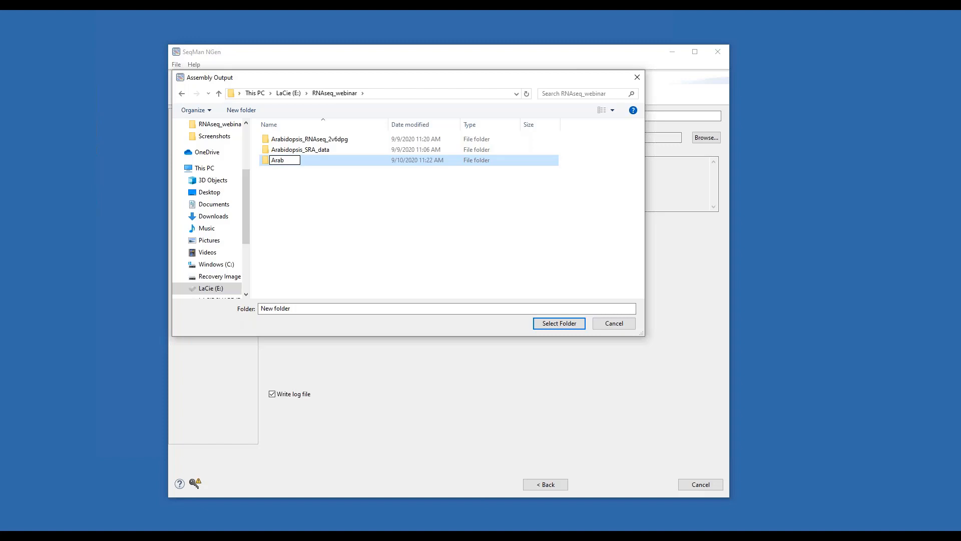
{"action": "type", "text": "d"}
{"action": "key", "text": "BackSpace"}
{"action": "type", "text": "idopsis_RNAseq"}
{"action": "left_click", "coordinate": [303, 173]}
{"action": "left_click", "coordinate": [309, 140]}
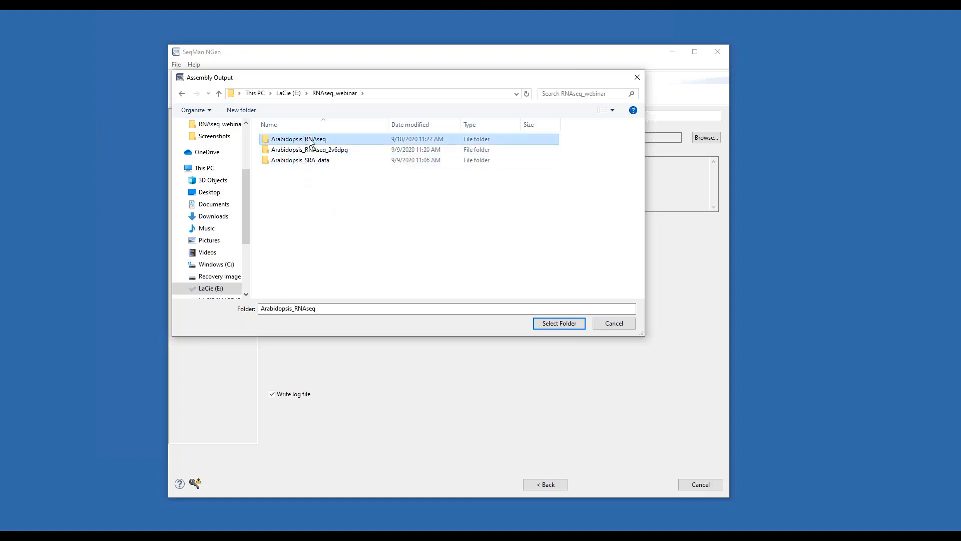
{"action": "left_click", "coordinate": [556, 323]}
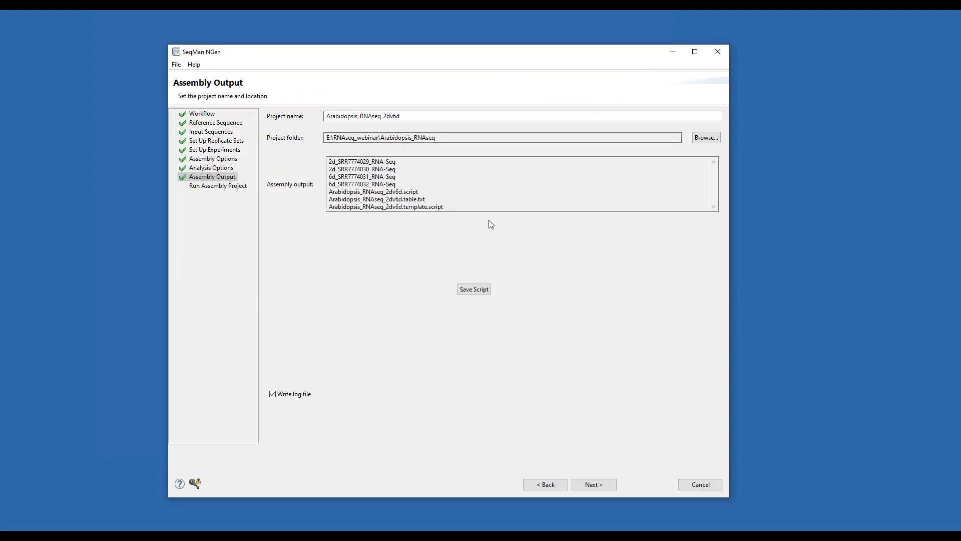
Step: Save the assembly script as Arabidopsis_RNAseq_2dv6d.script in the project's scripts folder and proceed to the run settings
{"action": "left_click", "coordinate": [483, 291]}
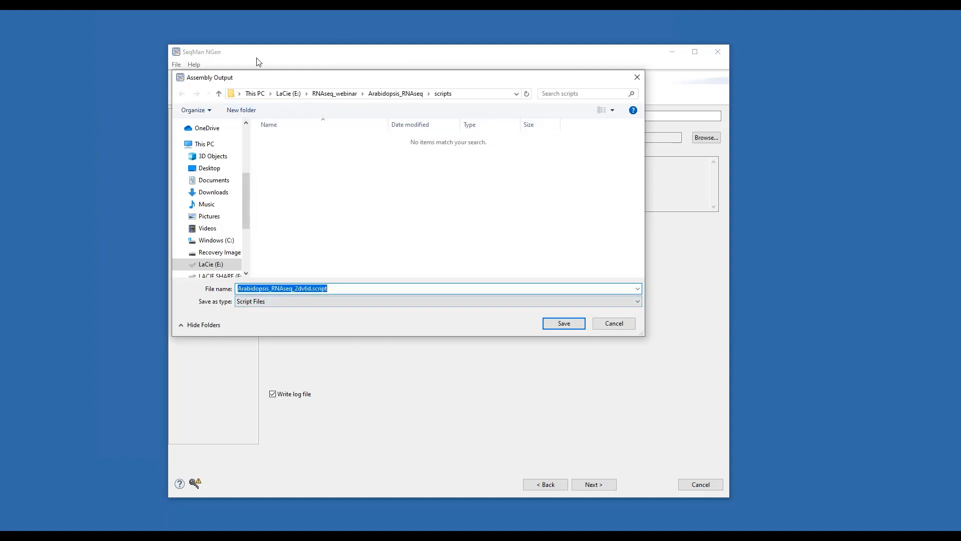
{"action": "left_click", "coordinate": [565, 324]}
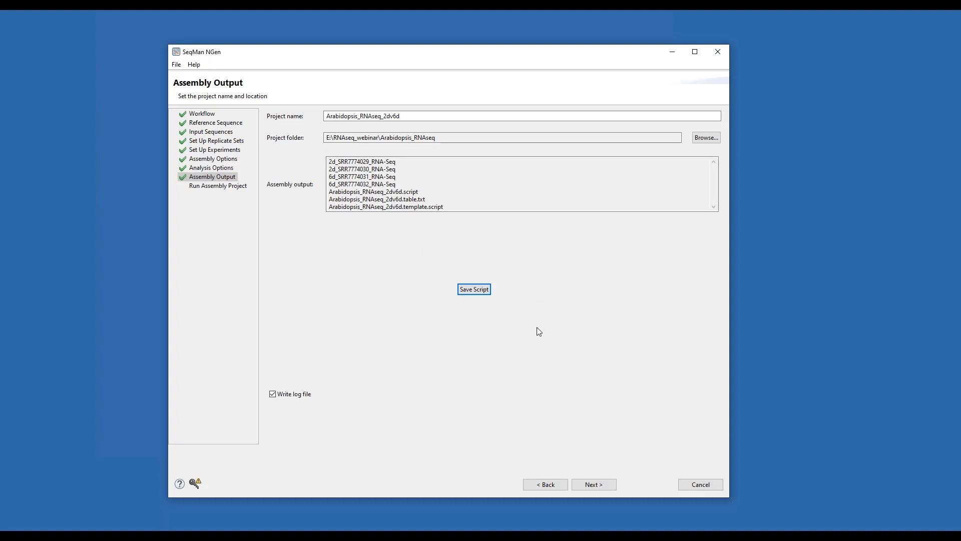
{"action": "left_click", "coordinate": [472, 290]}
{"action": "left_click", "coordinate": [593, 484]}
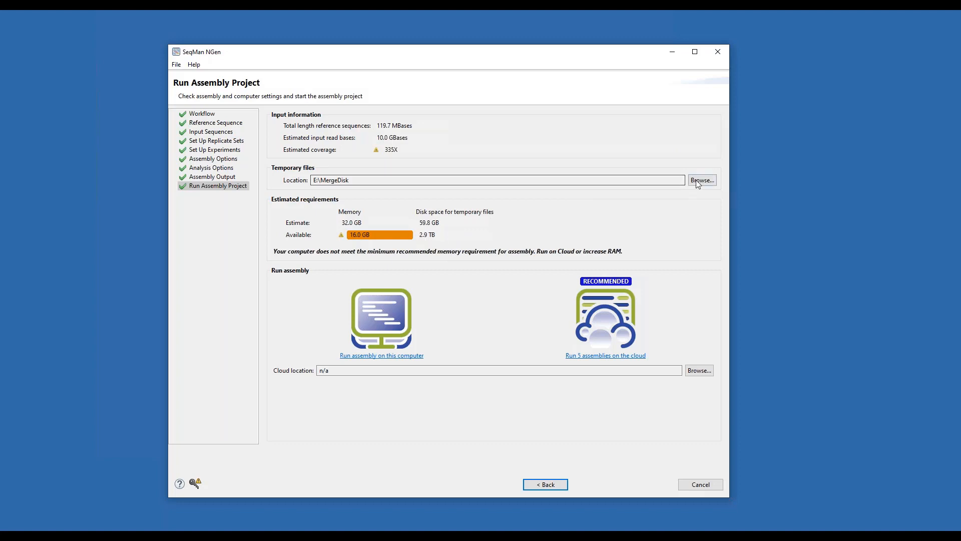
{"action": "mouse_move", "coordinate": [700, 183]}
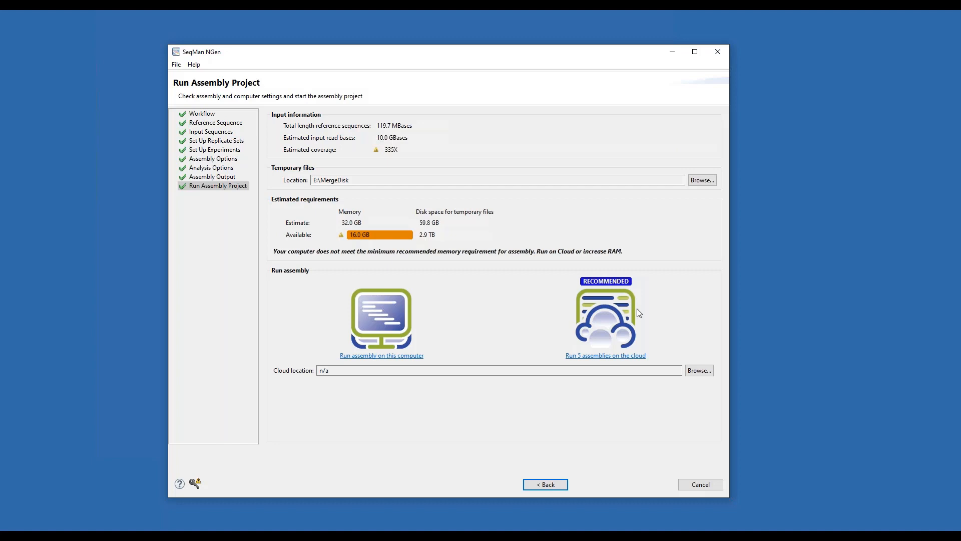
Step: Go back through the wizard to the Reference Sequence page and review the ways to add a reference
{"action": "left_click", "coordinate": [546, 484]}
{"action": "left_click", "coordinate": [546, 484]}
{"action": "left_click", "coordinate": [546, 484]}
{"action": "left_click", "coordinate": [546, 485]}
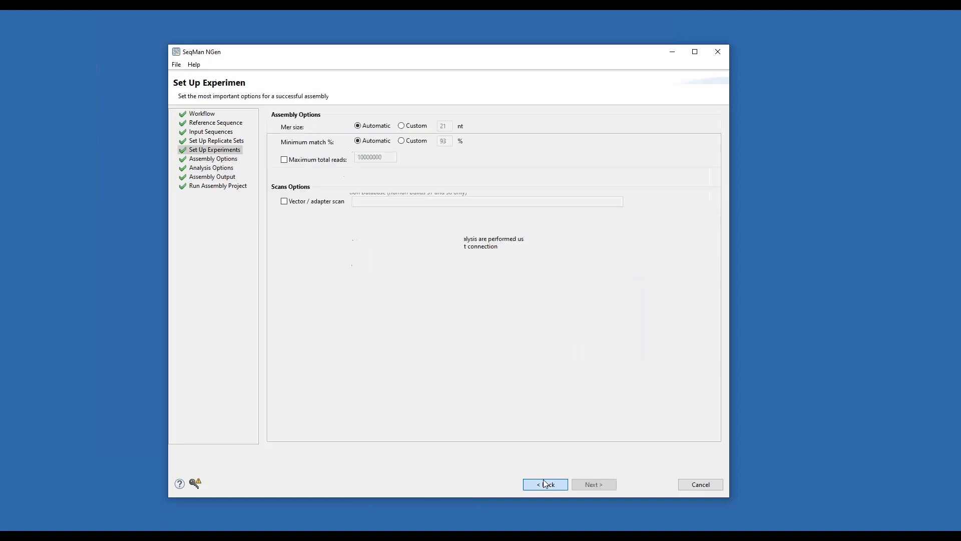
{"action": "left_click", "coordinate": [546, 484]}
{"action": "left_click", "coordinate": [546, 485]}
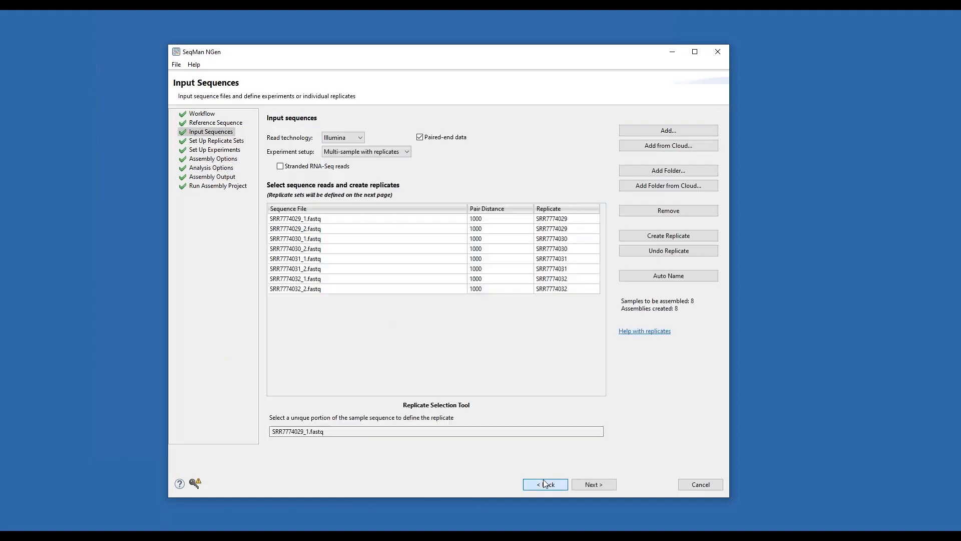
{"action": "left_click", "coordinate": [546, 484]}
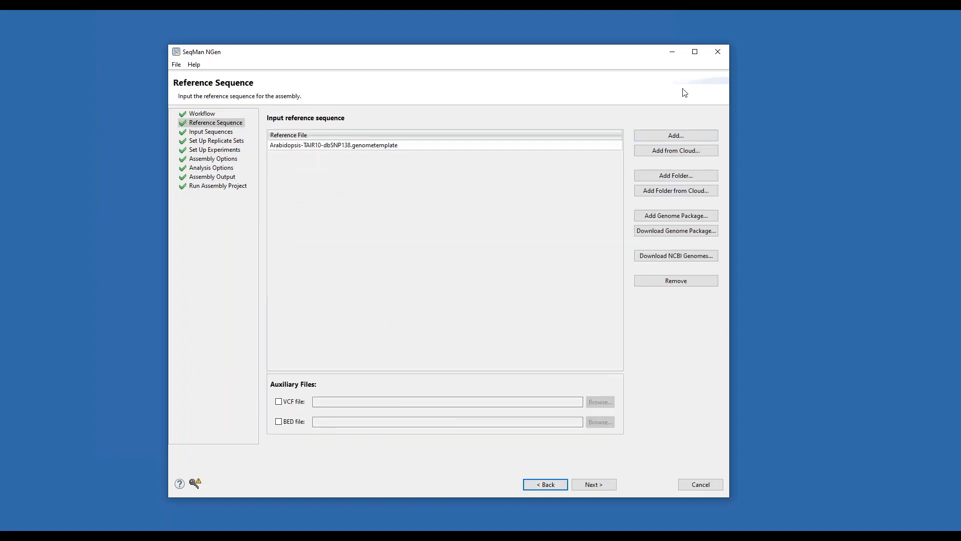
Step: Review the options for adding input sequences, and return to the Run Assembly Project page
{"action": "left_click", "coordinate": [585, 488]}
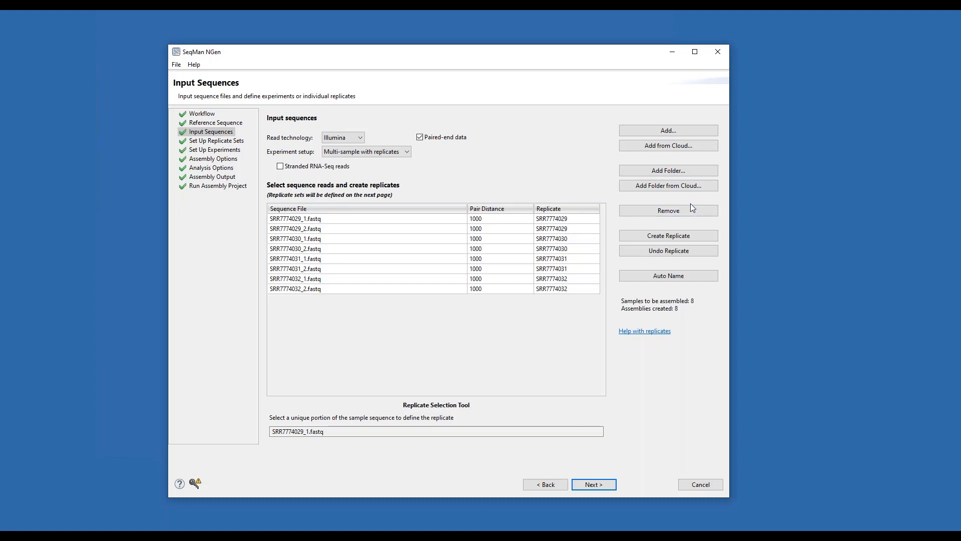
{"action": "left_click", "coordinate": [596, 484]}
{"action": "left_click", "coordinate": [597, 485]}
{"action": "left_click", "coordinate": [598, 485]}
{"action": "left_click", "coordinate": [599, 485]}
{"action": "left_click", "coordinate": [599, 485]}
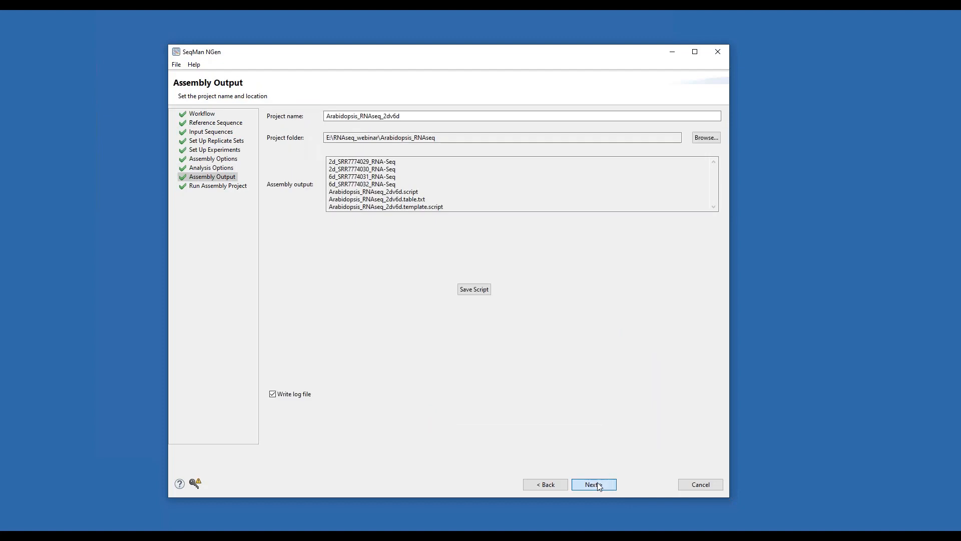
{"action": "left_click", "coordinate": [598, 486]}
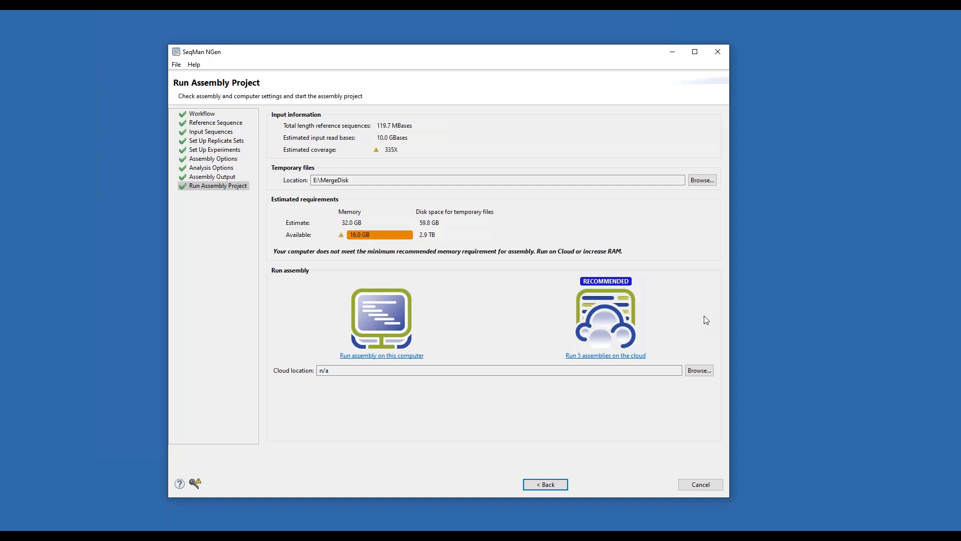
Step: Check the file types accepted for adding a reference sequence, cancel without adding a file, and return to the run settings
{"action": "left_click", "coordinate": [549, 484]}
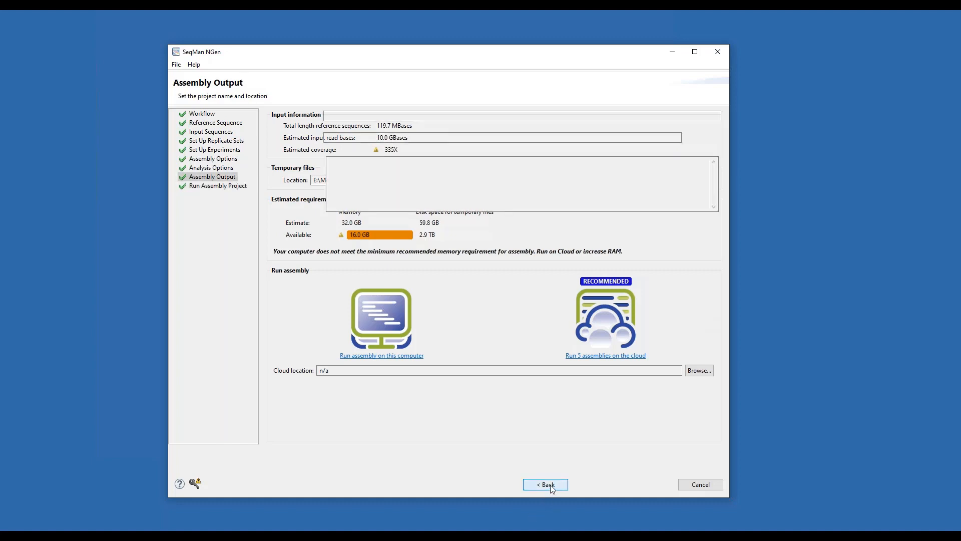
{"action": "left_click", "coordinate": [550, 485]}
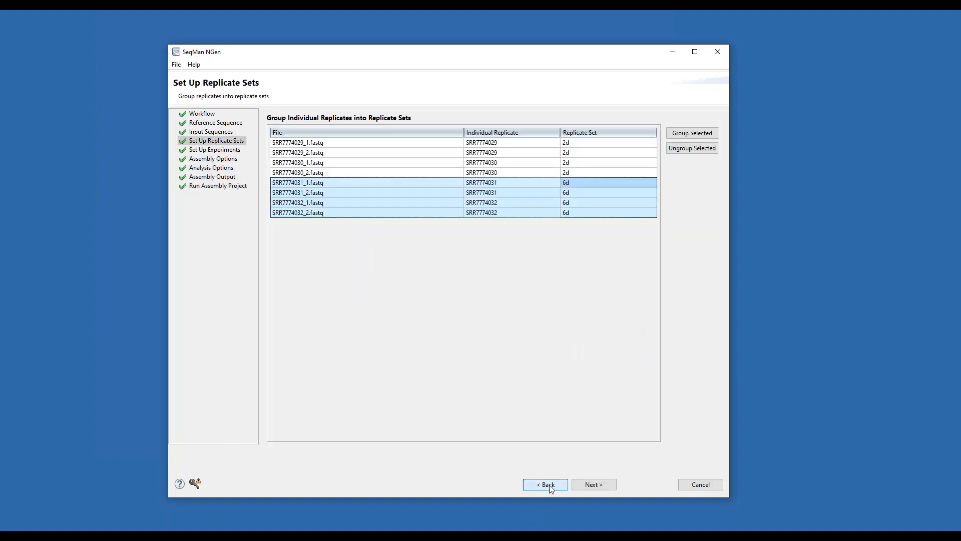
{"action": "left_click", "coordinate": [549, 485]}
{"action": "left_click", "coordinate": [549, 485]}
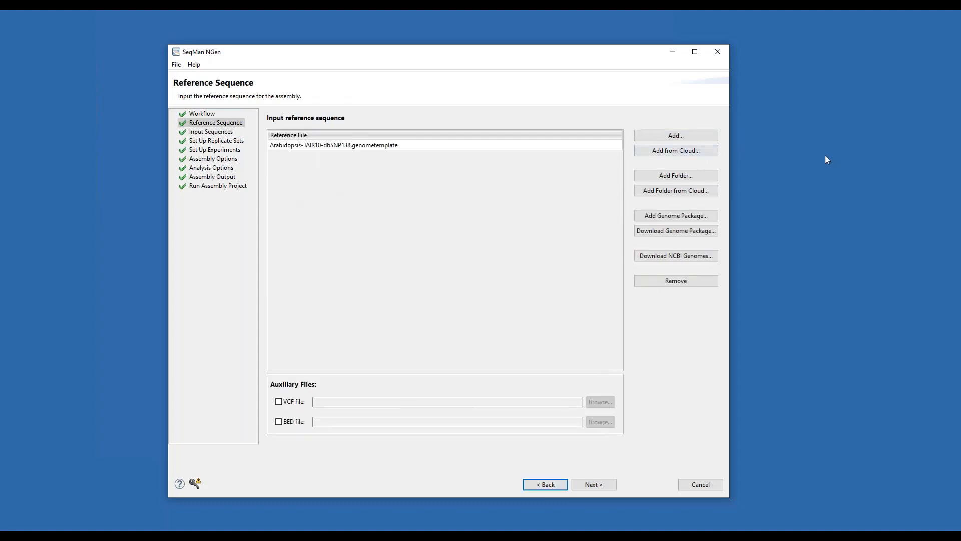
{"action": "left_click", "coordinate": [693, 137]}
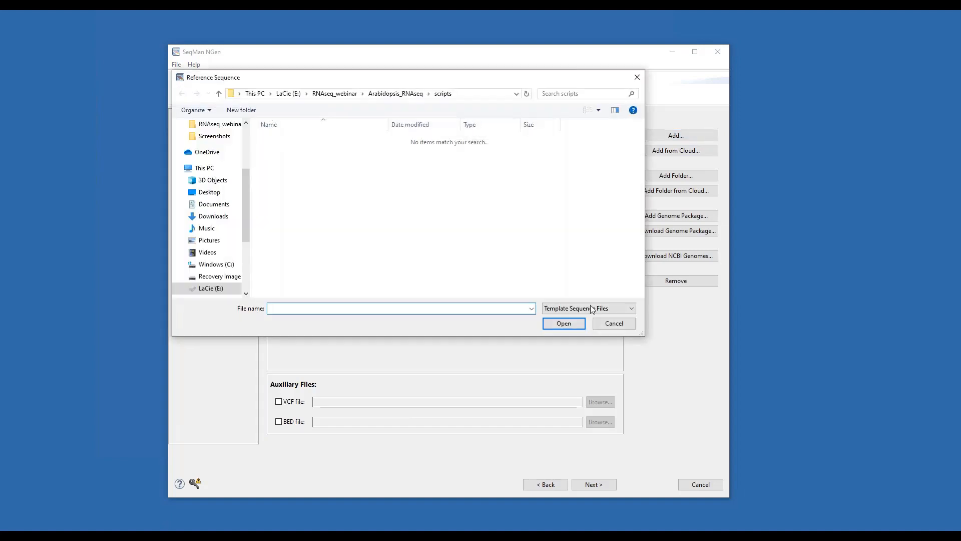
{"action": "left_click", "coordinate": [608, 308]}
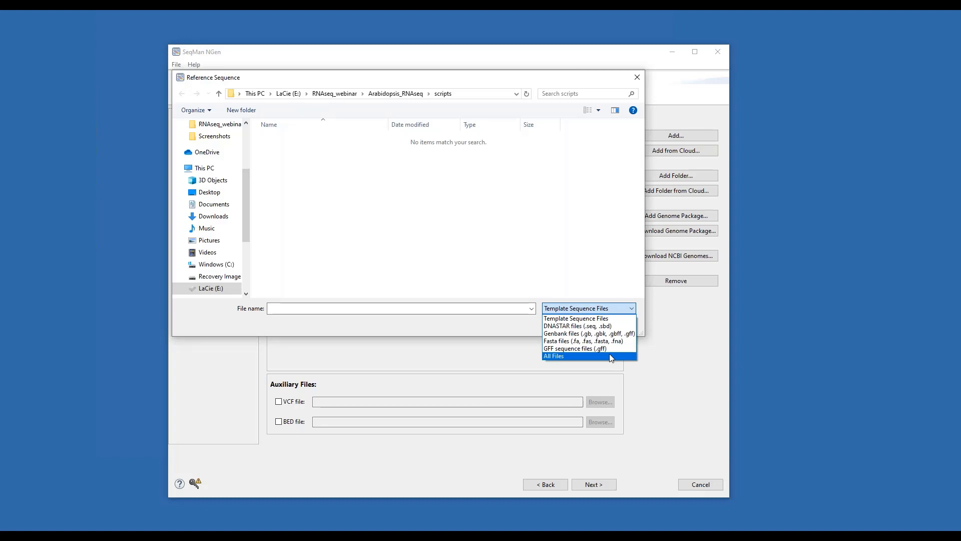
{"action": "left_click", "coordinate": [701, 349]}
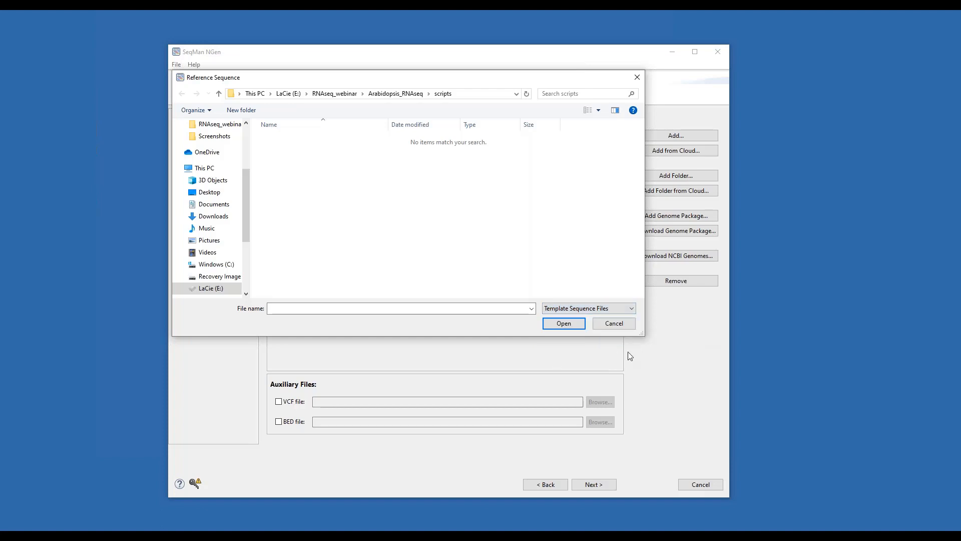
{"action": "left_click", "coordinate": [625, 326]}
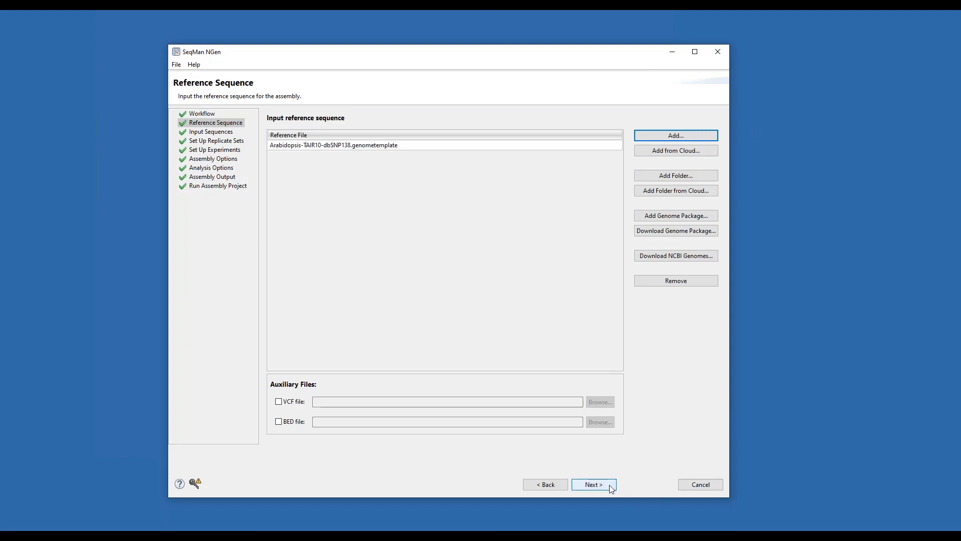
{"action": "left_click", "coordinate": [195, 187]}
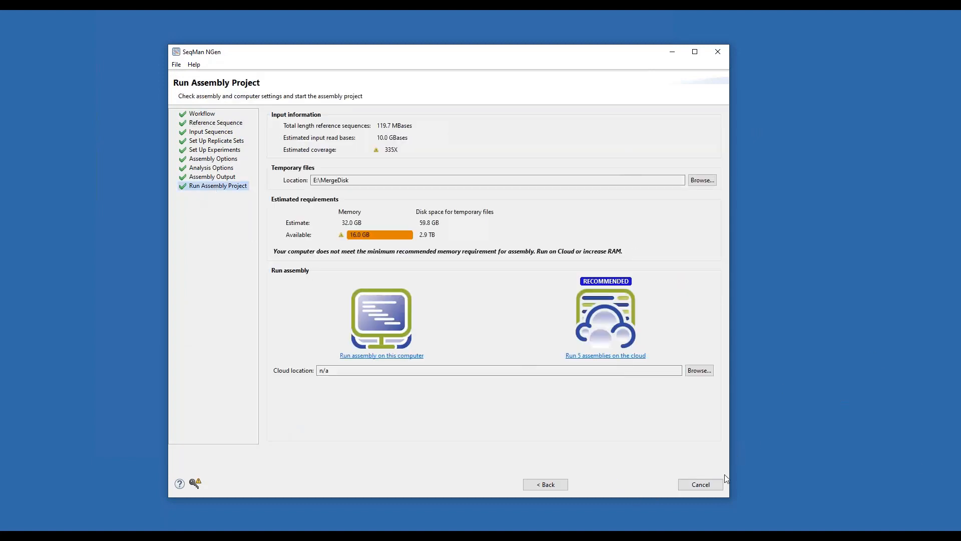
Step: Minimize SeqMan NGen and switch to the ArrayStar project Arabidopsis_RNAseq_2dv6d_NEW
{"action": "left_click", "coordinate": [673, 52]}
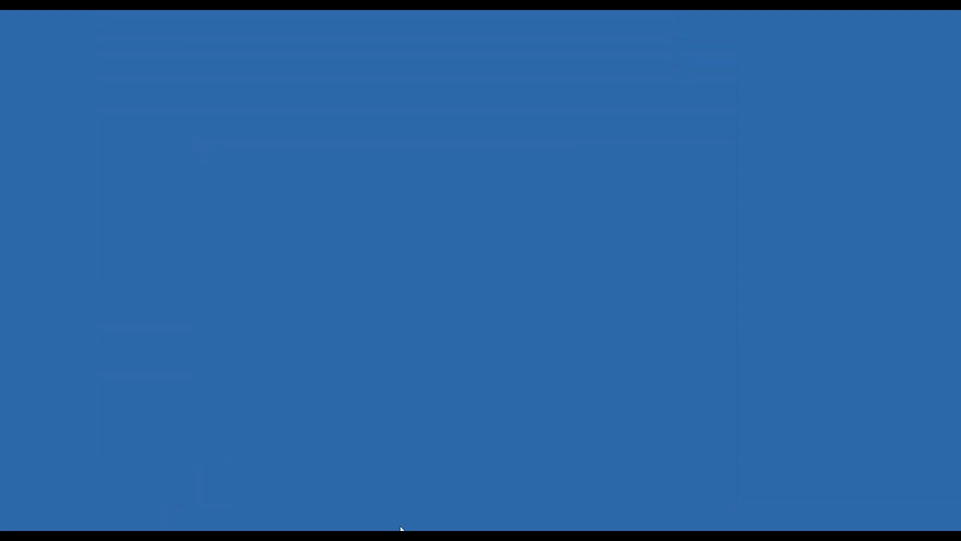
{"action": "mouse_move", "coordinate": [401, 535]}
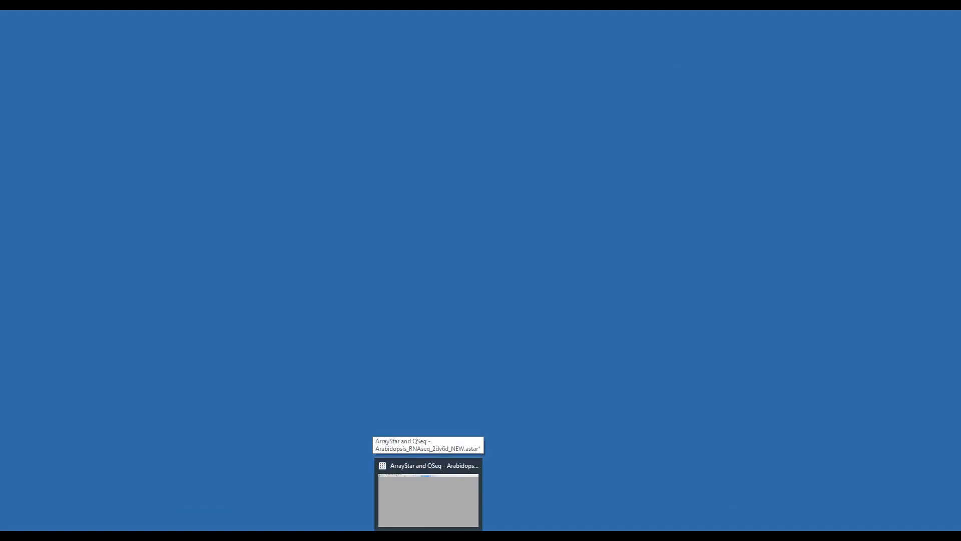
{"action": "left_click", "coordinate": [456, 526]}
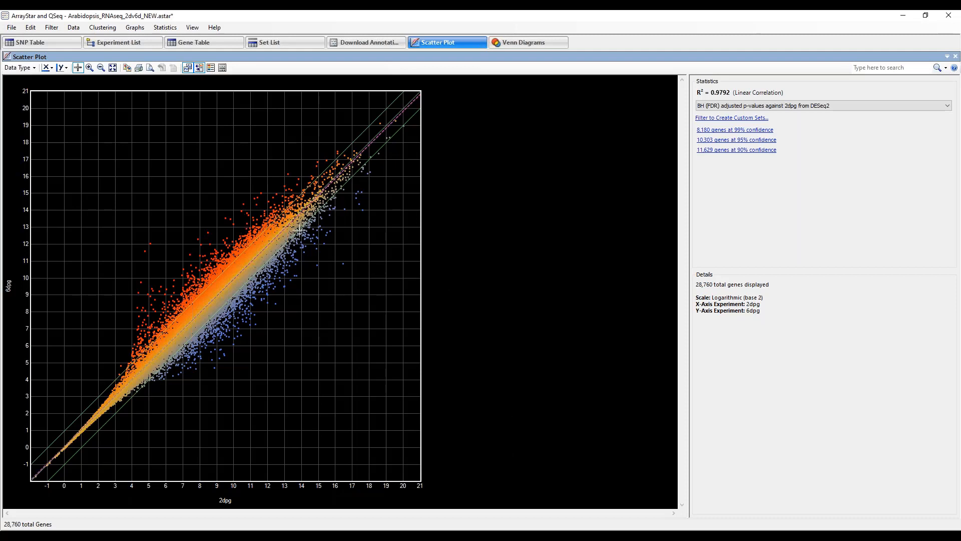
Step: Create a gene set comparing 2dpg and 6dpg using only a BH (FDR) adjusted P value of at most 0.05
{"action": "mouse_move", "coordinate": [255, 264]}
{"action": "left_click", "coordinate": [746, 120]}
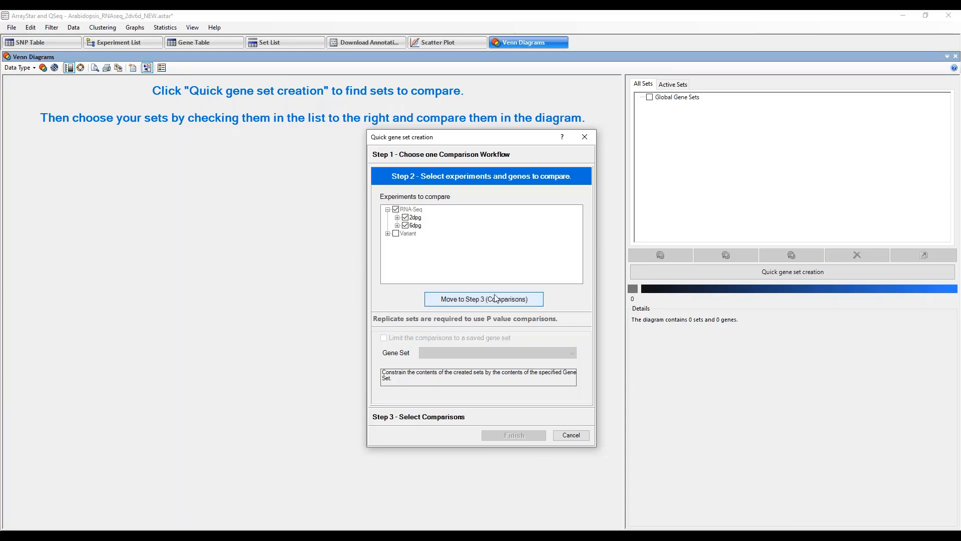
{"action": "left_click", "coordinate": [512, 304]}
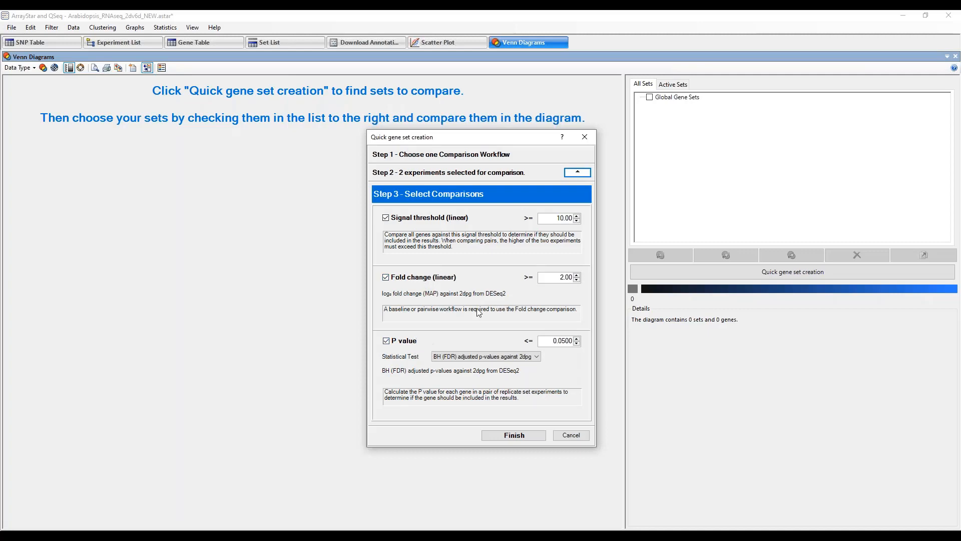
{"action": "left_click", "coordinate": [385, 218]}
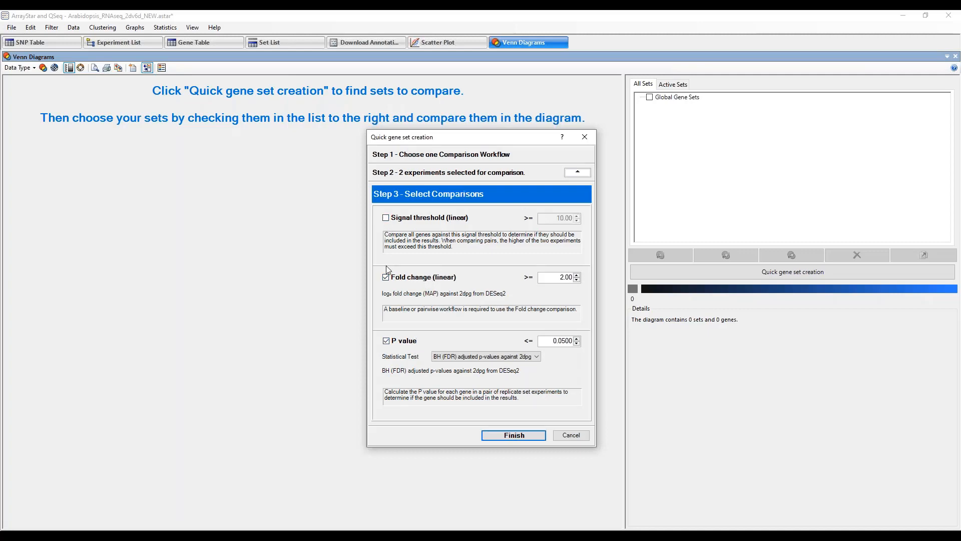
{"action": "left_click", "coordinate": [386, 278]}
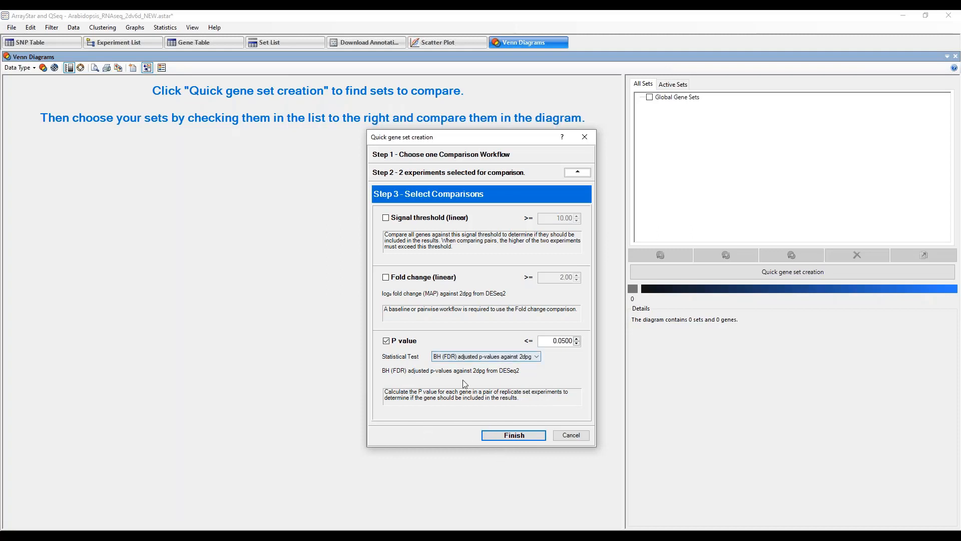
{"action": "left_click", "coordinate": [515, 435]}
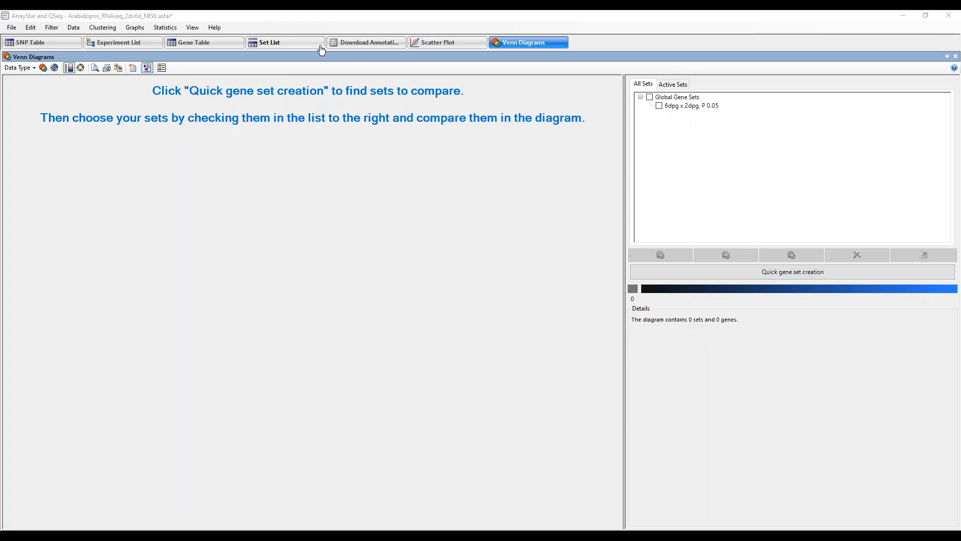
Step: Select the genes of the set 6dpg x 2dpg, P 0.05 in the gene table and show only the selected genes
{"action": "left_click", "coordinate": [303, 44]}
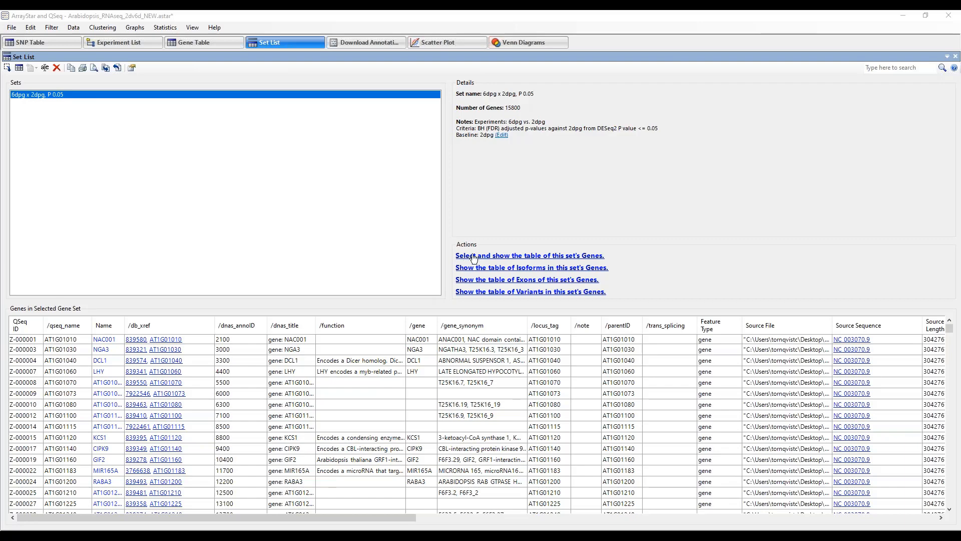
{"action": "left_click", "coordinate": [535, 257]}
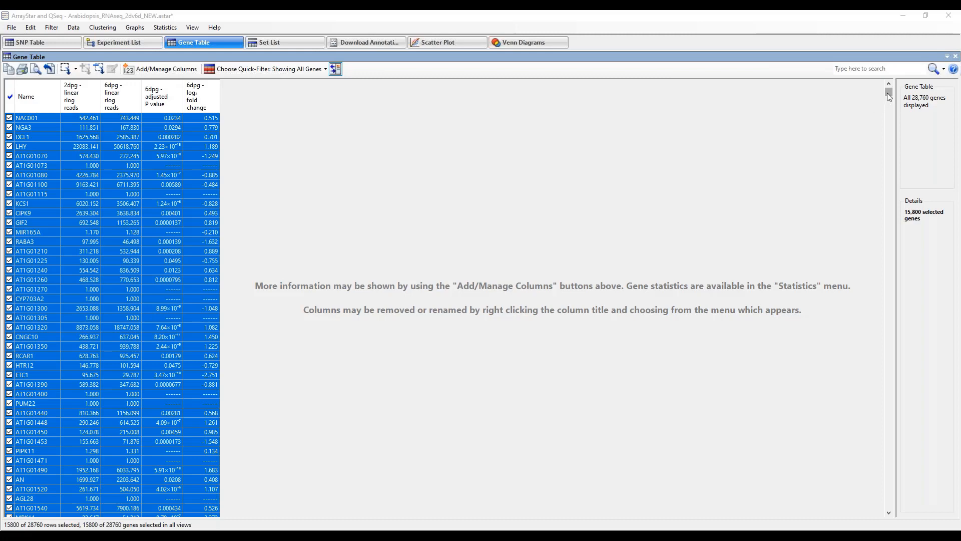
{"action": "mouse_move", "coordinate": [889, 94]}
{"action": "left_mouse_down"}
{"action": "mouse_move", "coordinate": [897, 209]}
{"action": "mouse_move", "coordinate": [947, 350]}
{"action": "mouse_move", "coordinate": [944, 214]}
{"action": "mouse_move", "coordinate": [888, 109]}
{"action": "mouse_move", "coordinate": [887, 82]}
{"action": "left_mouse_up"}
{"action": "left_click", "coordinate": [268, 71]}
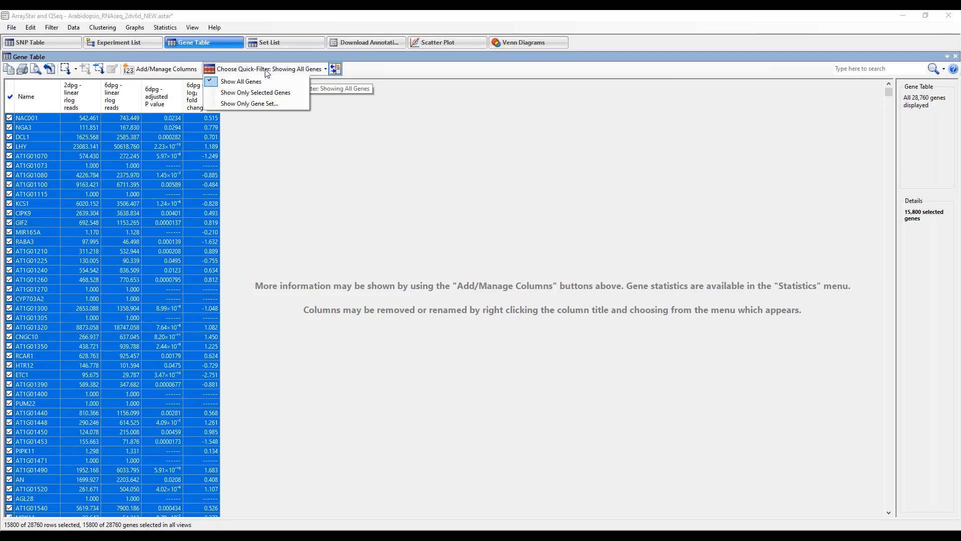
{"action": "left_click", "coordinate": [264, 95]}
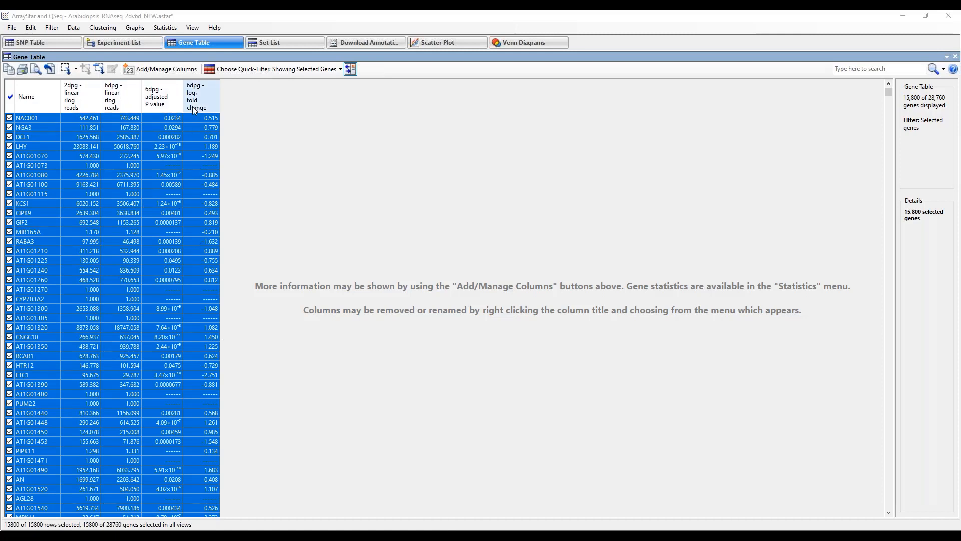
Step: Sort the gene table by the 6dpg adjusted P value in ascending order
{"action": "mouse_move", "coordinate": [193, 107]}
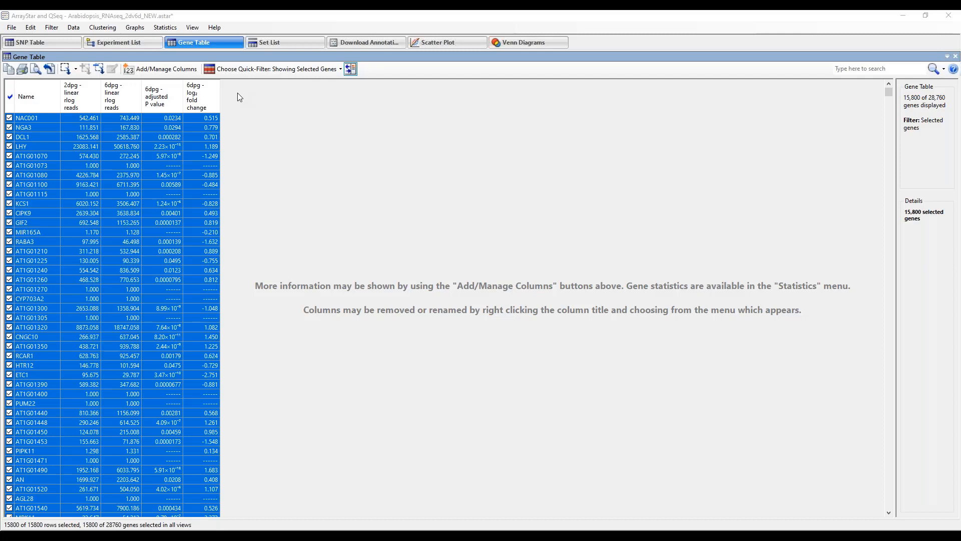
{"action": "left_click", "coordinate": [169, 102]}
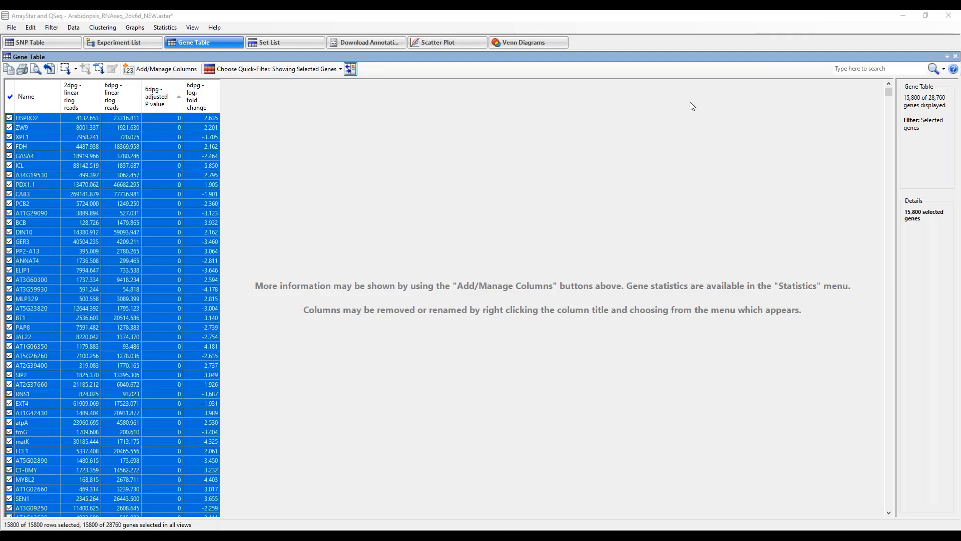
{"action": "left_click", "coordinate": [163, 102]}
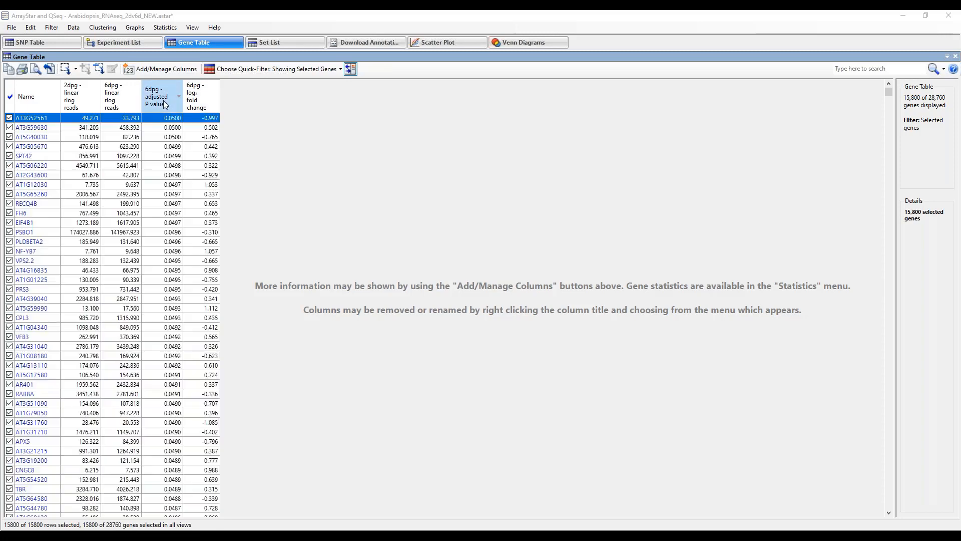
{"action": "left_click", "coordinate": [167, 103]}
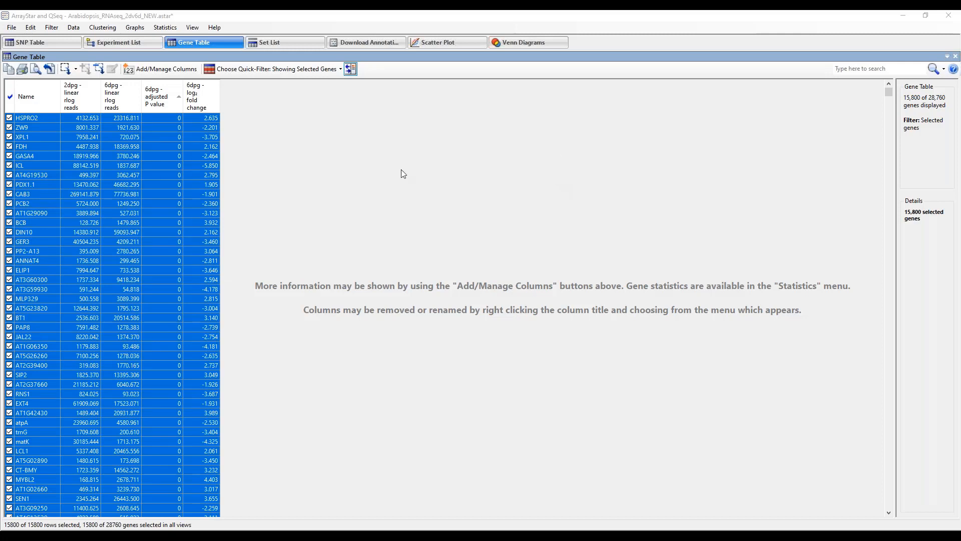
Step: Select the listed genes in all views and inspect where they lie in the scatter plot
{"action": "right_click", "coordinate": [153, 118]}
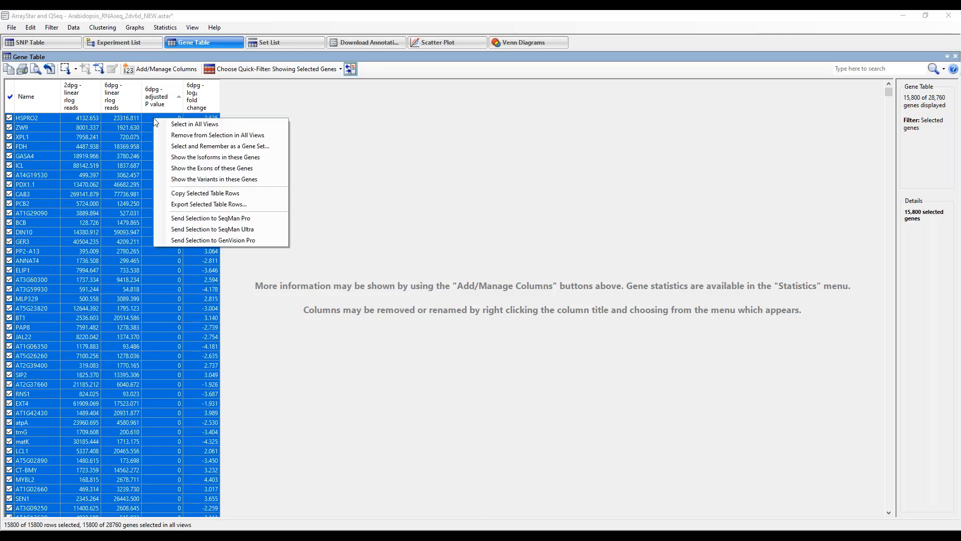
{"action": "left_click", "coordinate": [180, 127]}
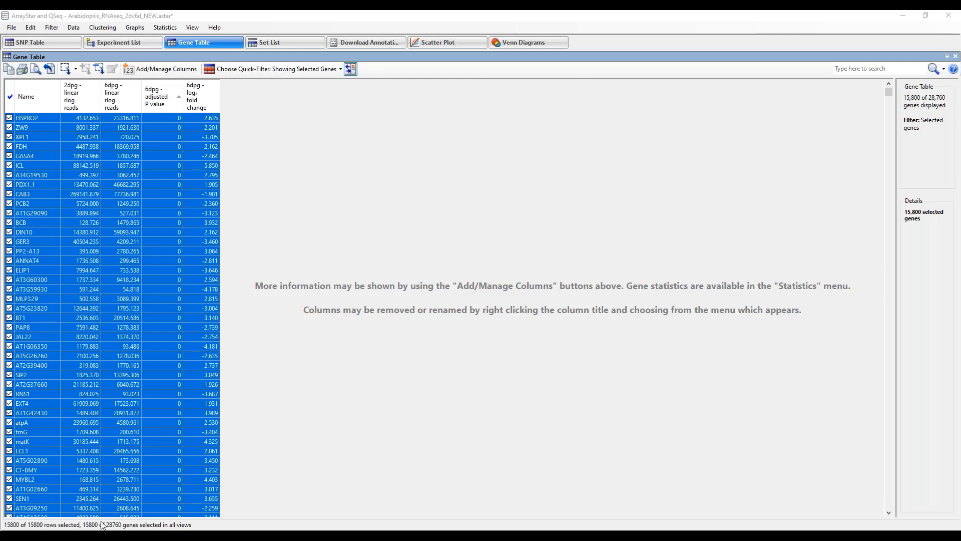
{"action": "left_click", "coordinate": [467, 49]}
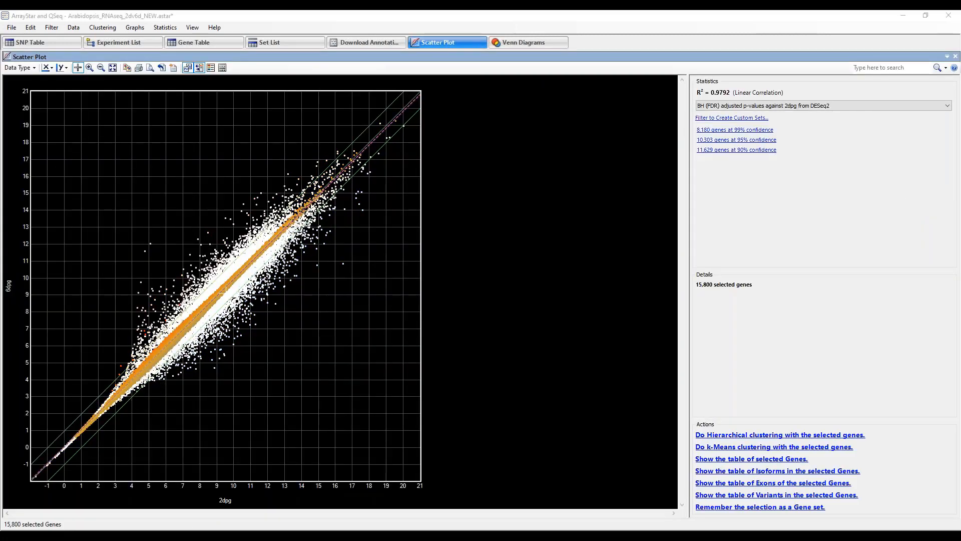
{"action": "mouse_move", "coordinate": [296, 271]}
{"action": "mouse_move", "coordinate": [143, 330]}
Step: From the gene table, start a filter on the selected genes with a Fold Change criterion: 6dpg versus 2dpg, 2.00 fold higher in first experiment
{"action": "left_click", "coordinate": [209, 45]}
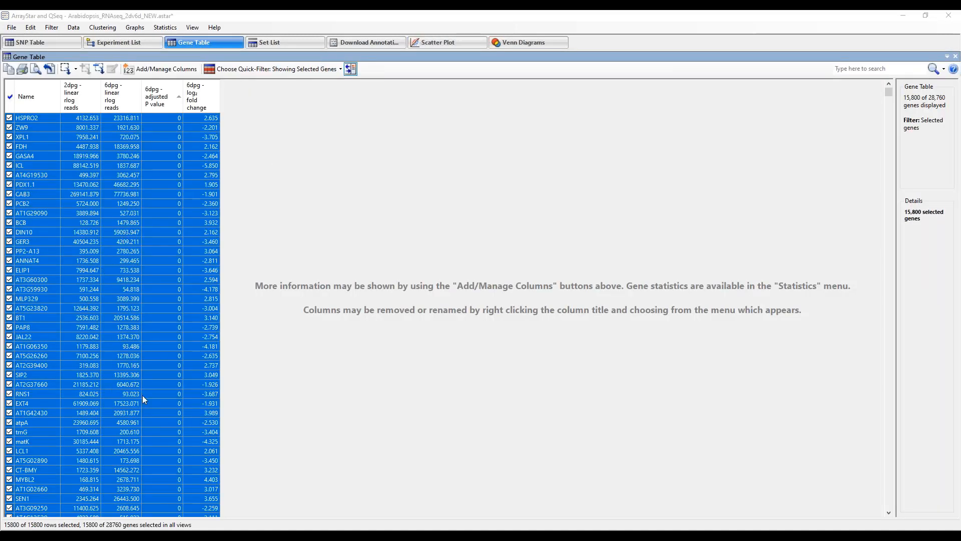
{"action": "mouse_move", "coordinate": [152, 376]}
{"action": "mouse_move", "coordinate": [208, 259]}
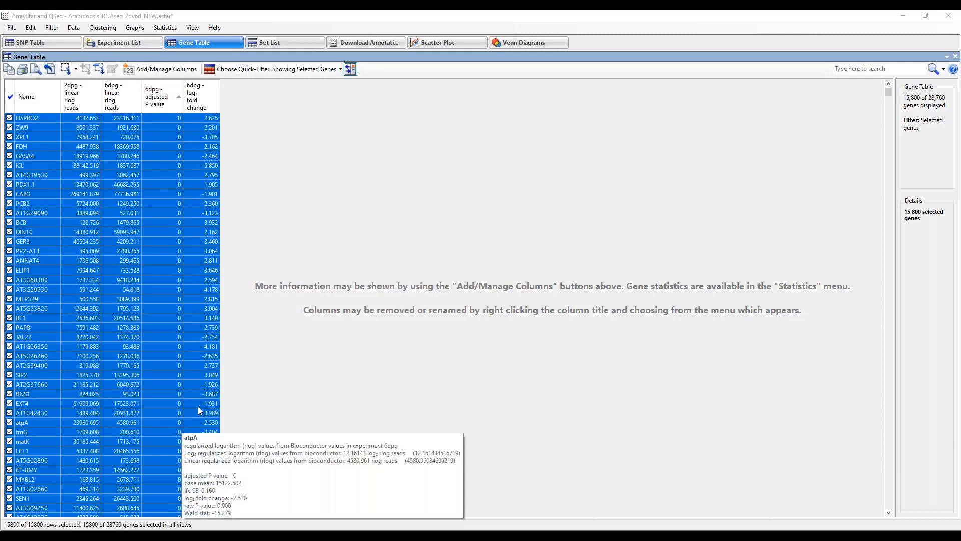
{"action": "left_click", "coordinate": [54, 27]}
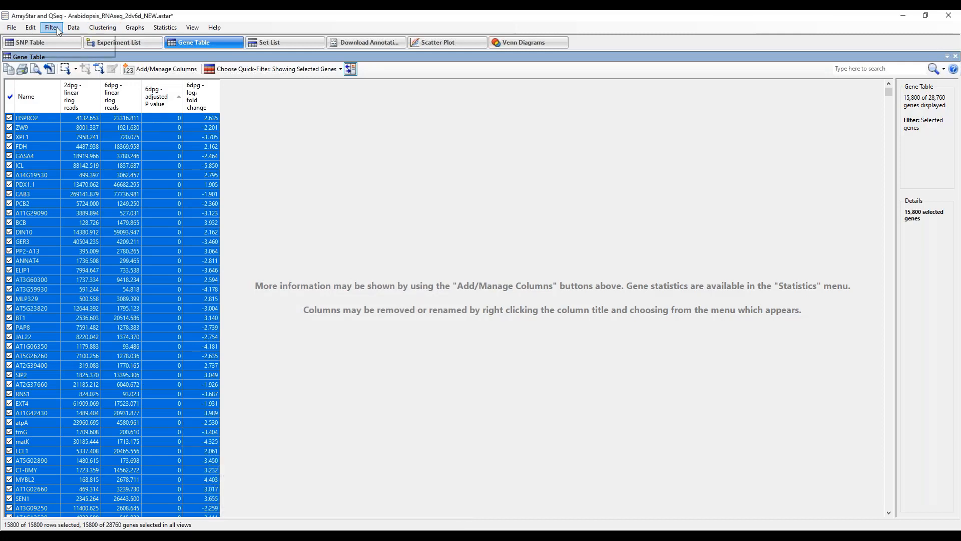
{"action": "left_click", "coordinate": [62, 37]}
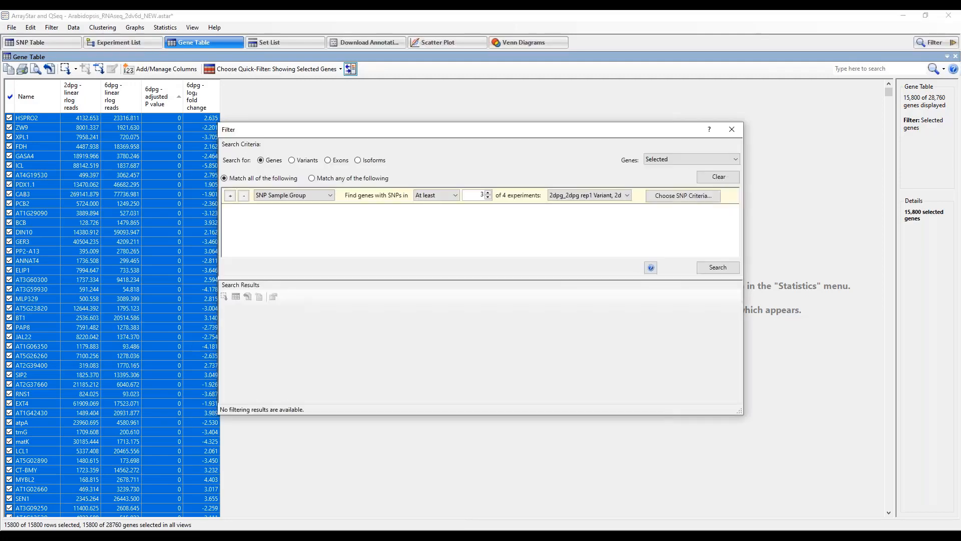
{"action": "left_click", "coordinate": [313, 196]}
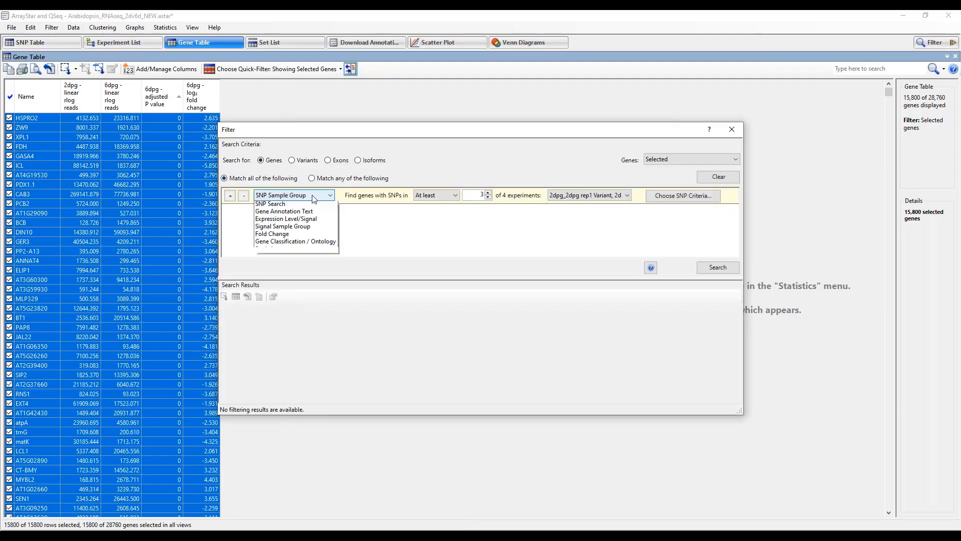
{"action": "left_click", "coordinate": [310, 248]}
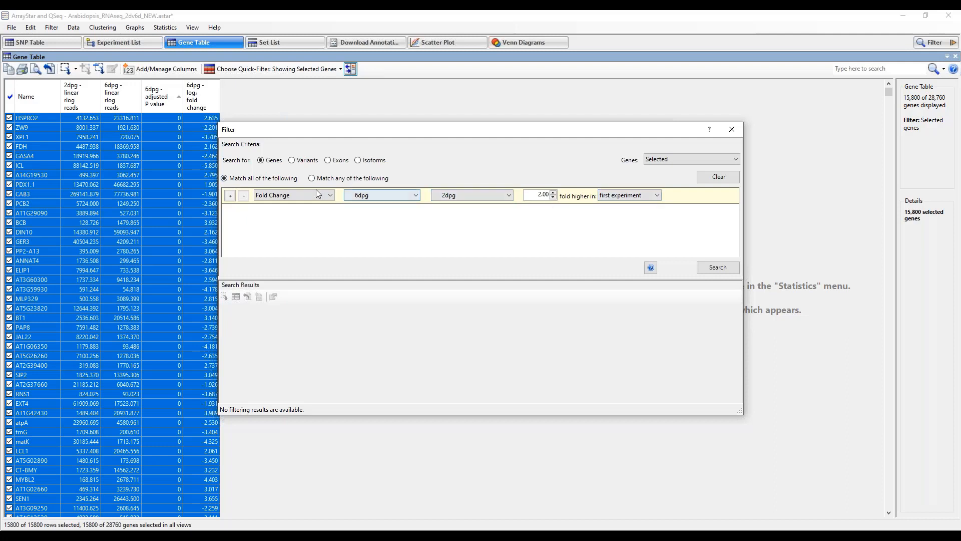
Step: Add a second 6dpg versus 2dpg Fold Change criterion, 2.00 fold higher in second experiment, and search for genes matching any criterion
{"action": "left_click", "coordinate": [230, 195]}
{"action": "left_click", "coordinate": [282, 211]}
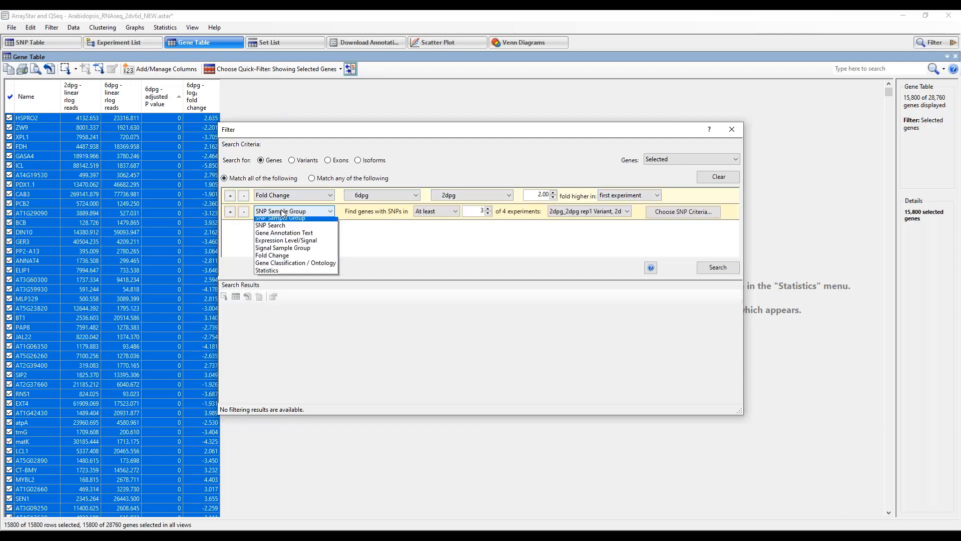
{"action": "left_click", "coordinate": [272, 255]}
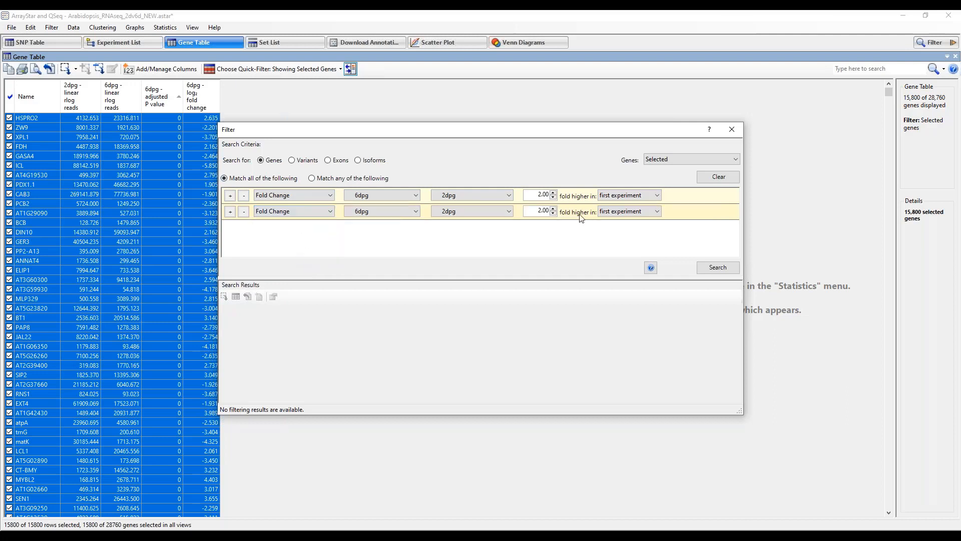
{"action": "left_click", "coordinate": [635, 211]}
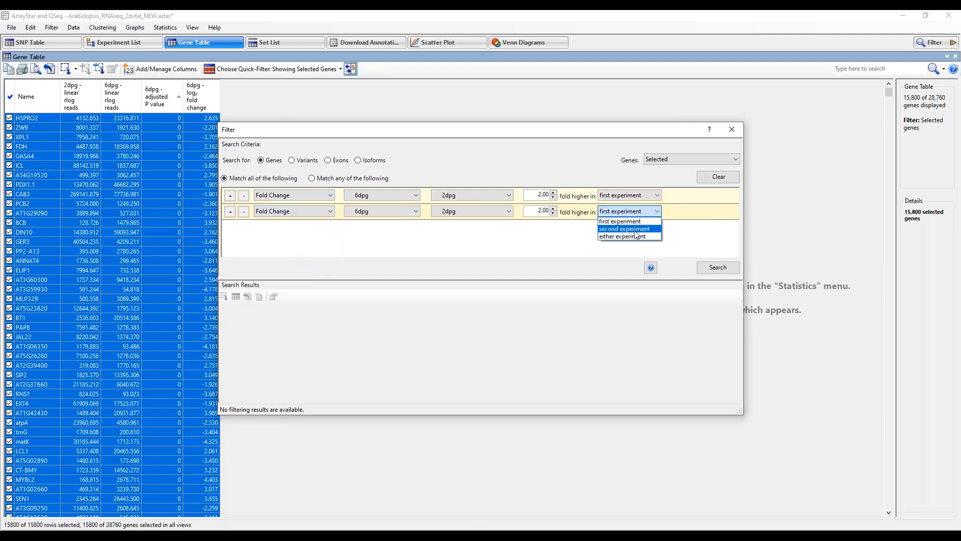
{"action": "left_click", "coordinate": [632, 229]}
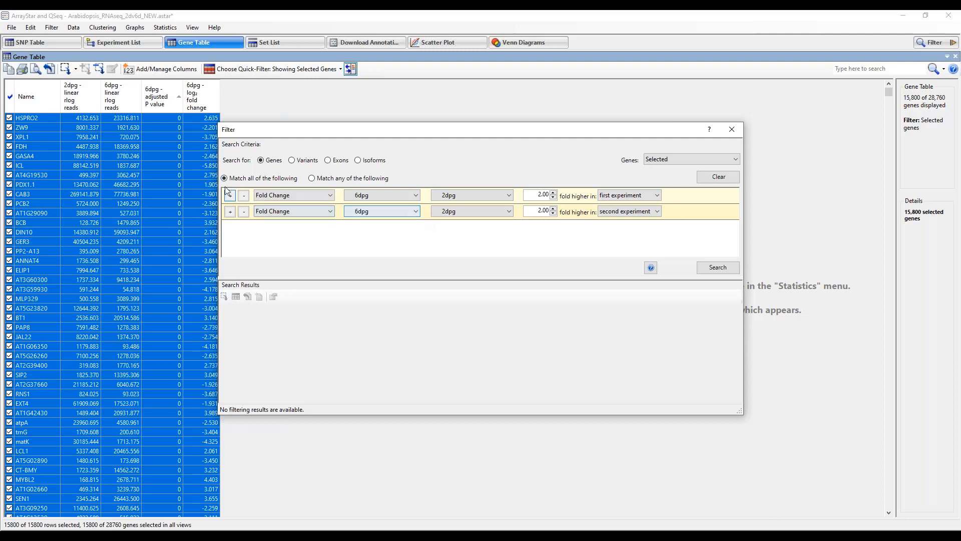
{"action": "left_click", "coordinate": [312, 179]}
{"action": "left_click", "coordinate": [714, 267]}
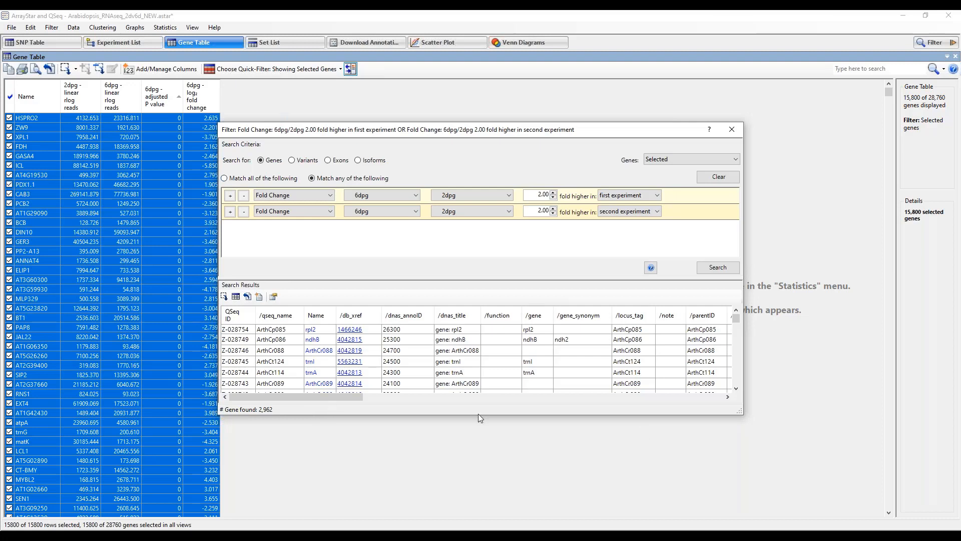
Step: Save the search results as a gene set named "Up or Down 2fold p<0.05" and open the set list
{"action": "left_click", "coordinate": [260, 301]}
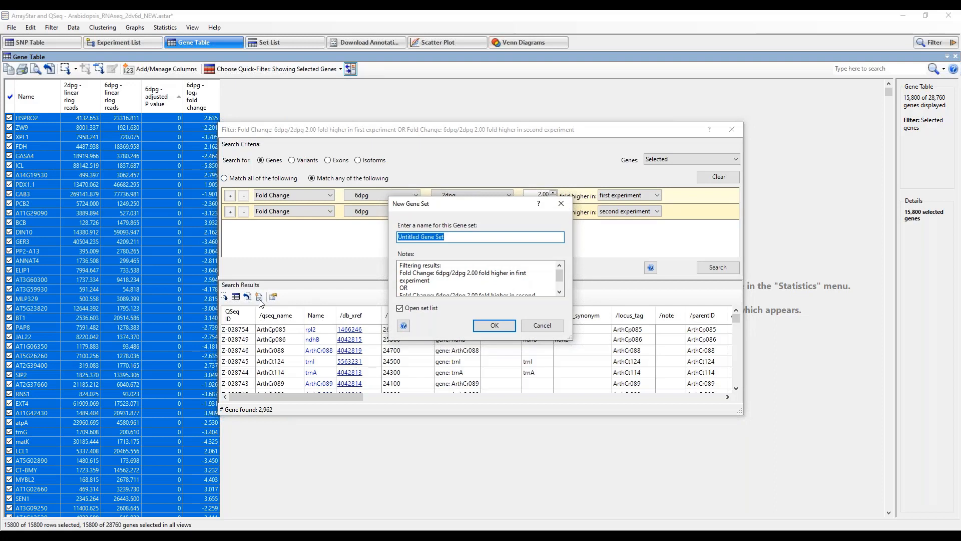
{"action": "type", "text": "Up"}
{"action": "type", "text": " and d"}
{"action": "type", "text": " Down 2"}
{"action": "type", "text": "fold "}
{"action": "type", "text": "p<0.05"}
{"action": "scroll", "coordinate": [461, 269], "scroll_direction": "down", "scroll_amount": 1}
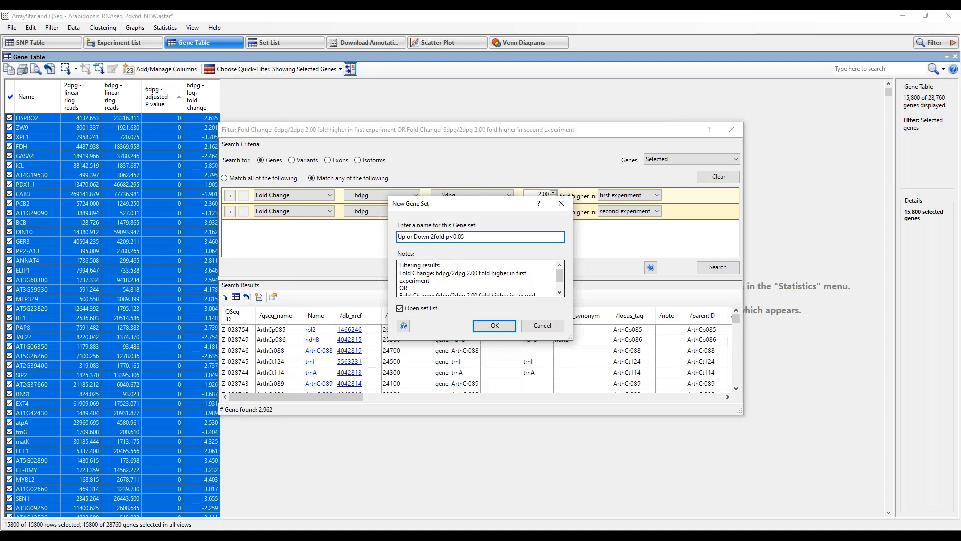
{"action": "scroll", "coordinate": [484, 282], "scroll_direction": "up", "scroll_amount": 1}
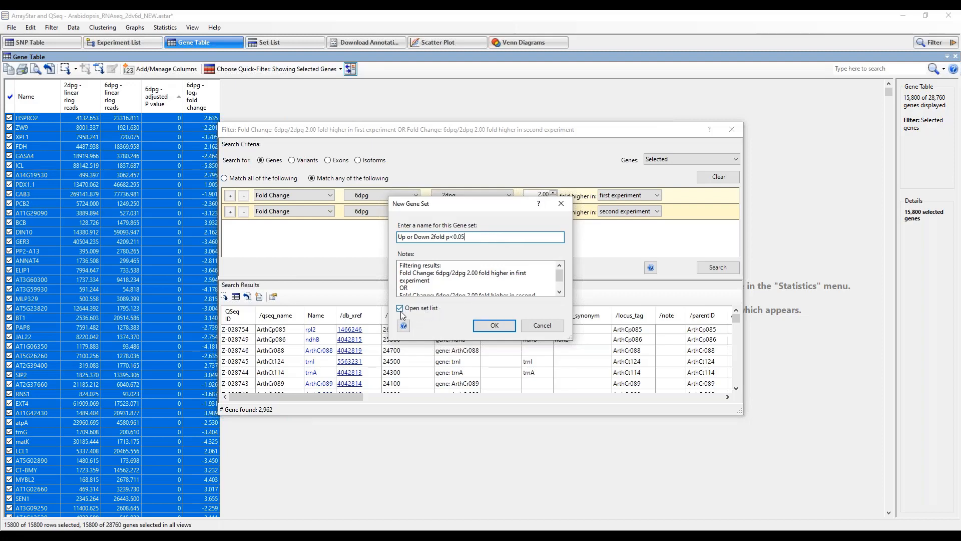
{"action": "left_click", "coordinate": [495, 326]}
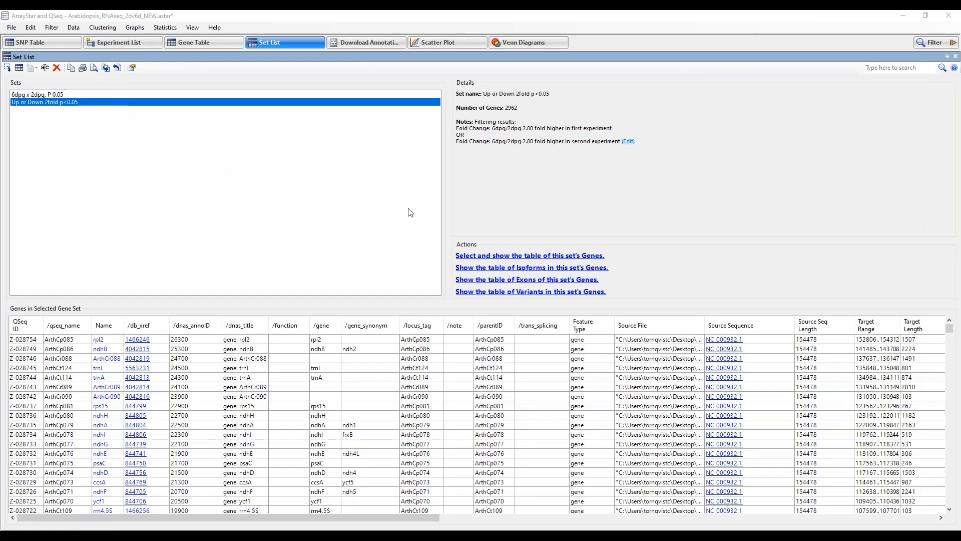
Step: Select the genes of the set Up or Down 2fold p<0.05 in all views and sort the gene table by descending 6dpg log2 fold change
{"action": "left_click", "coordinate": [503, 256]}
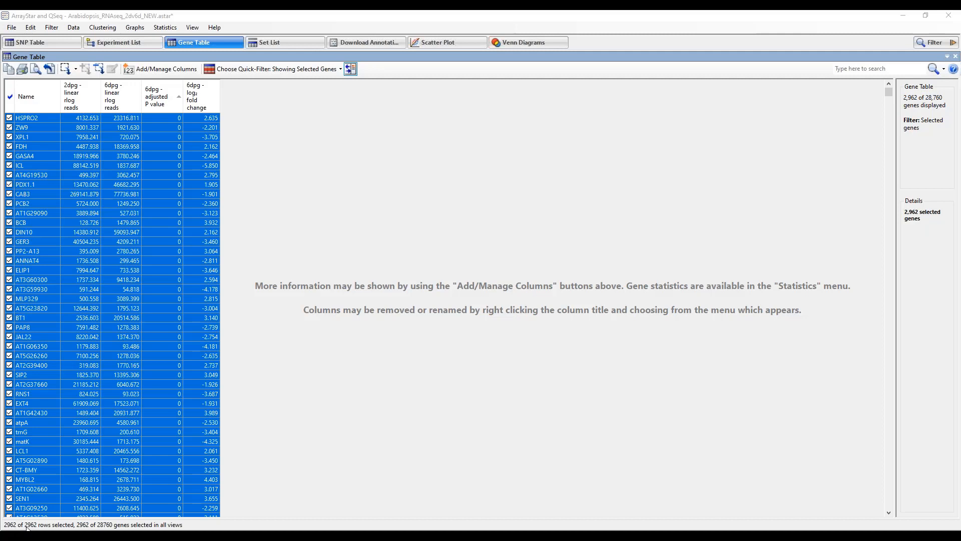
{"action": "left_click", "coordinate": [200, 94]}
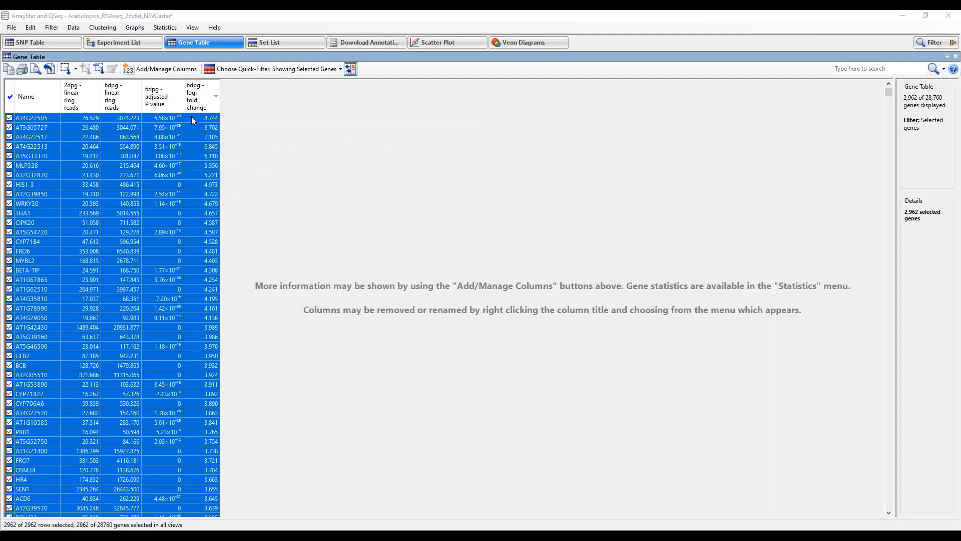
{"action": "right_click", "coordinate": [191, 117]}
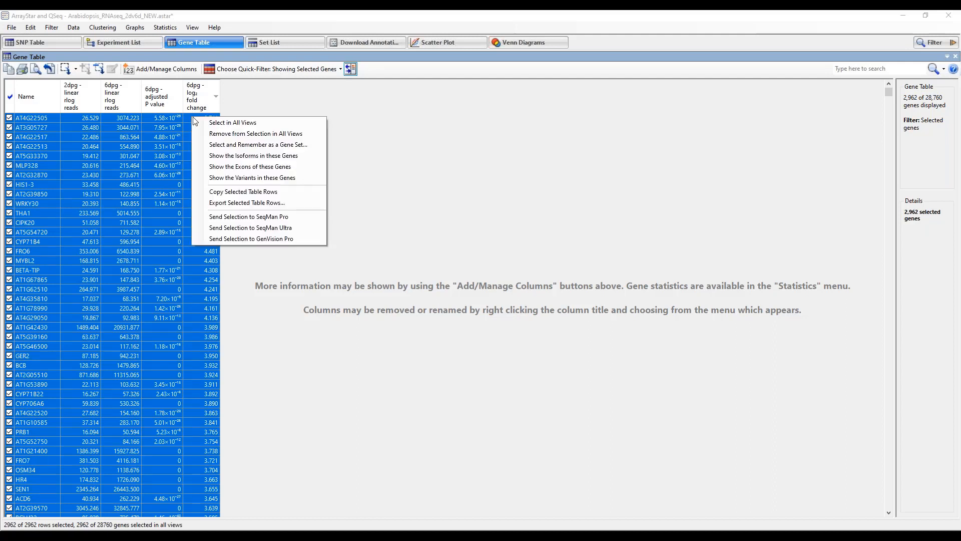
{"action": "left_click", "coordinate": [213, 122]}
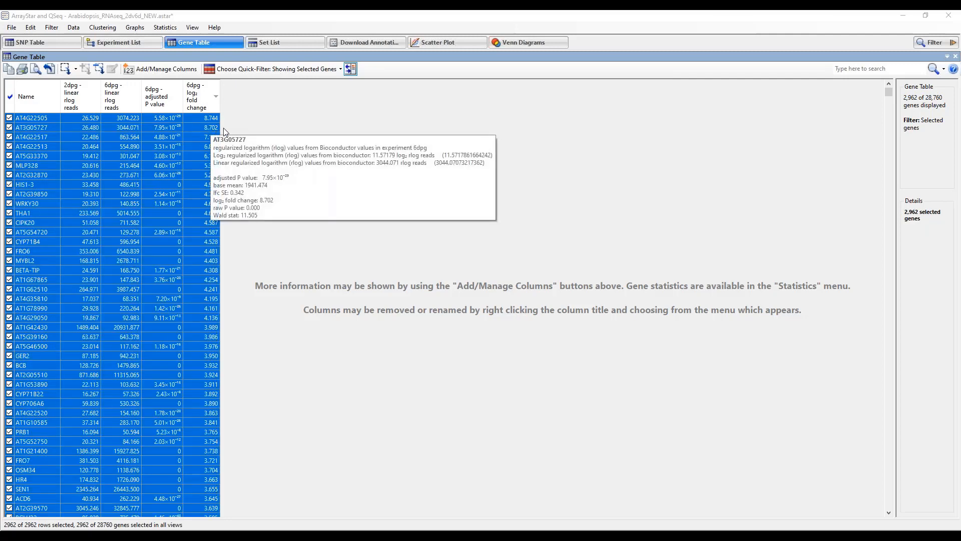
Step: Inspect the selected genes in the scatter plot and preview the plot's printout
{"action": "left_click", "coordinate": [441, 43]}
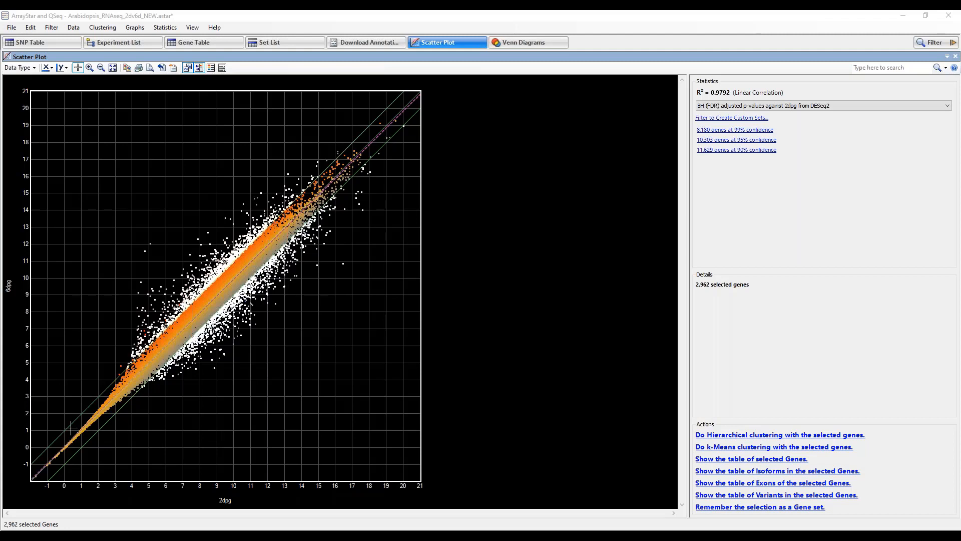
{"action": "mouse_move", "coordinate": [200, 356]}
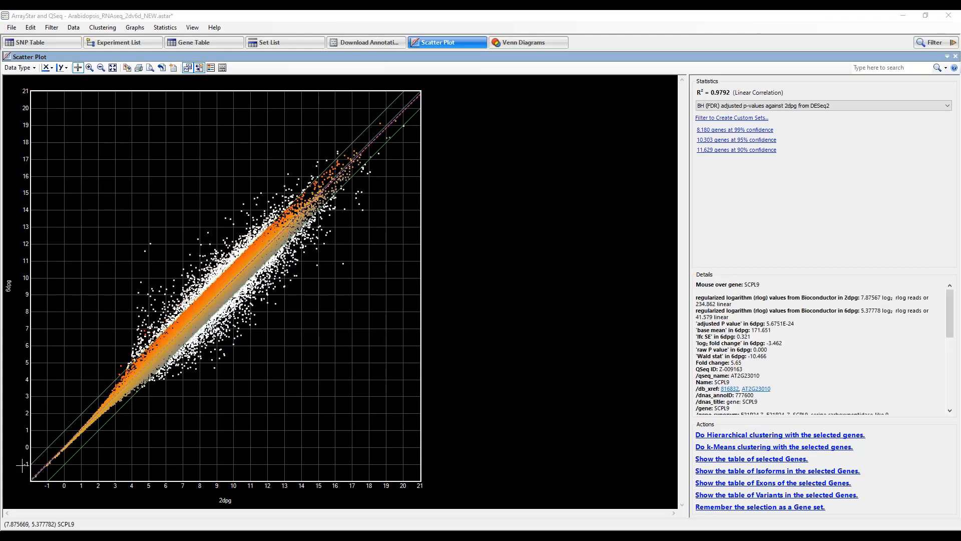
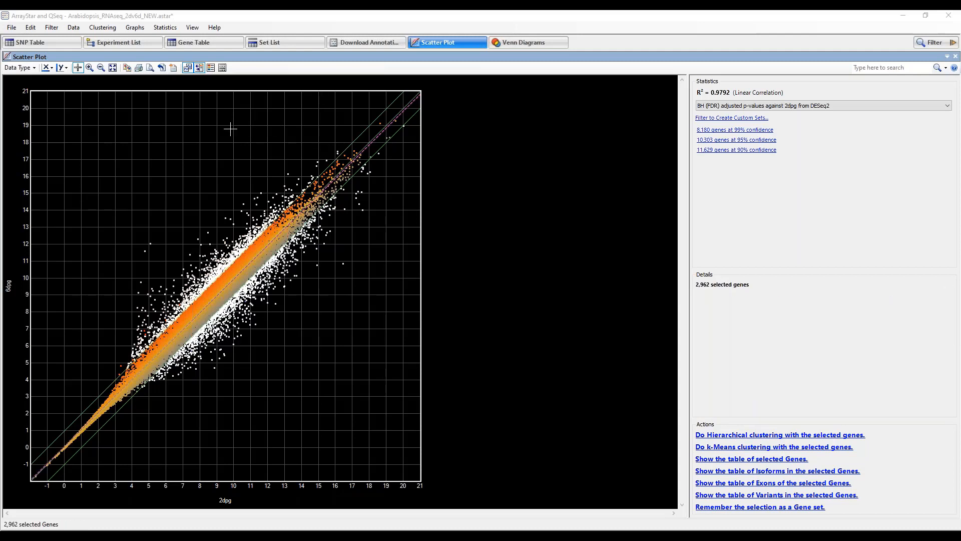
{"action": "left_click", "coordinate": [151, 68]}
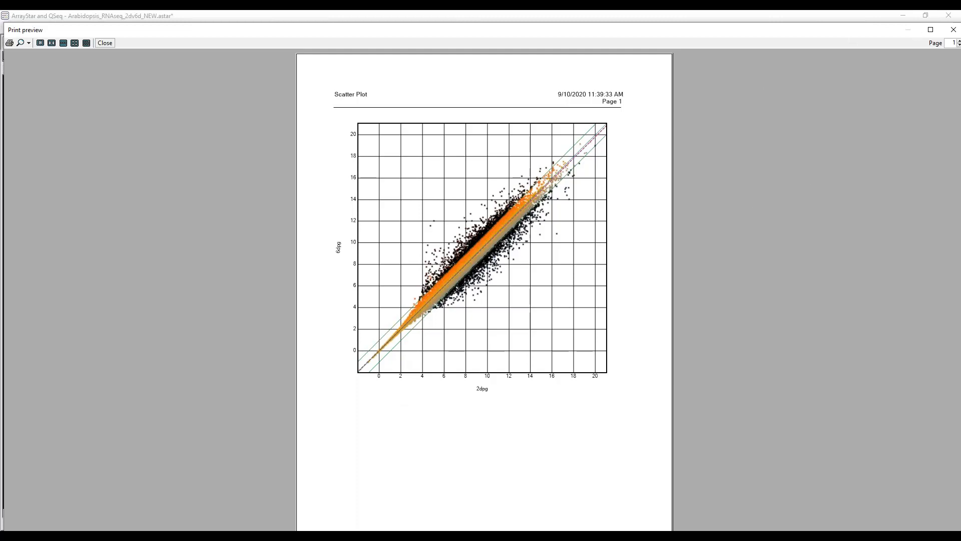
{"action": "left_click", "coordinate": [953, 30]}
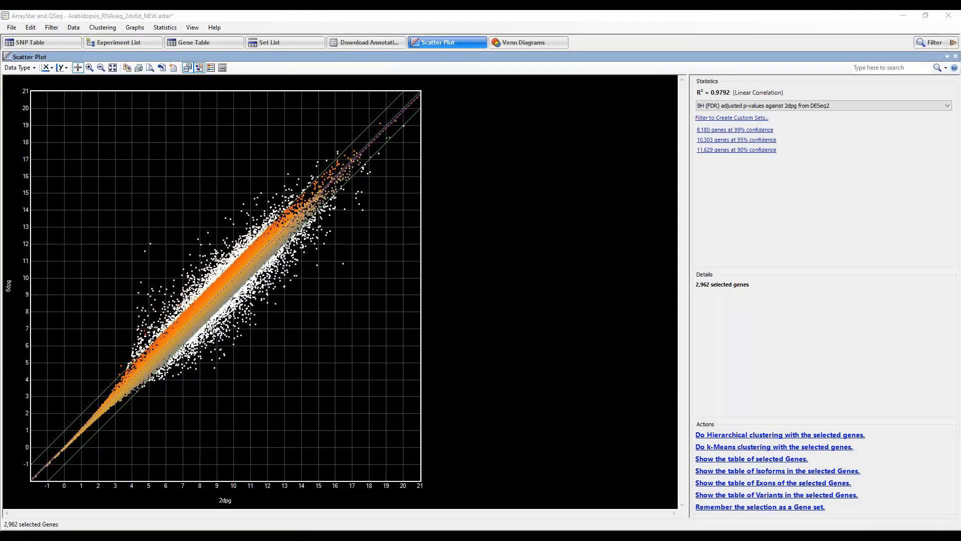
{"action": "right_click", "coordinate": [34, 56]}
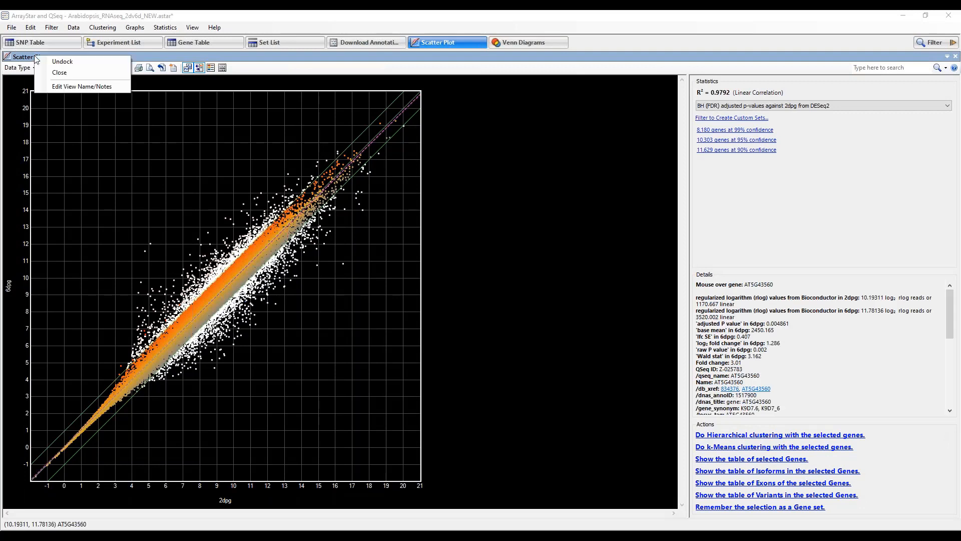
{"action": "left_click", "coordinate": [81, 86]}
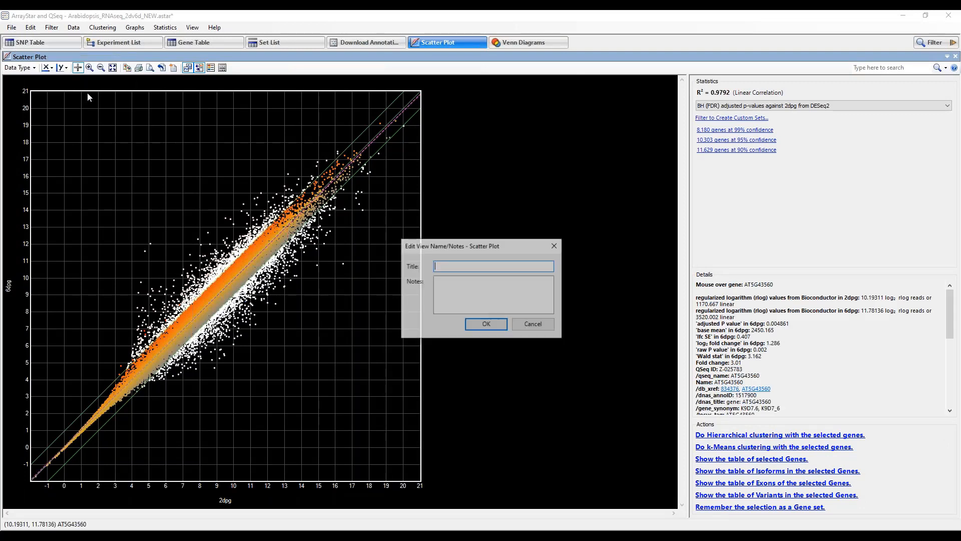
{"action": "left_click", "coordinate": [546, 333]}
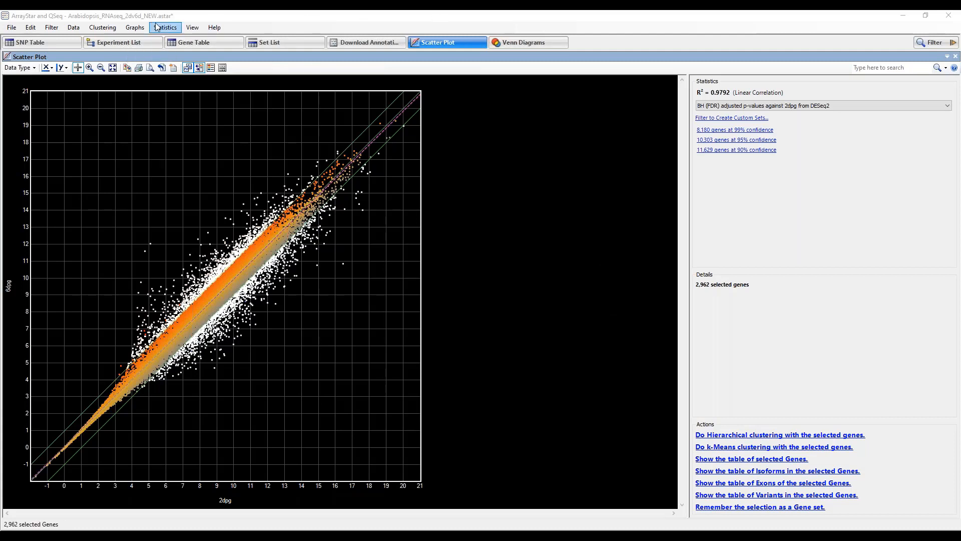
Step: Create a heat map of the selected genes
{"action": "left_click", "coordinate": [142, 28]}
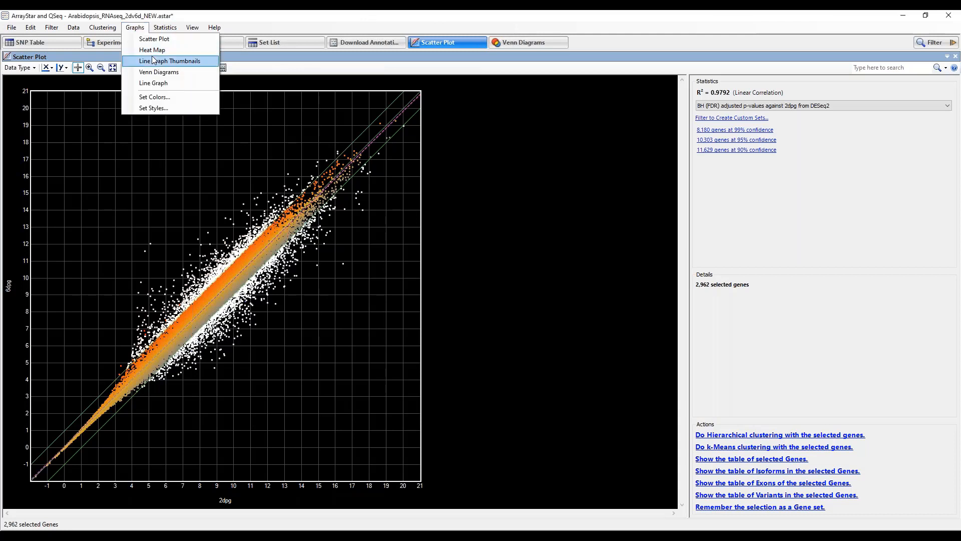
{"action": "left_click", "coordinate": [156, 49]}
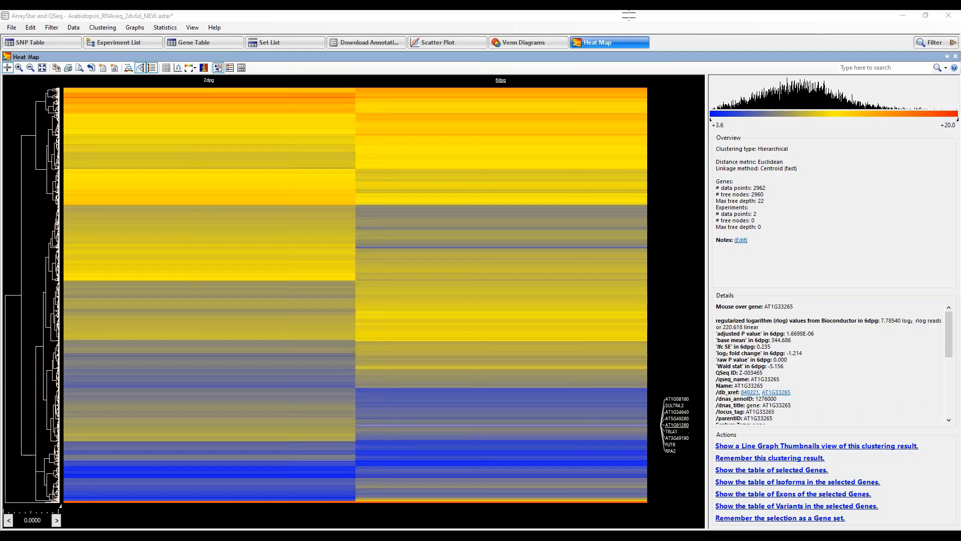
Step: Preview the heat map's printout and return to the gene table
{"action": "left_click", "coordinate": [81, 68]}
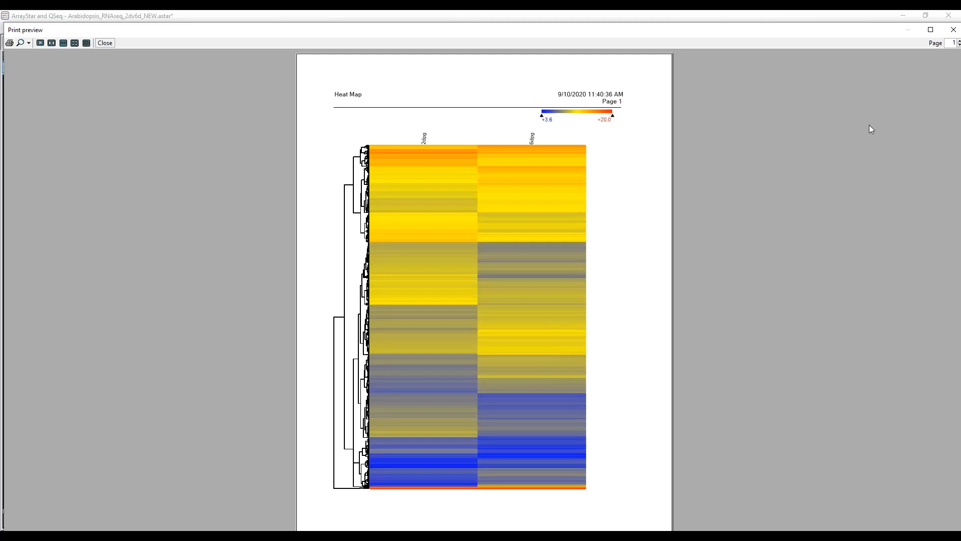
{"action": "left_click", "coordinate": [954, 30]}
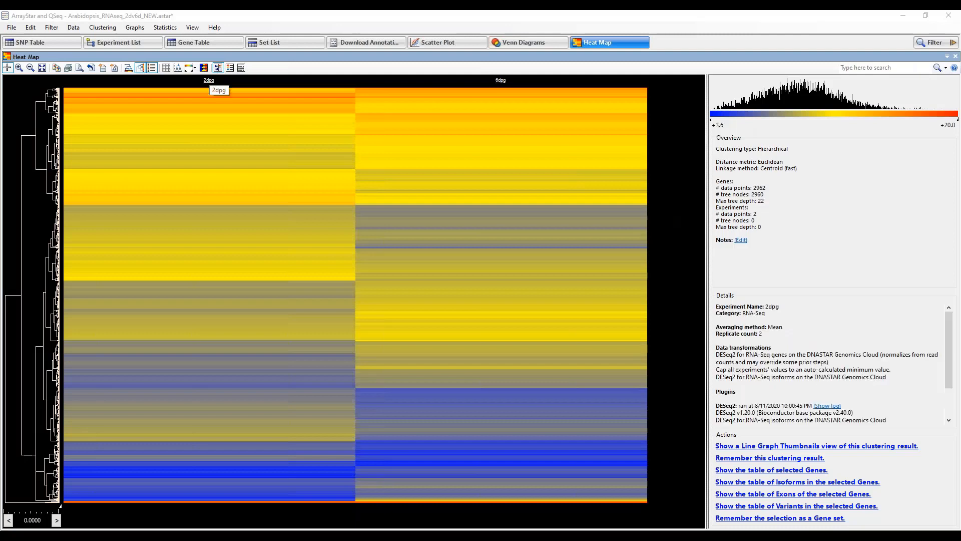
{"action": "left_click", "coordinate": [206, 43]}
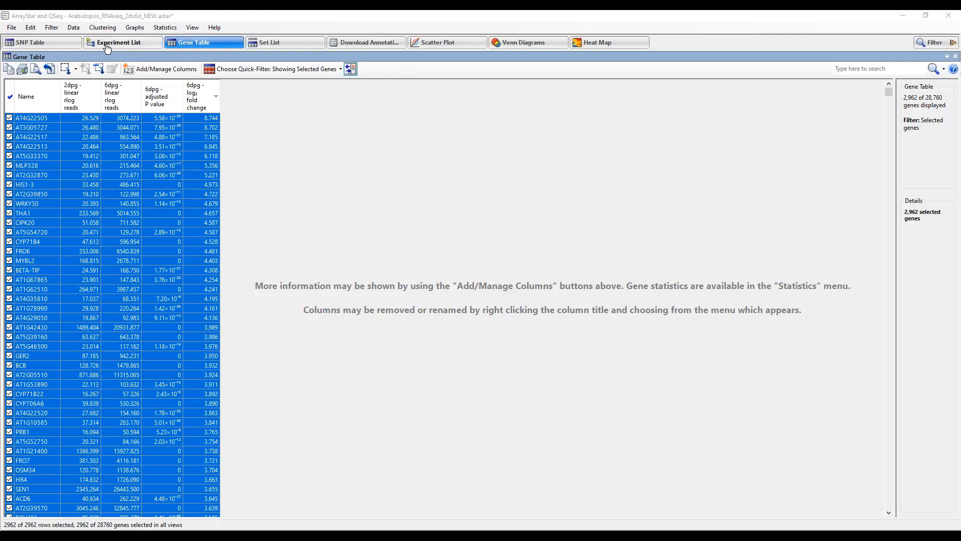
Step: Check the download status of the Arabidopsis thaliana GO annotations and return to the gene table
{"action": "left_click", "coordinate": [76, 28]}
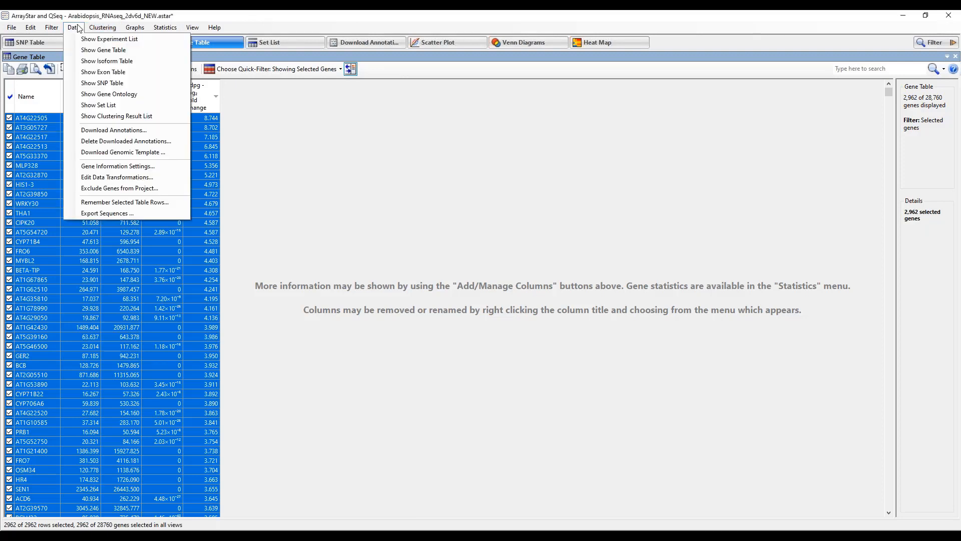
{"action": "left_click", "coordinate": [103, 131]}
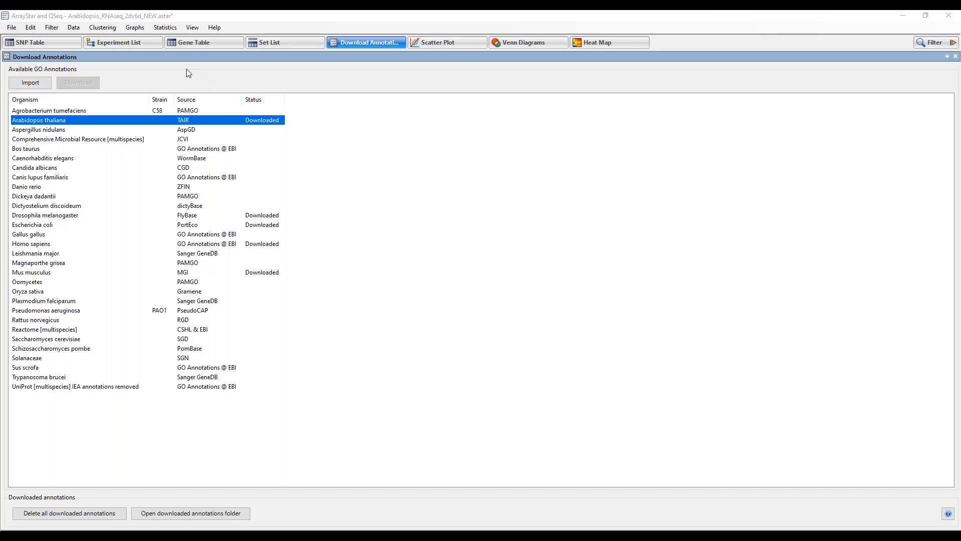
{"action": "left_click", "coordinate": [199, 43]}
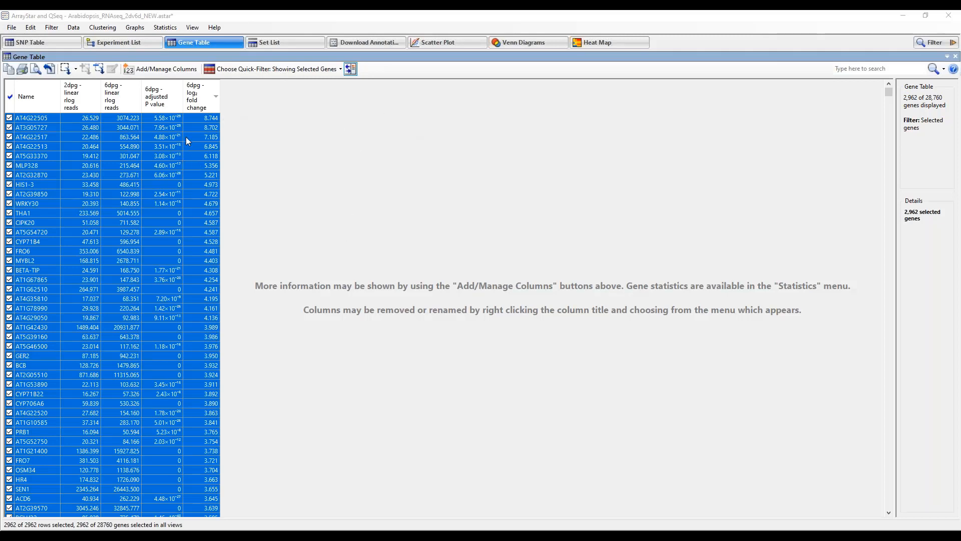
Step: Add the GO ID annotation column to the gene table and widen it to show more terms per gene
{"action": "left_click", "coordinate": [175, 71]}
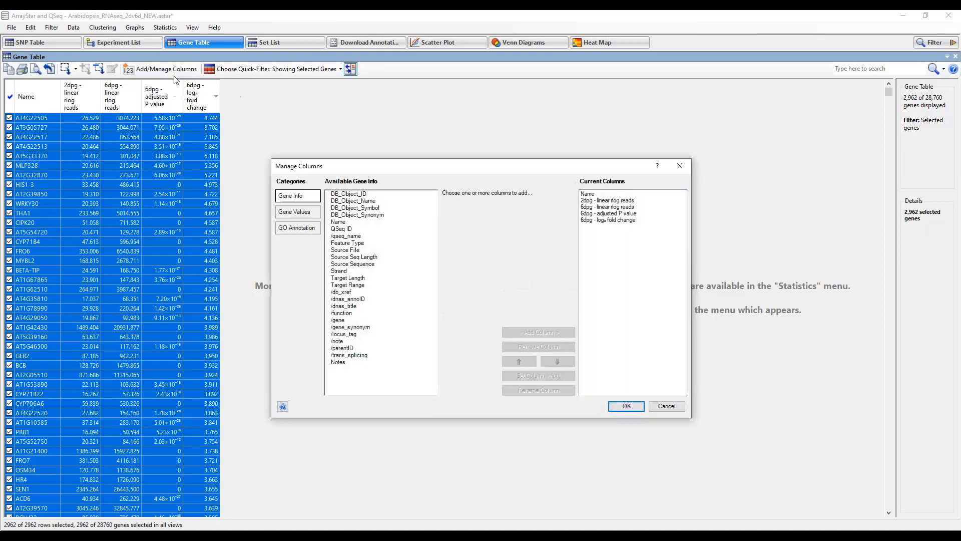
{"action": "left_click", "coordinate": [301, 229]}
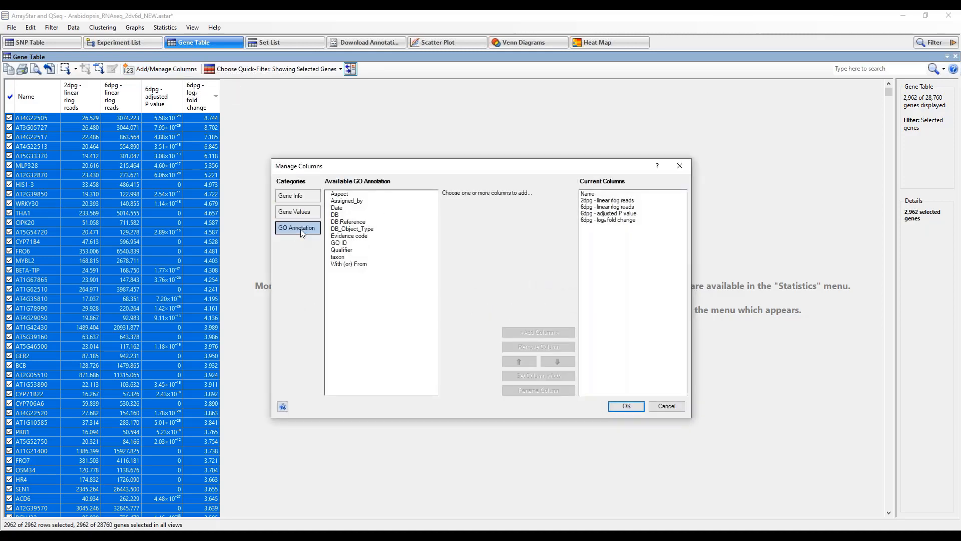
{"action": "left_click", "coordinate": [340, 243]}
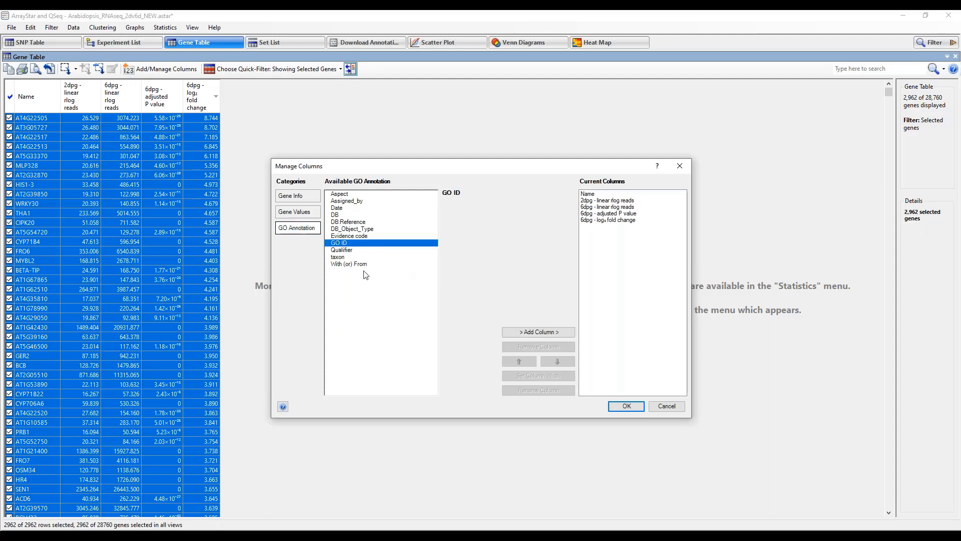
{"action": "left_click", "coordinate": [532, 333]}
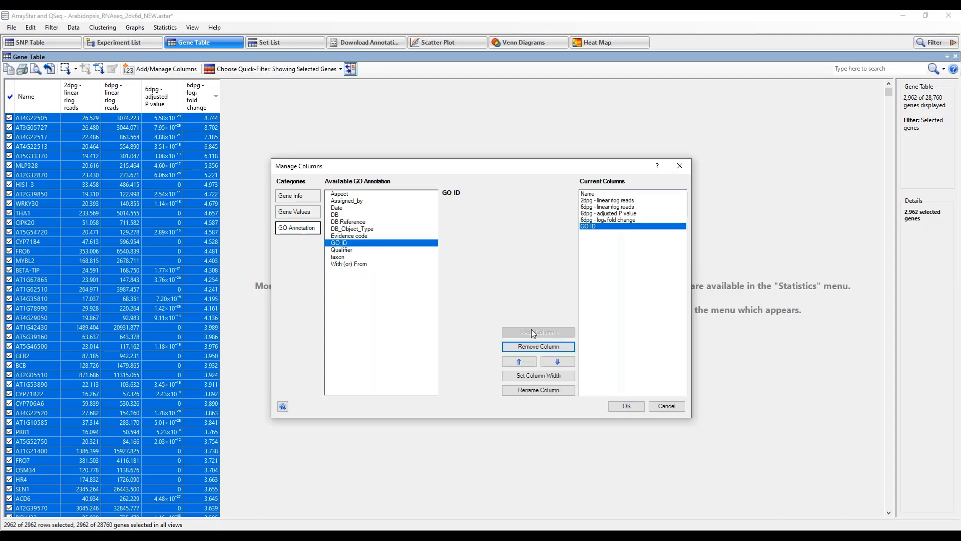
{"action": "left_click", "coordinate": [627, 406]}
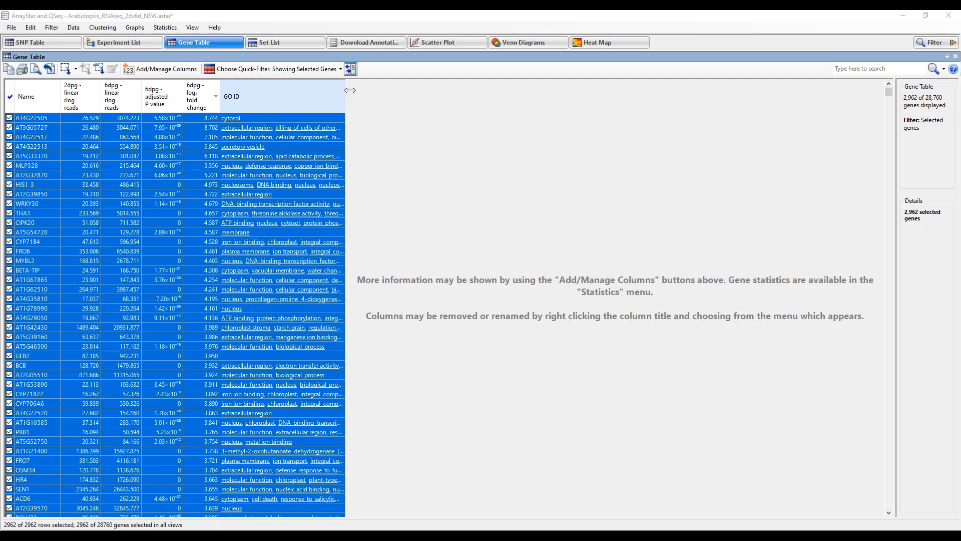
{"action": "left_click_drag", "start_coordinate": [349, 90], "coordinate": [585, 92]}
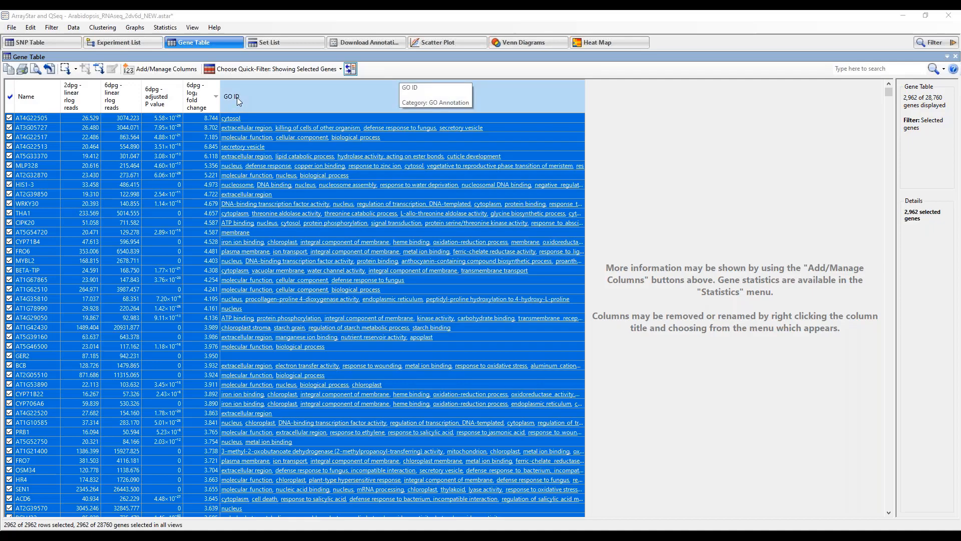
Step: Sort the gene table by GO ID in ascending order and look through the genes' annotation terms
{"action": "left_click", "coordinate": [494, 113]}
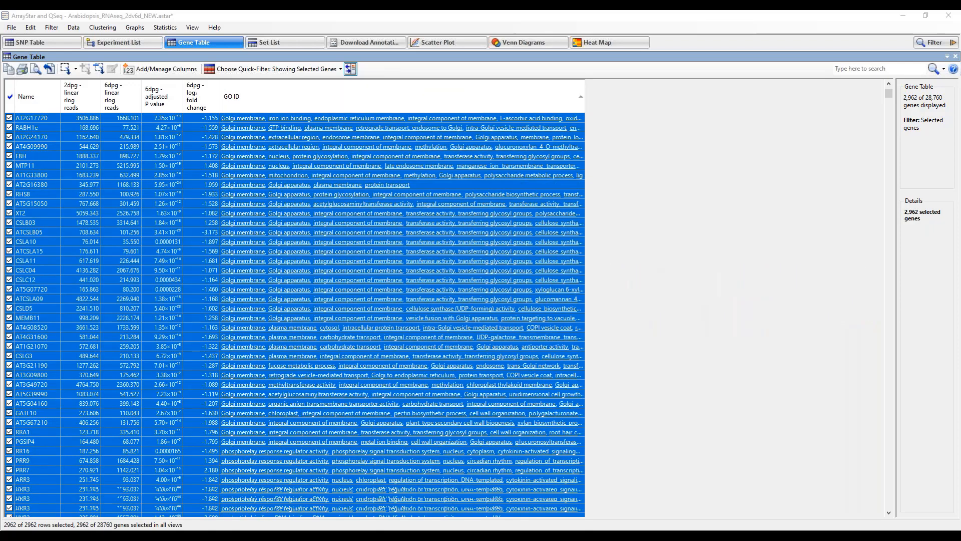
{"action": "scroll", "coordinate": [249, 223], "scroll_direction": "down", "scroll_amount": 3}
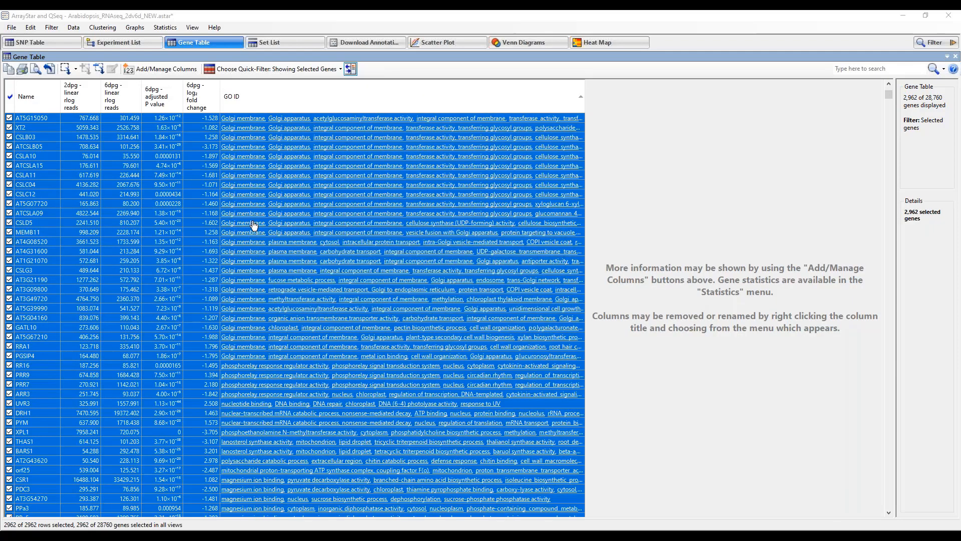
{"action": "scroll", "coordinate": [271, 248], "scroll_direction": "down", "scroll_amount": 1}
{"action": "scroll", "coordinate": [270, 248], "scroll_direction": "down", "scroll_amount": 4}
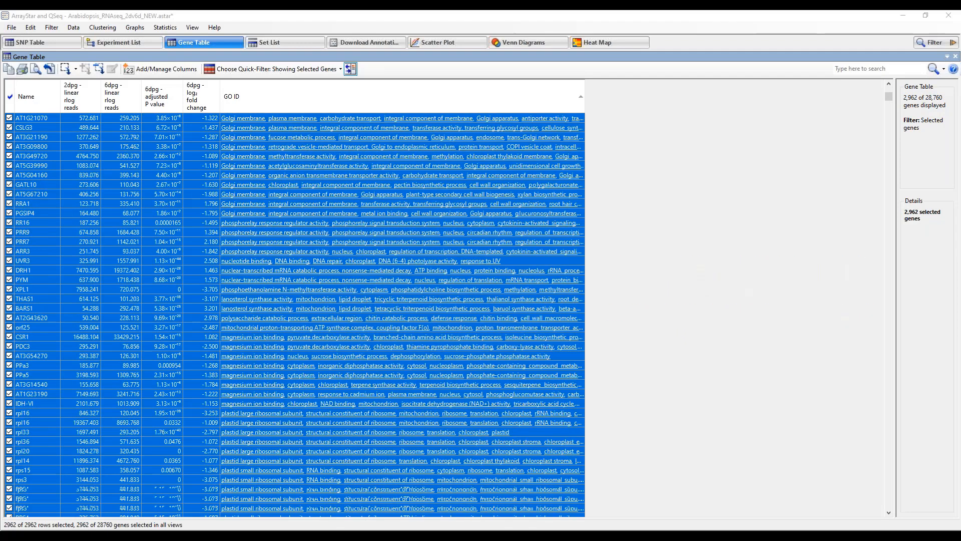
{"action": "scroll", "coordinate": [283, 358], "scroll_direction": "down", "scroll_amount": 2}
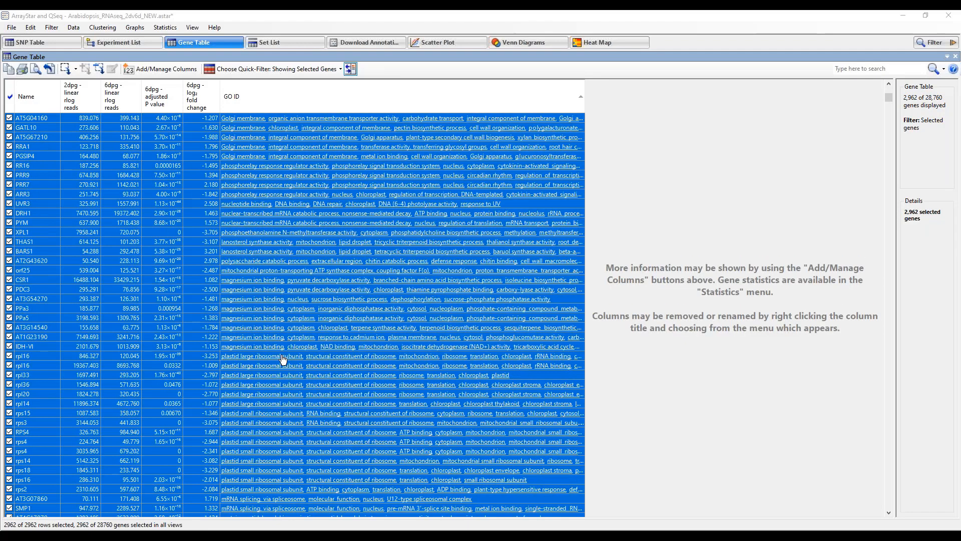
{"action": "scroll", "coordinate": [284, 359], "scroll_direction": "down", "scroll_amount": 5}
{"action": "scroll", "coordinate": [287, 360], "scroll_direction": "down", "scroll_amount": 10}
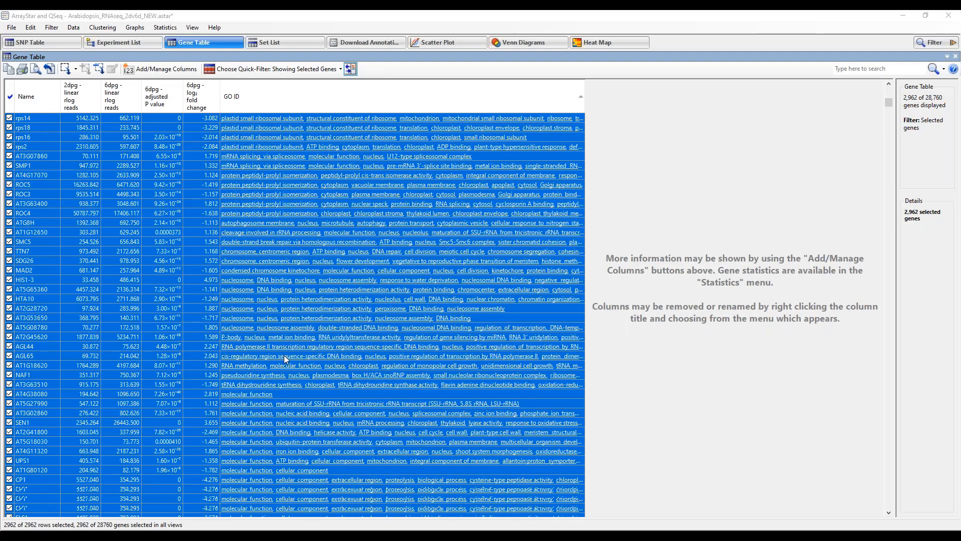
{"action": "scroll", "coordinate": [287, 360], "scroll_direction": "down", "scroll_amount": 2}
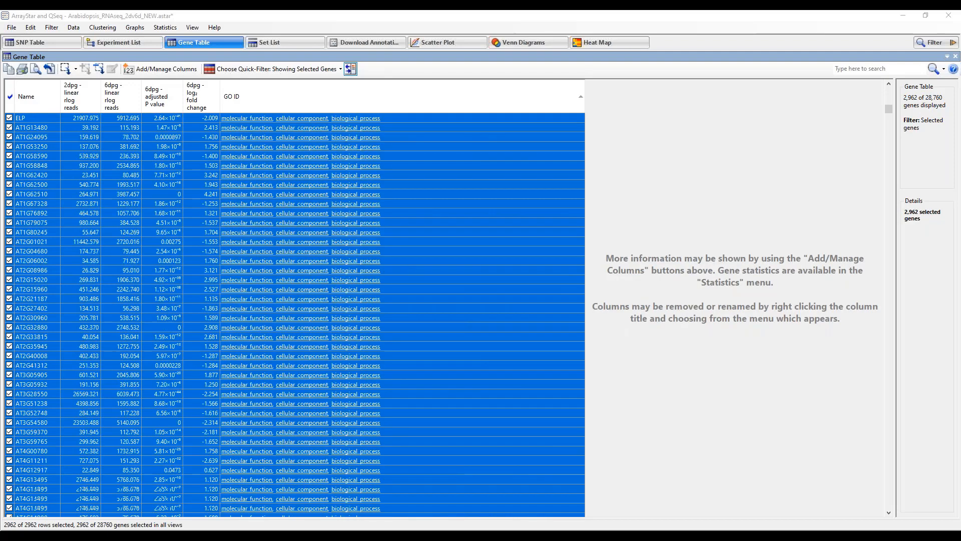
{"action": "scroll", "coordinate": [283, 350], "scroll_direction": "down", "scroll_amount": 4}
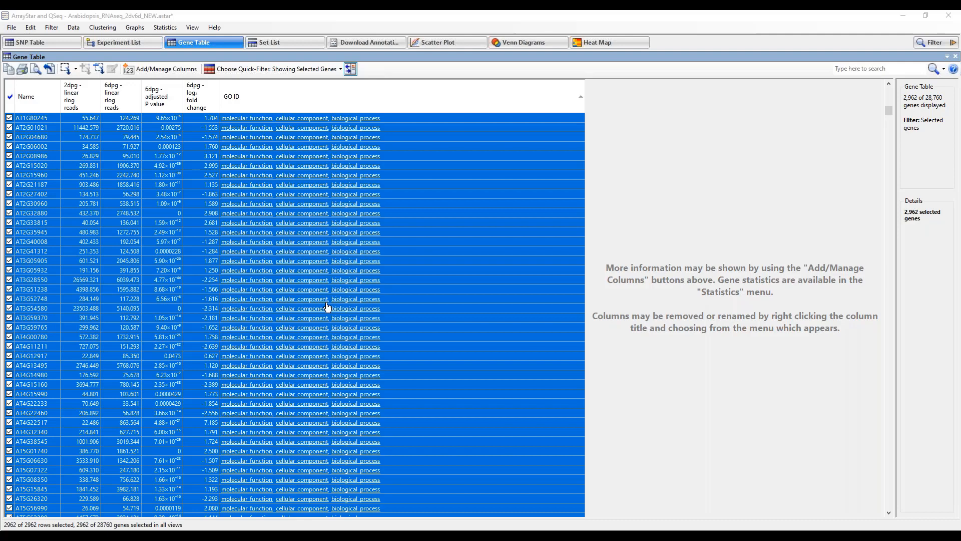
Step: Show the gene ontology analysis of the selected genes and examine the bar graph of the most significant terms
{"action": "left_click", "coordinate": [71, 28]}
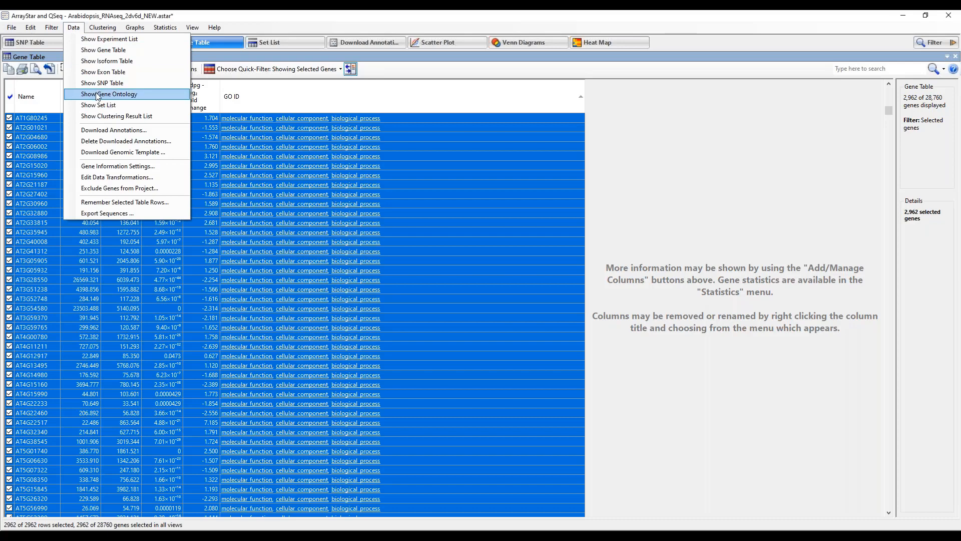
{"action": "left_click", "coordinate": [98, 95]}
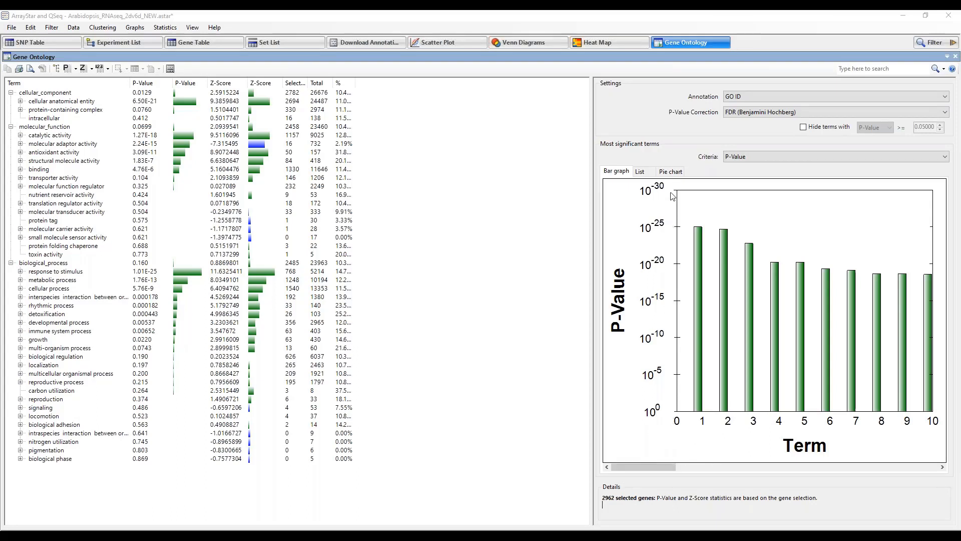
{"action": "mouse_move", "coordinate": [699, 306]}
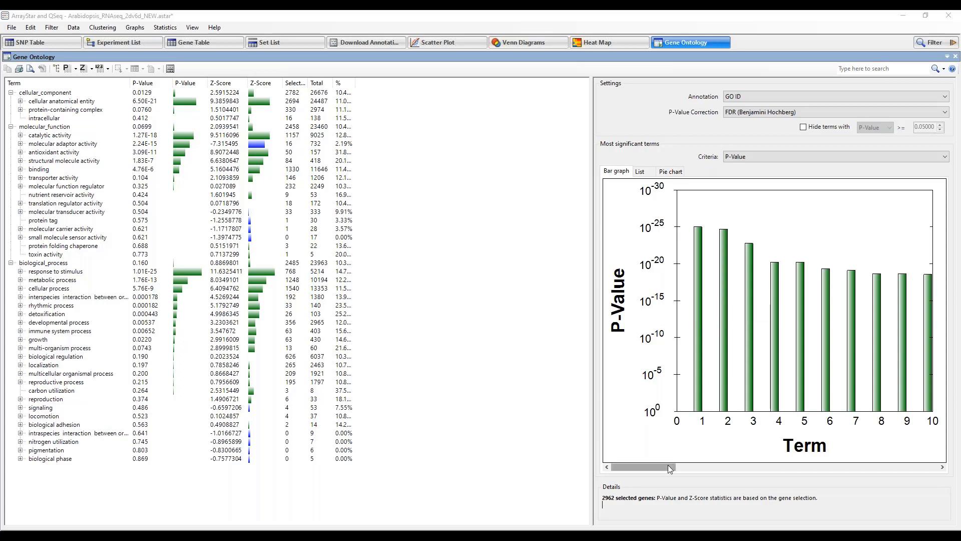
{"action": "left_click_drag", "start_coordinate": [667, 466], "coordinate": [651, 480]}
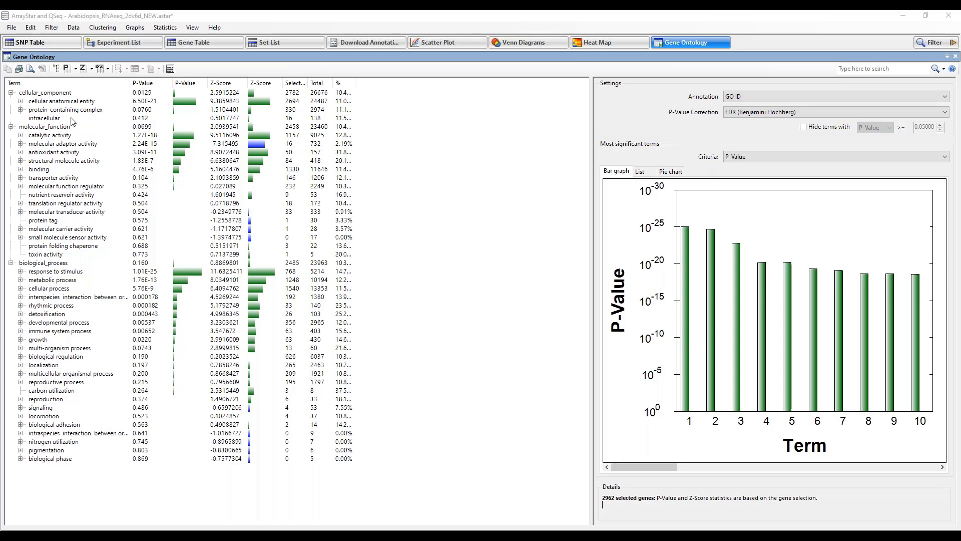
Step: Widen the term column and expand response to stimulus, response to biotic stimulus, response to external biotic stimulus and response to other organism
{"action": "mouse_move", "coordinate": [80, 136]}
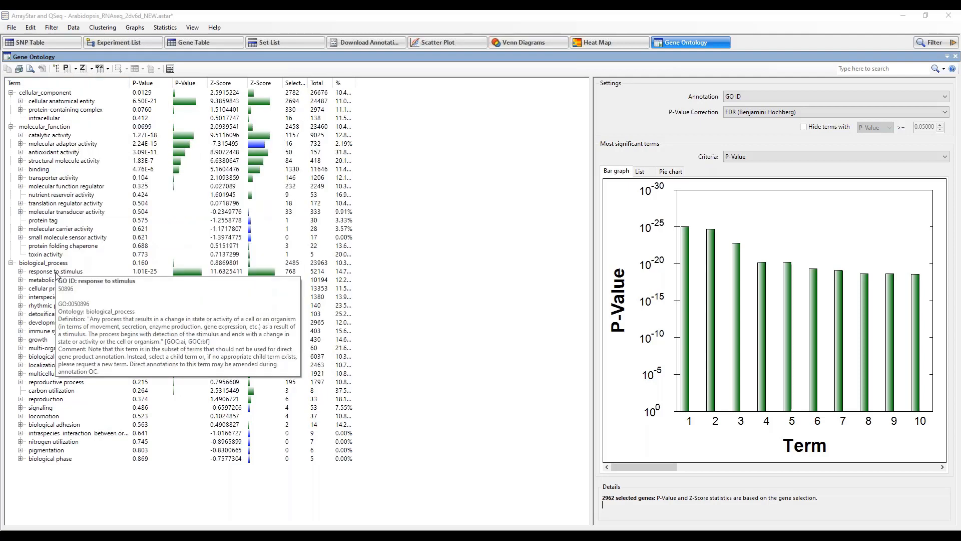
{"action": "mouse_move", "coordinate": [46, 281]}
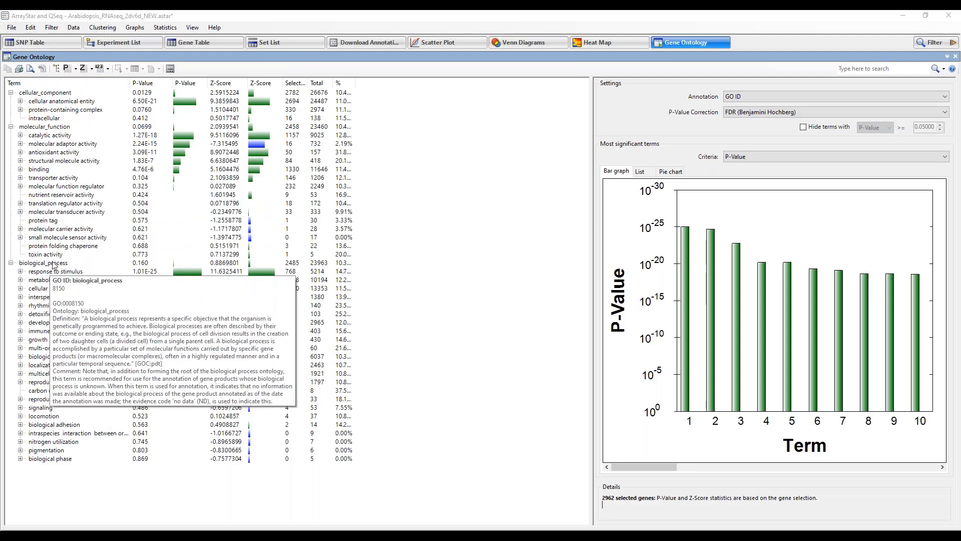
{"action": "left_click", "coordinate": [20, 272]}
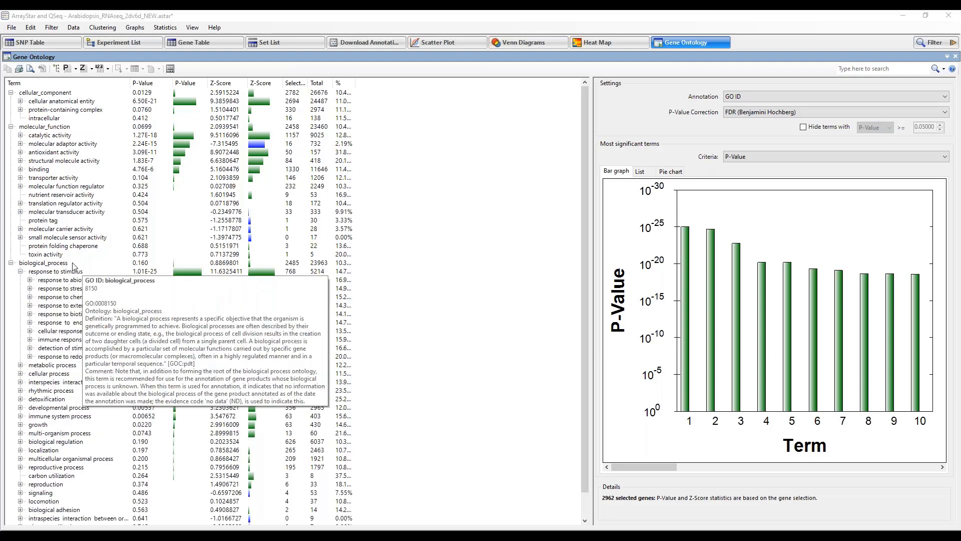
{"action": "left_click", "coordinate": [30, 314]}
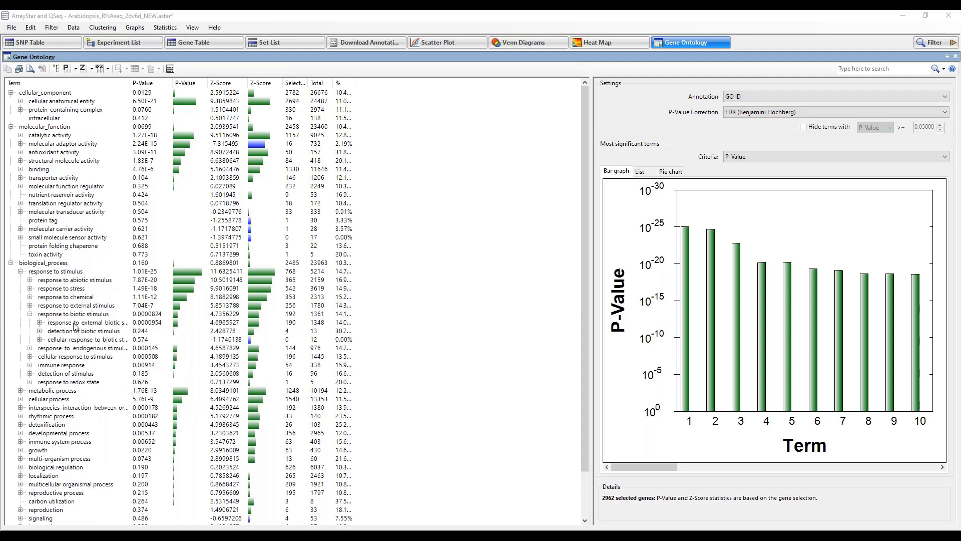
{"action": "mouse_move", "coordinate": [107, 326]}
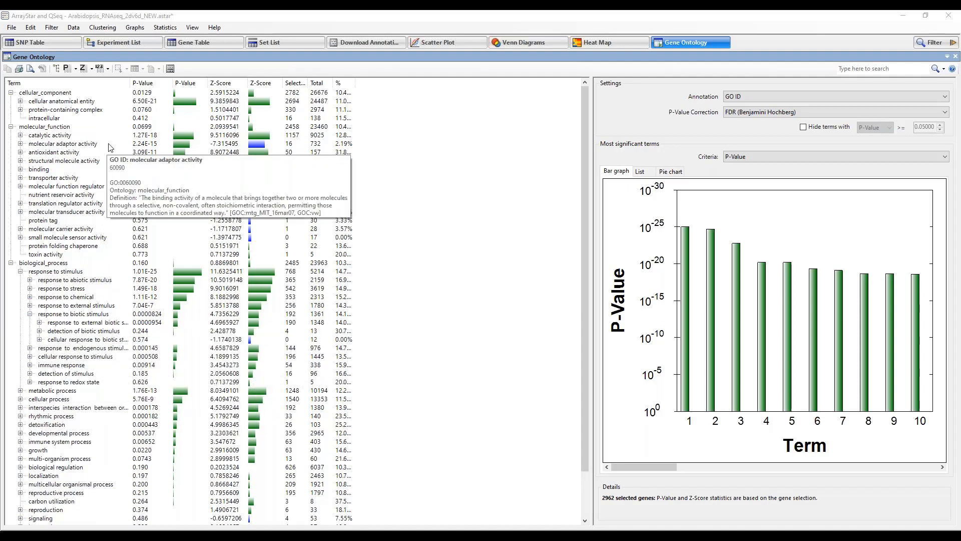
{"action": "left_click_drag", "start_coordinate": [148, 84], "coordinate": [178, 84]}
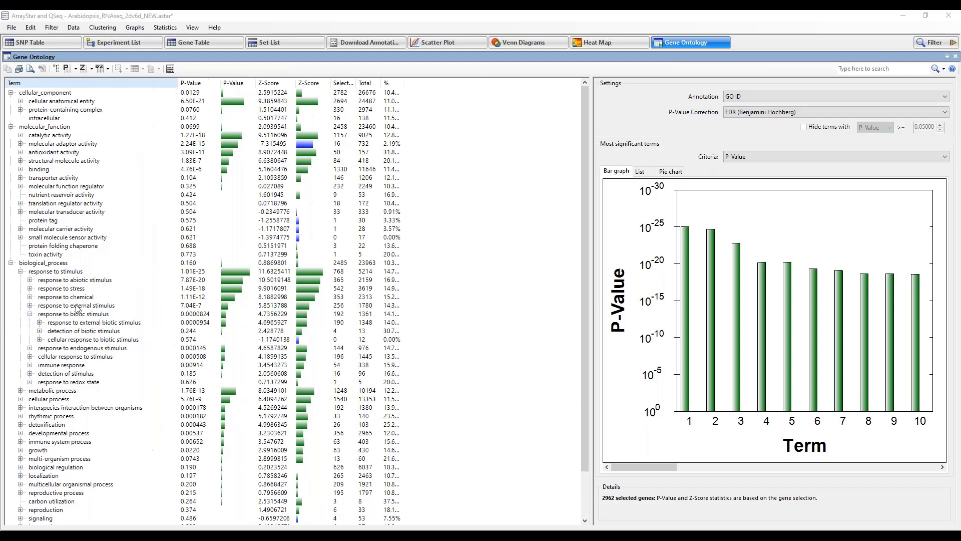
{"action": "left_click", "coordinate": [40, 322]}
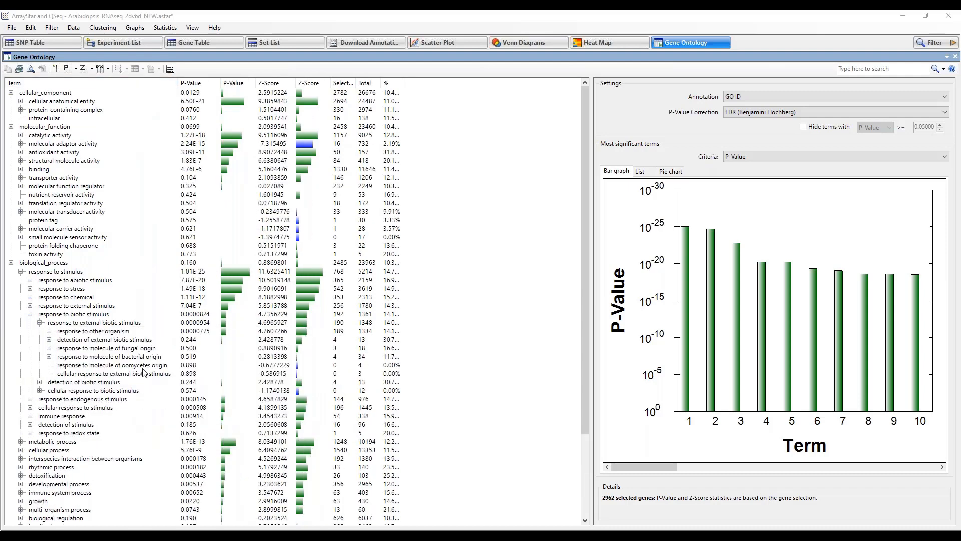
{"action": "mouse_move", "coordinate": [169, 446]}
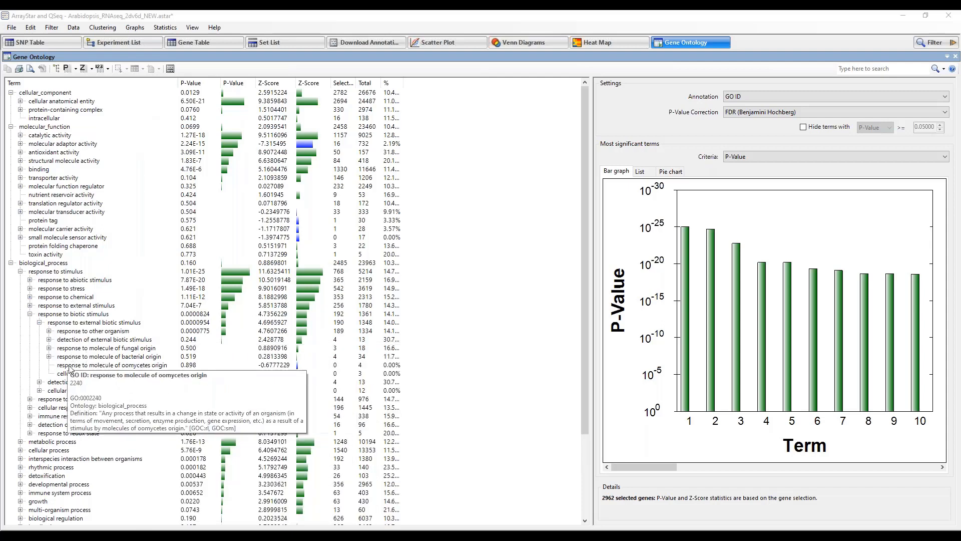
{"action": "mouse_move", "coordinate": [74, 388]}
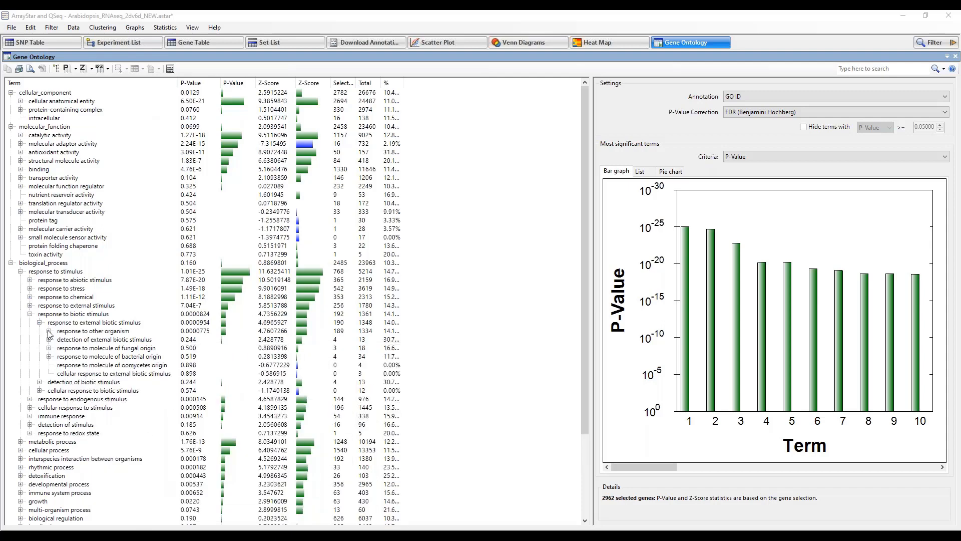
{"action": "double_click", "coordinate": [75, 331]}
Step: Save the current response to bacterium genes as gene set "response to bacterium 2fold p<0.05" and show the set's genes in the gene table
{"action": "left_click", "coordinate": [75, 341]}
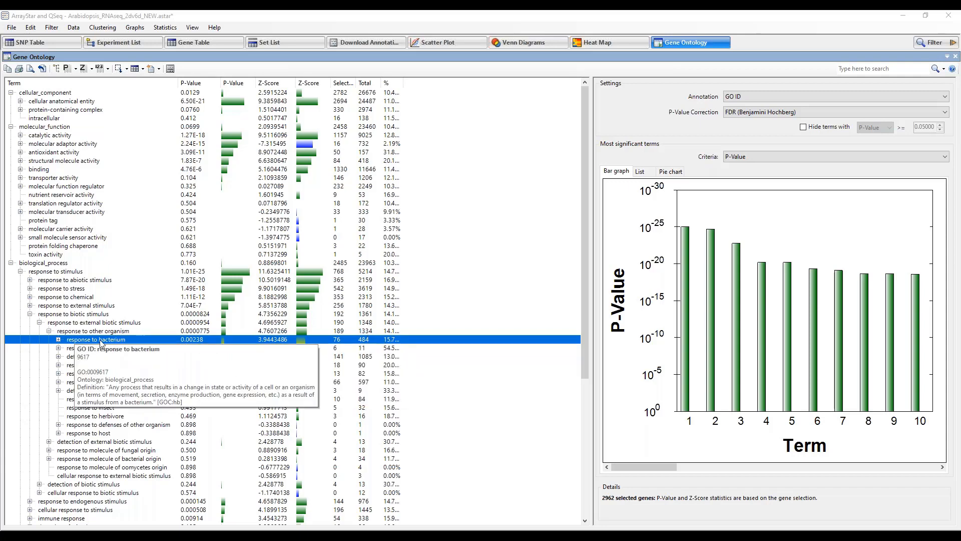
{"action": "right_click", "coordinate": [247, 341]}
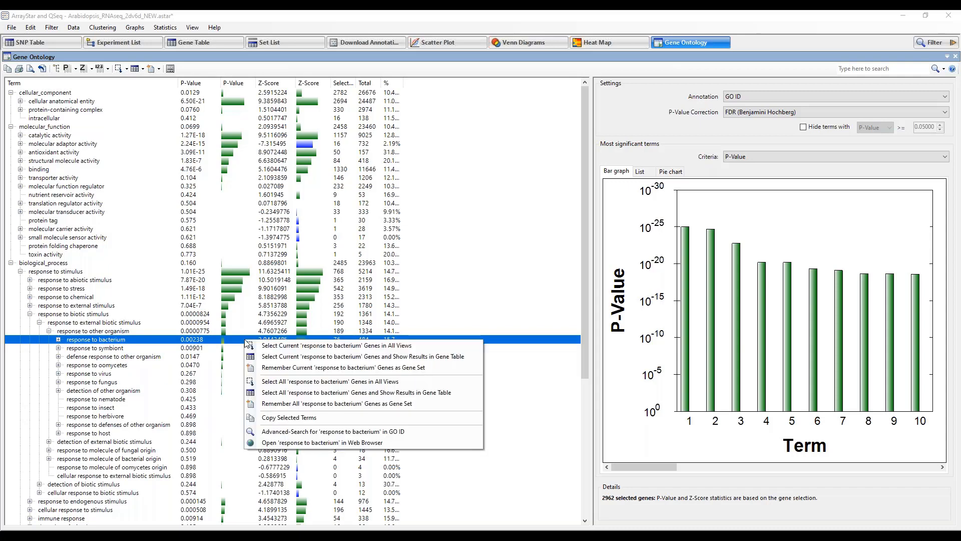
{"action": "left_click", "coordinate": [294, 368]}
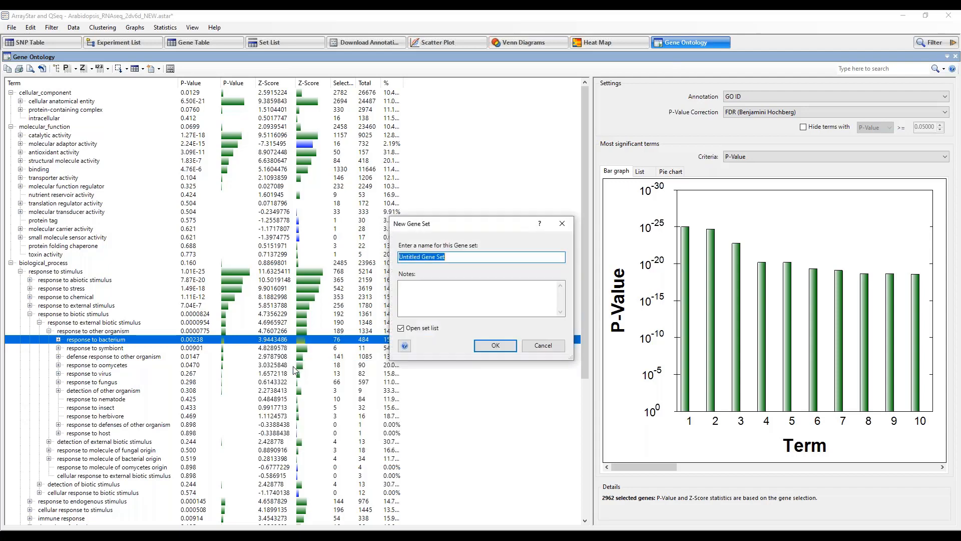
{"action": "type", "text": "response to bacterium"}
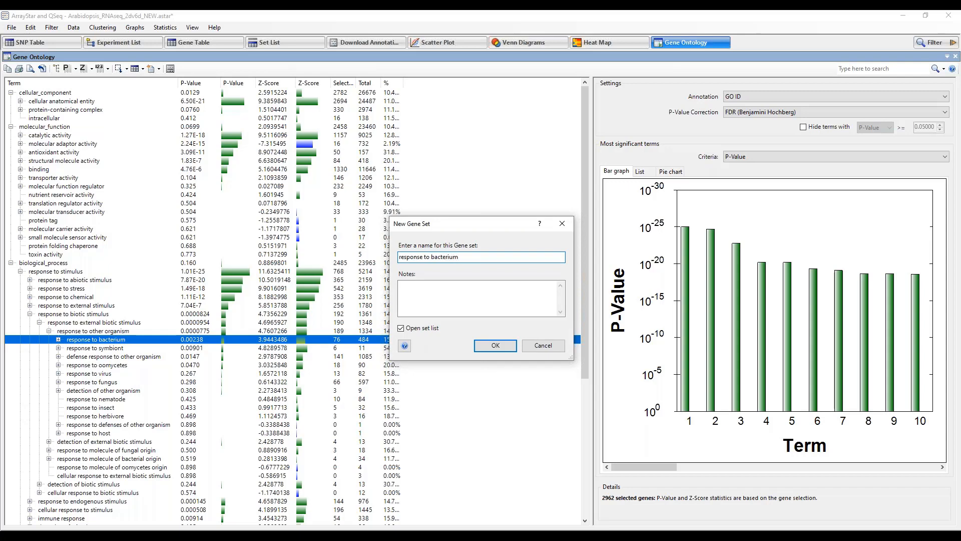
{"action": "type", "text": " 2fold p<0.05"}
{"action": "left_click", "coordinate": [499, 348]}
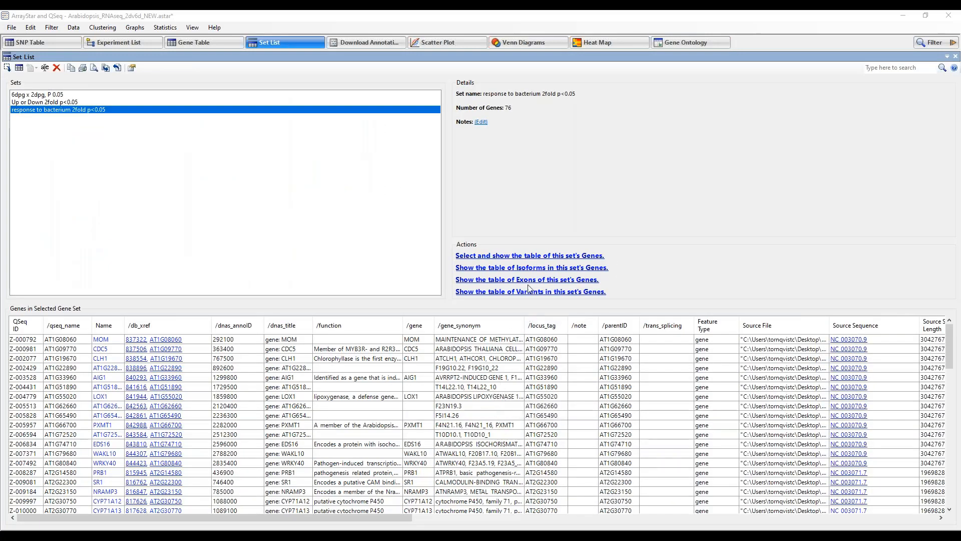
{"action": "left_click", "coordinate": [537, 256]}
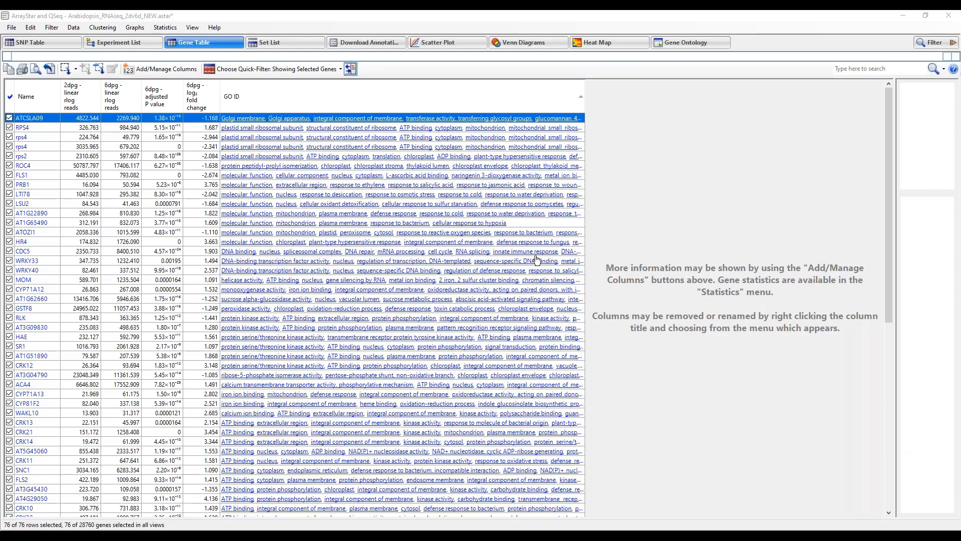
Step: Look through the response to bacterium genes in the gene table and plot them as a heat map
{"action": "scroll", "coordinate": [169, 376], "scroll_direction": "down", "scroll_amount": 1}
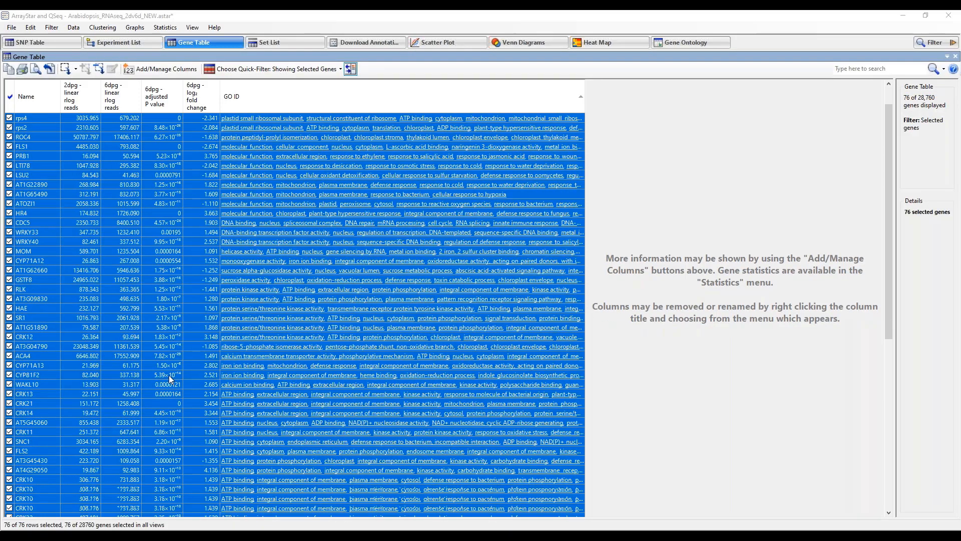
{"action": "scroll", "coordinate": [169, 375], "scroll_direction": "down", "scroll_amount": 10}
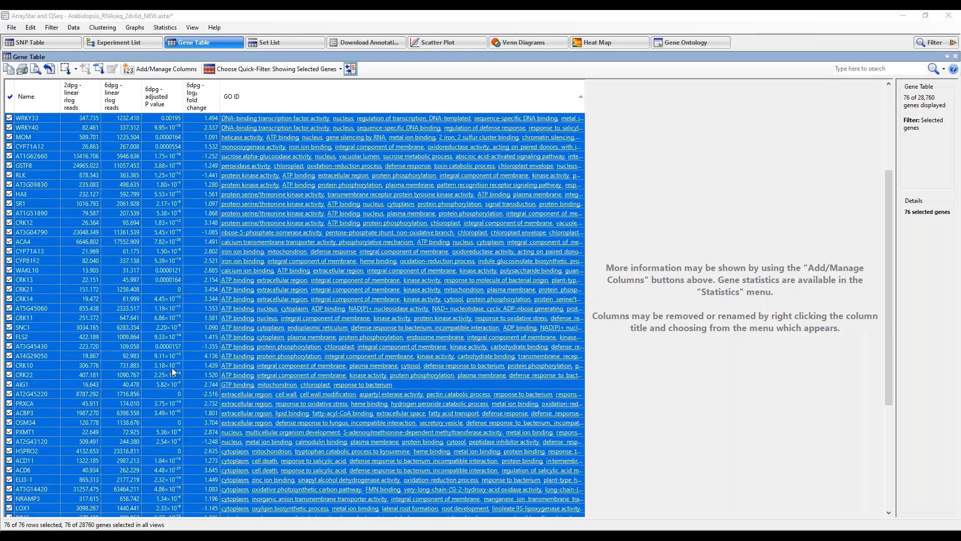
{"action": "scroll", "coordinate": [174, 373], "scroll_direction": "up", "scroll_amount": 11}
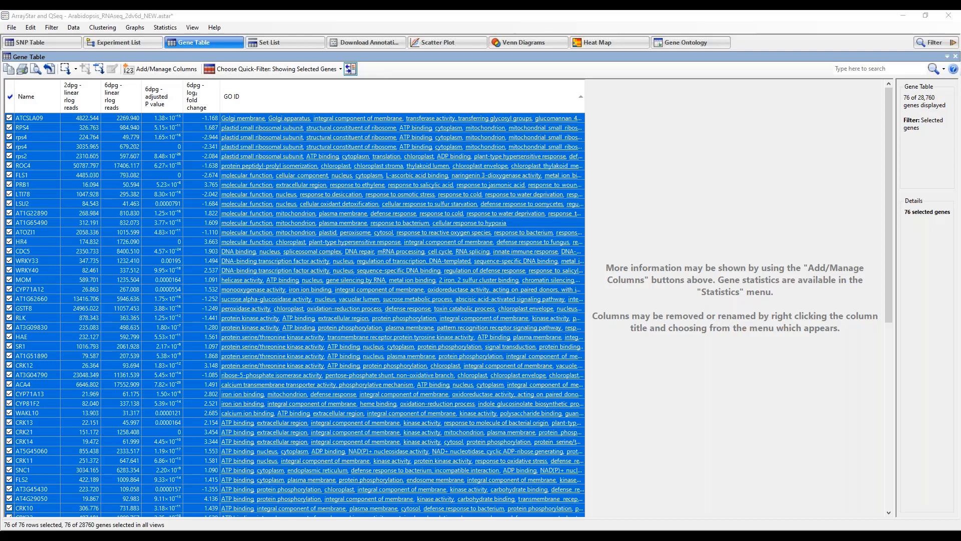
{"action": "left_click", "coordinate": [135, 27]}
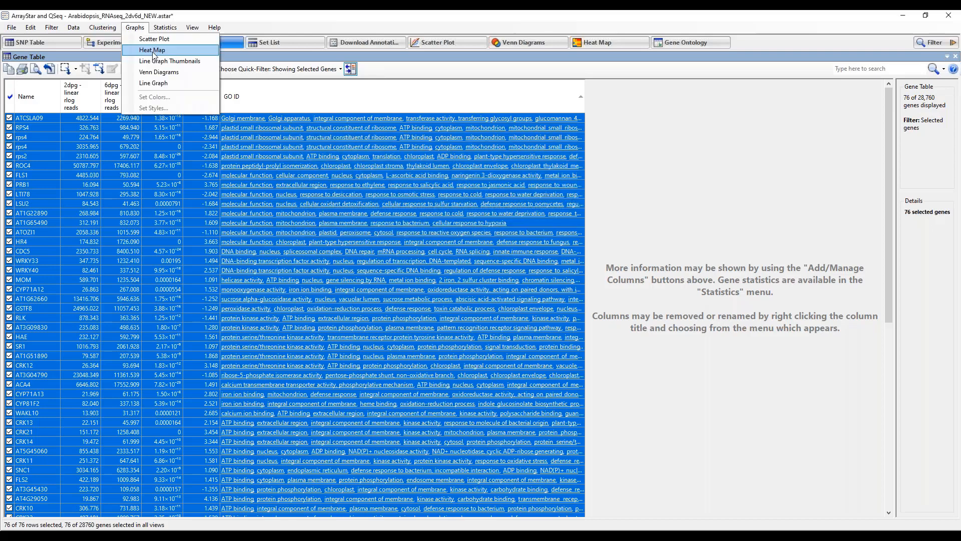
{"action": "left_click", "coordinate": [154, 50]}
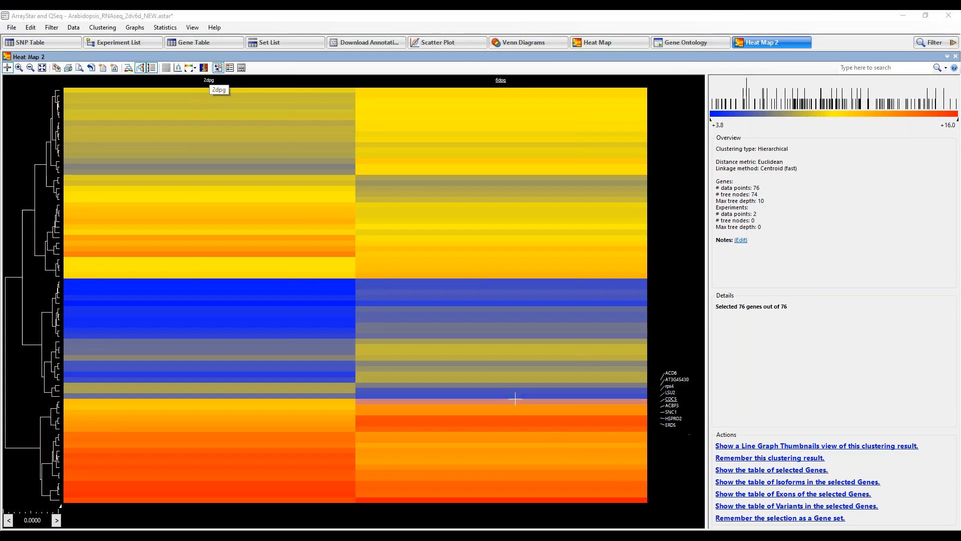
{"action": "mouse_move", "coordinate": [515, 398]}
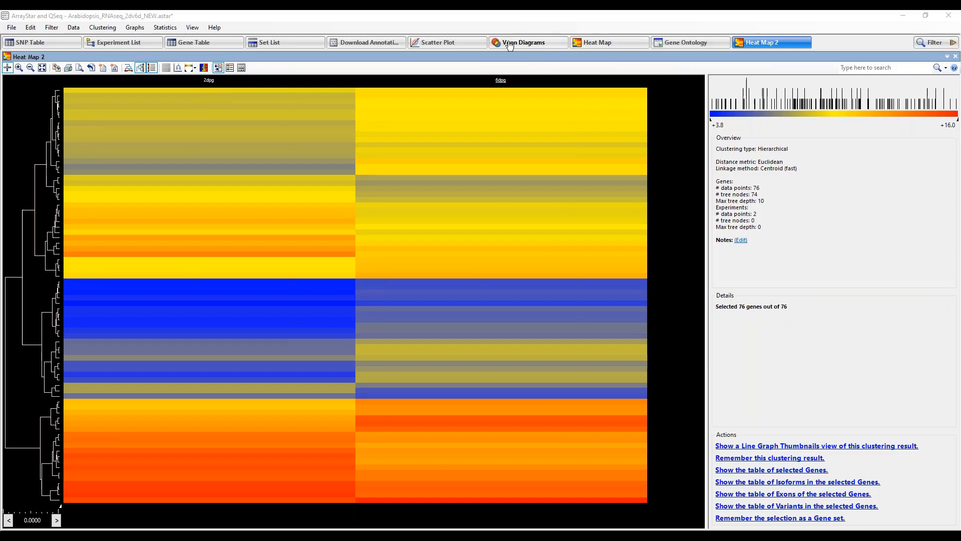
Step: View the selected response to bacterium genes in the scatter plot and preview its printout
{"action": "left_click", "coordinate": [454, 45]}
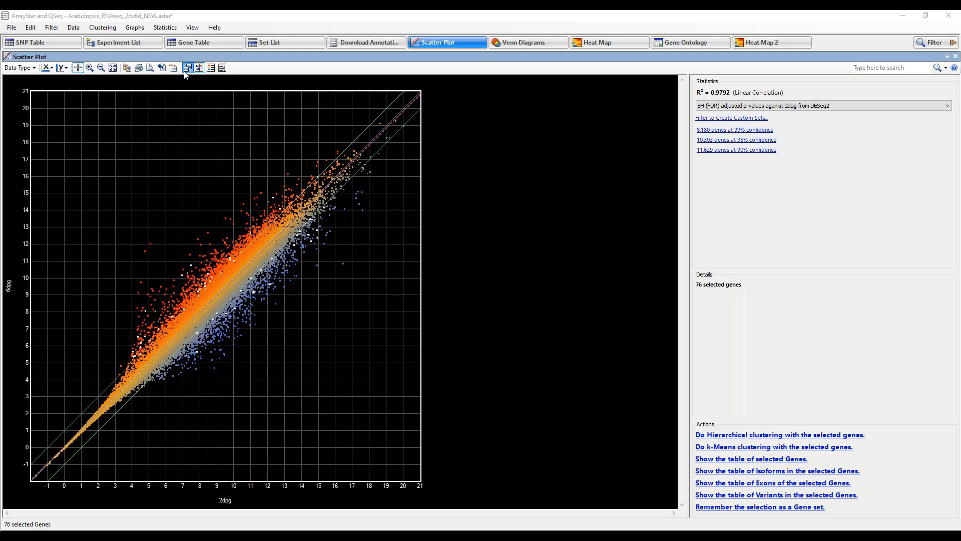
{"action": "left_click", "coordinate": [150, 68]}
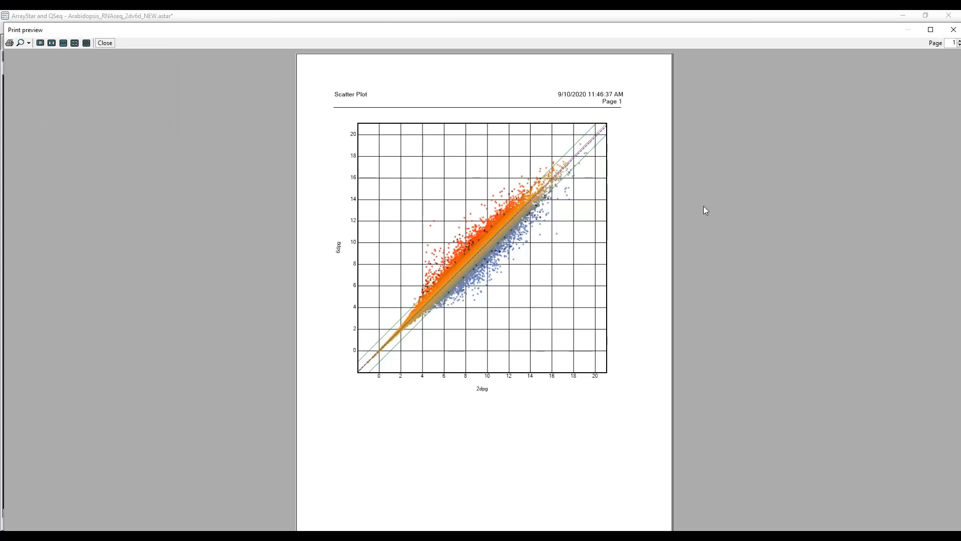
{"action": "left_click", "coordinate": [952, 31]}
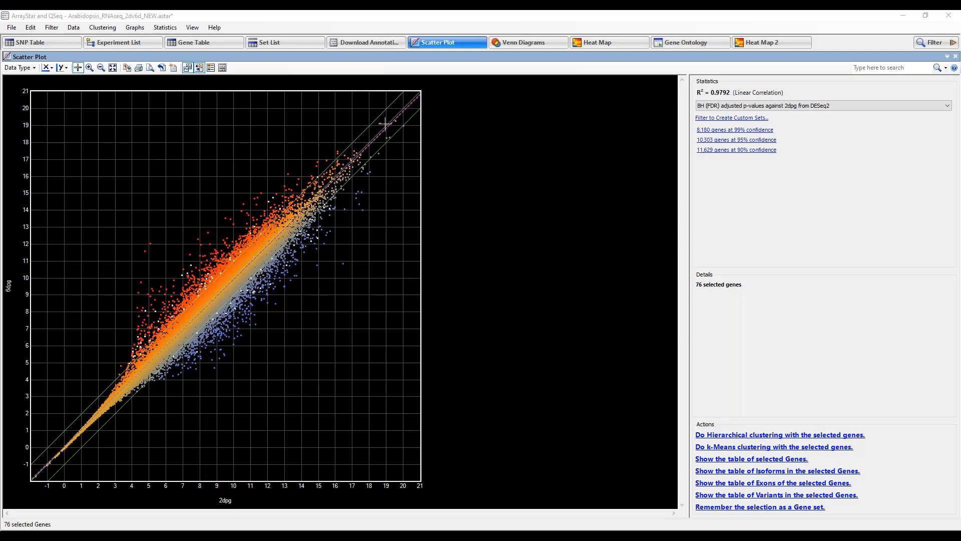
Step: Show all genes in the gene table and select every one of them in all views
{"action": "left_click", "coordinate": [223, 44]}
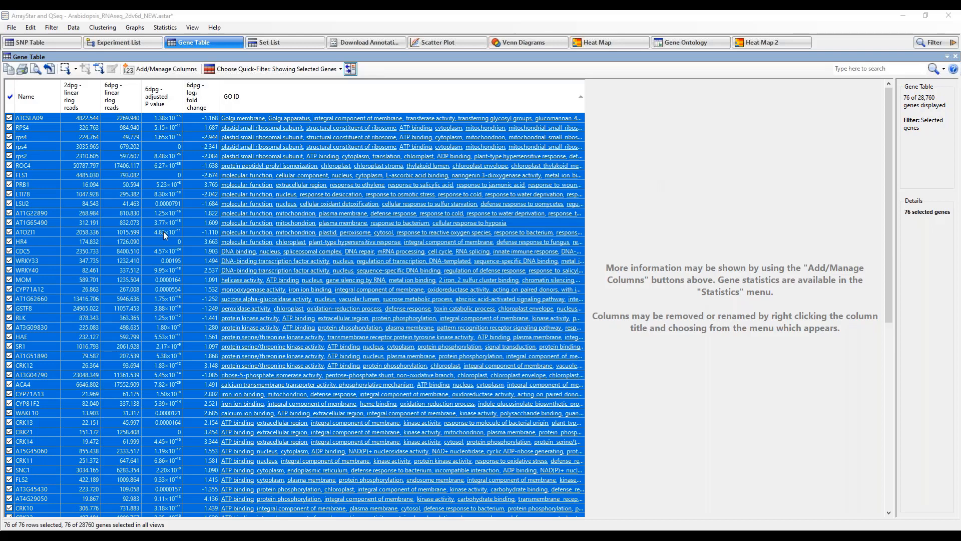
{"action": "left_click", "coordinate": [275, 70]}
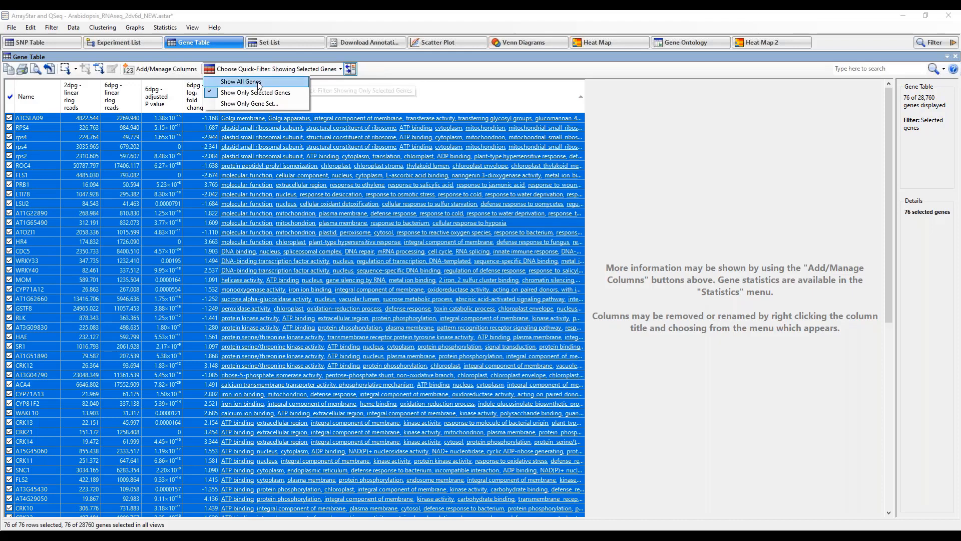
{"action": "left_click", "coordinate": [261, 84]}
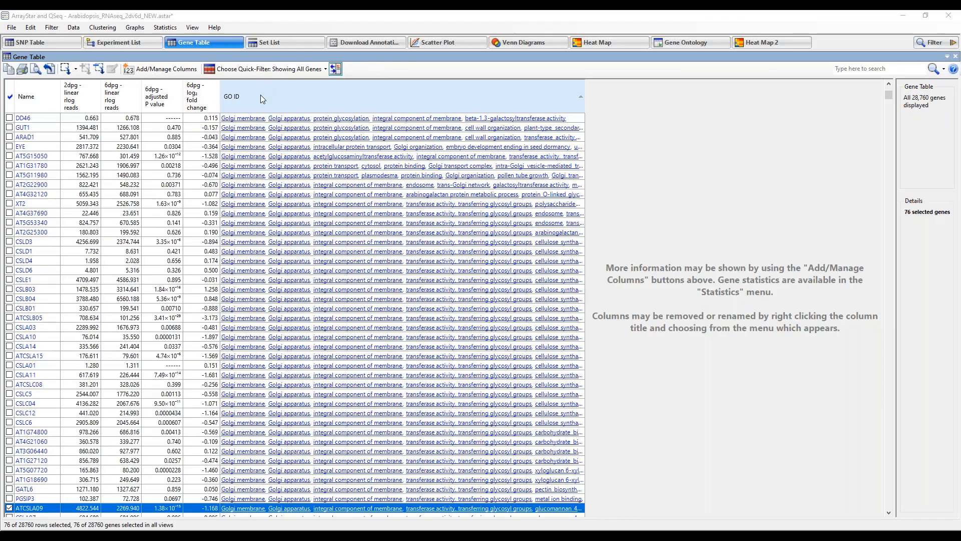
{"action": "left_click", "coordinate": [31, 27]}
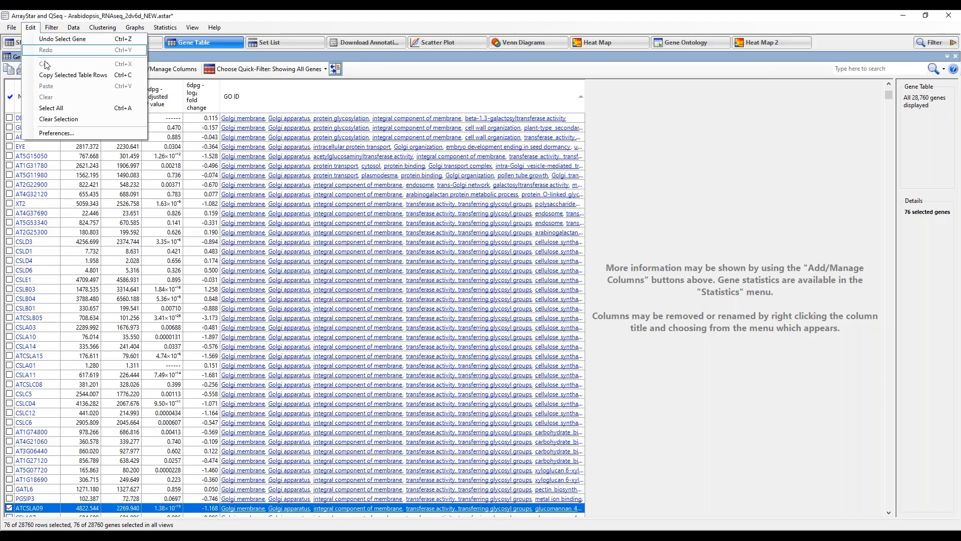
{"action": "left_click", "coordinate": [42, 112]}
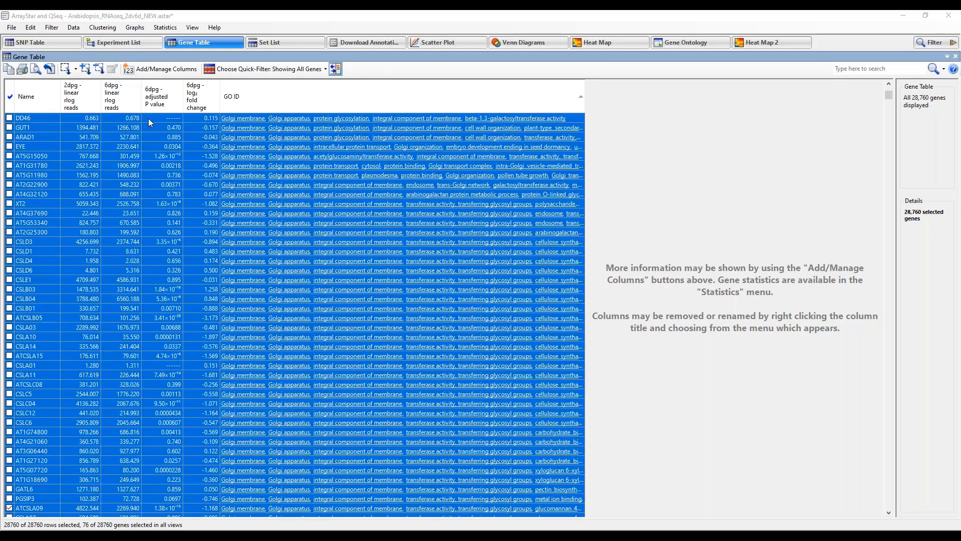
{"action": "right_click", "coordinate": [148, 118]}
{"action": "left_click", "coordinate": [169, 127]}
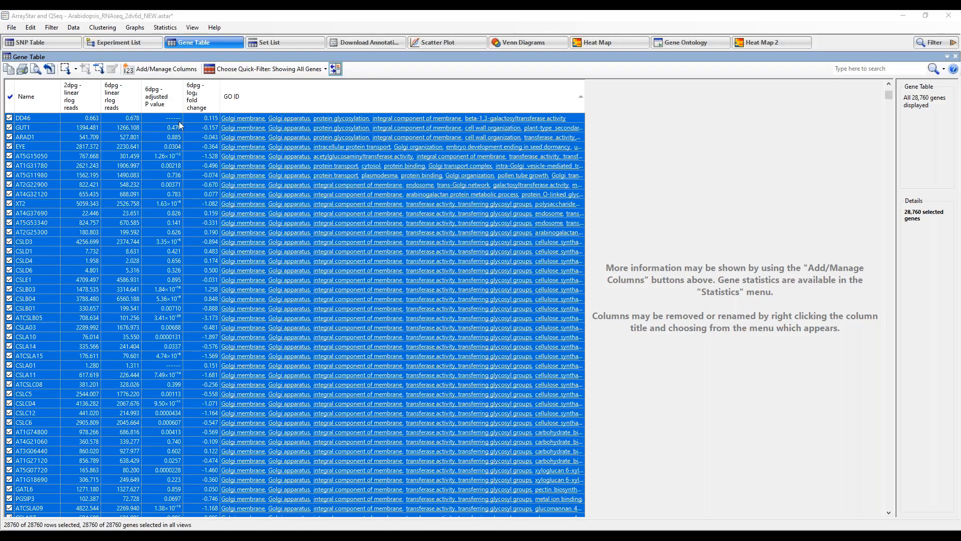
Step: Save the selection of all genes as gene set "ALL_genes"
{"action": "right_click", "coordinate": [151, 122]}
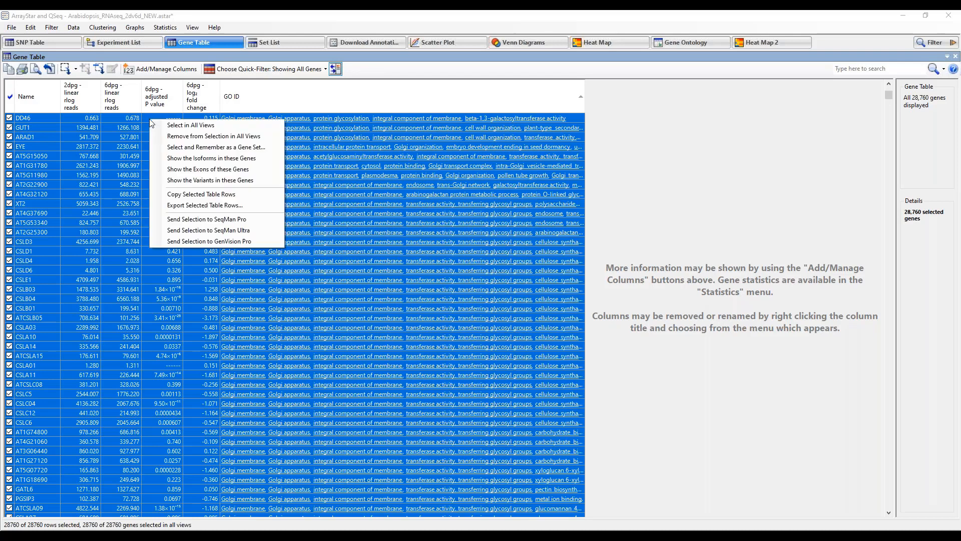
{"action": "left_click", "coordinate": [219, 147]}
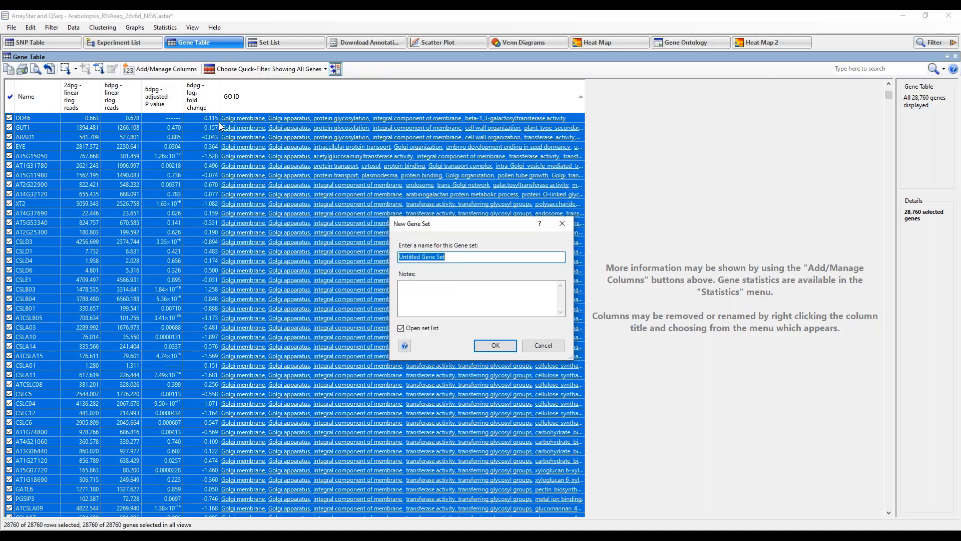
{"action": "type", "text": "ALL_genes"}
{"action": "left_click", "coordinate": [507, 349]}
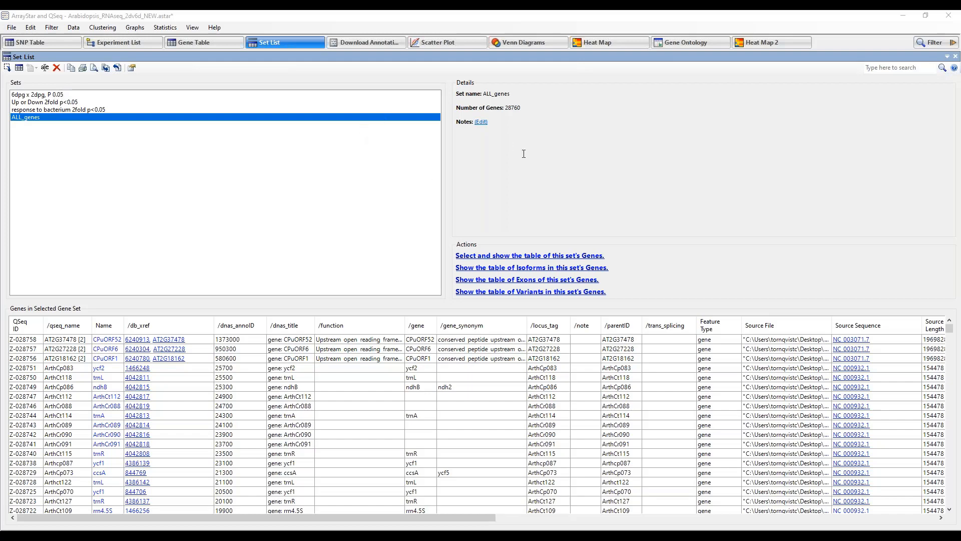
Step: Compare the ALL_genes and "6dpg x 2dpg, P 0.05" sets in a Venn diagram drawn as overlapping coloured circles
{"action": "left_click", "coordinate": [531, 44]}
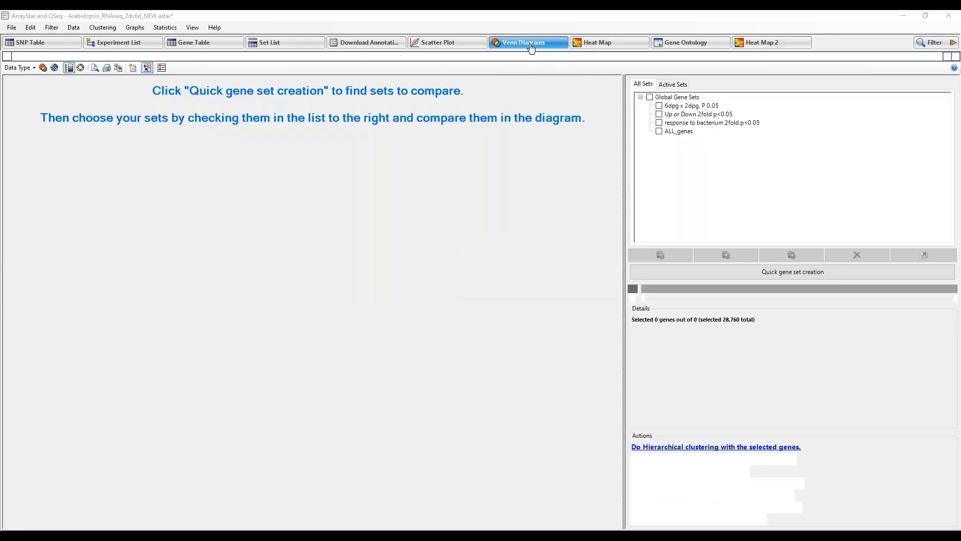
{"action": "left_click", "coordinate": [659, 132]}
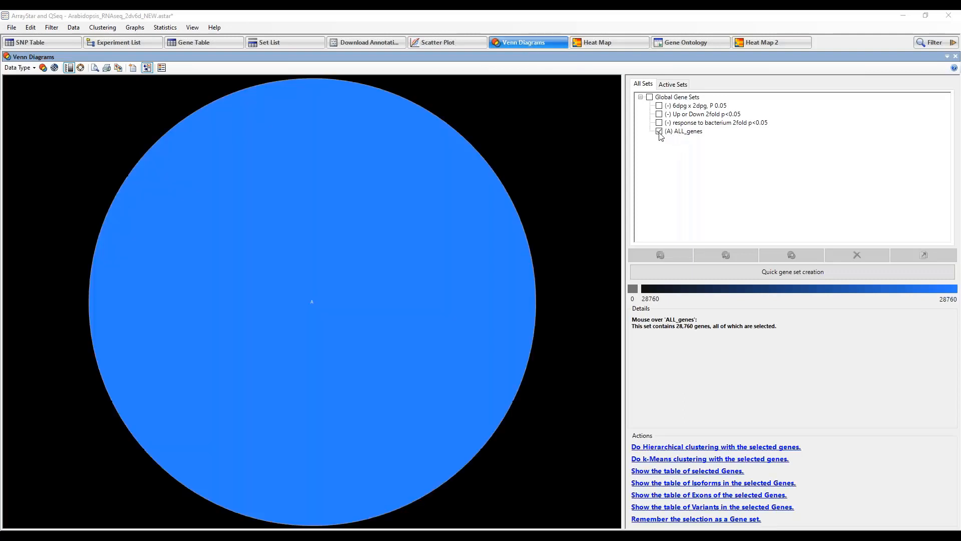
{"action": "left_click", "coordinate": [660, 105]}
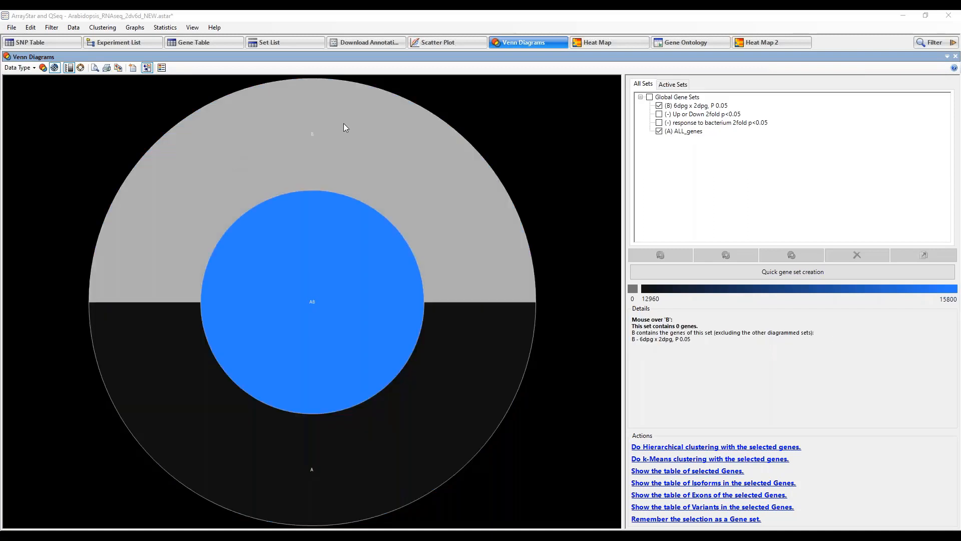
{"action": "left_click", "coordinate": [285, 239]}
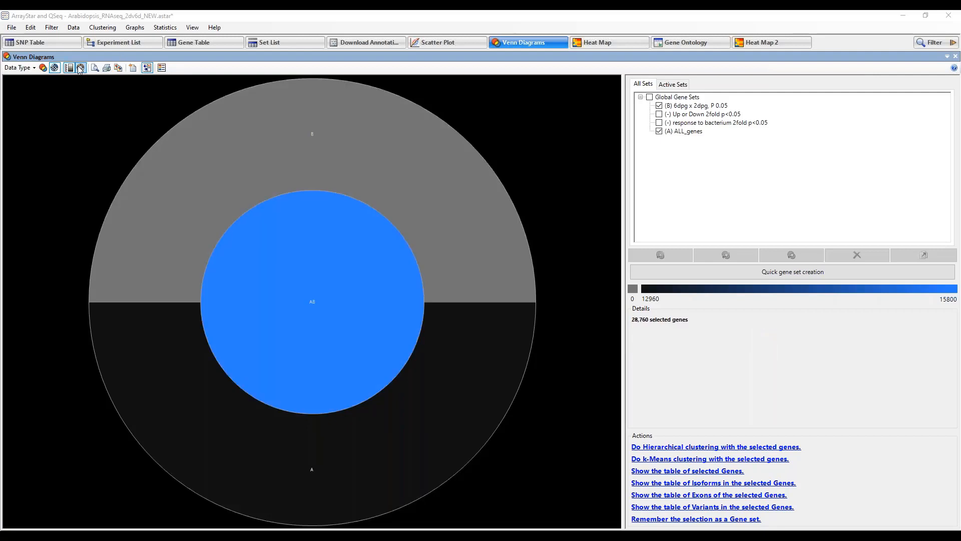
{"action": "left_click", "coordinate": [43, 68]}
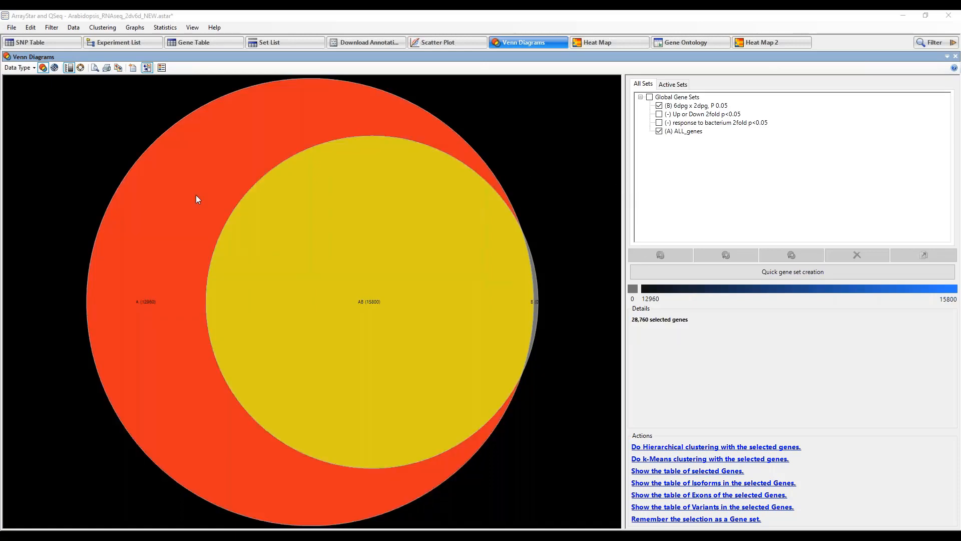
Step: Select the Venn region with genes only in ALL_genes and save it as gene set "p>0.05"
{"action": "mouse_move", "coordinate": [173, 223]}
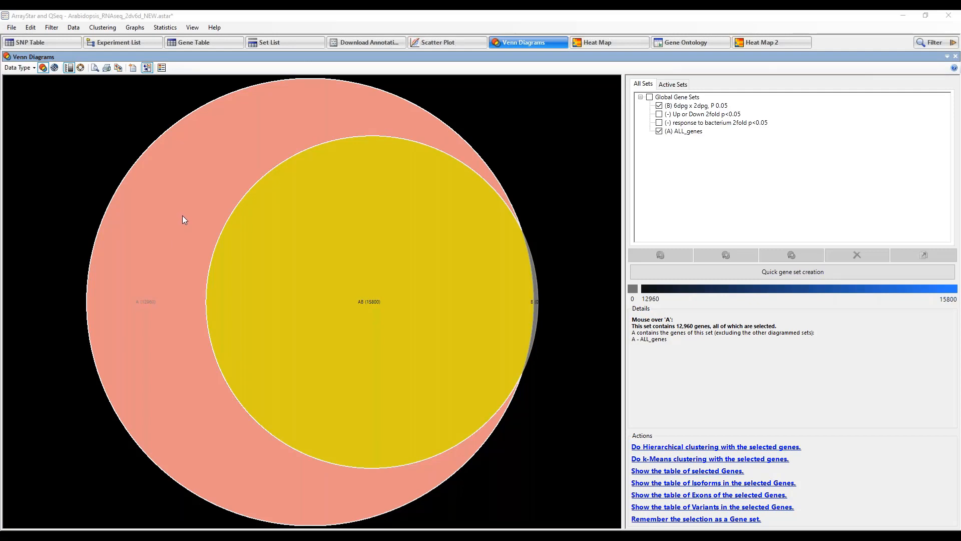
{"action": "left_click", "coordinate": [183, 219]}
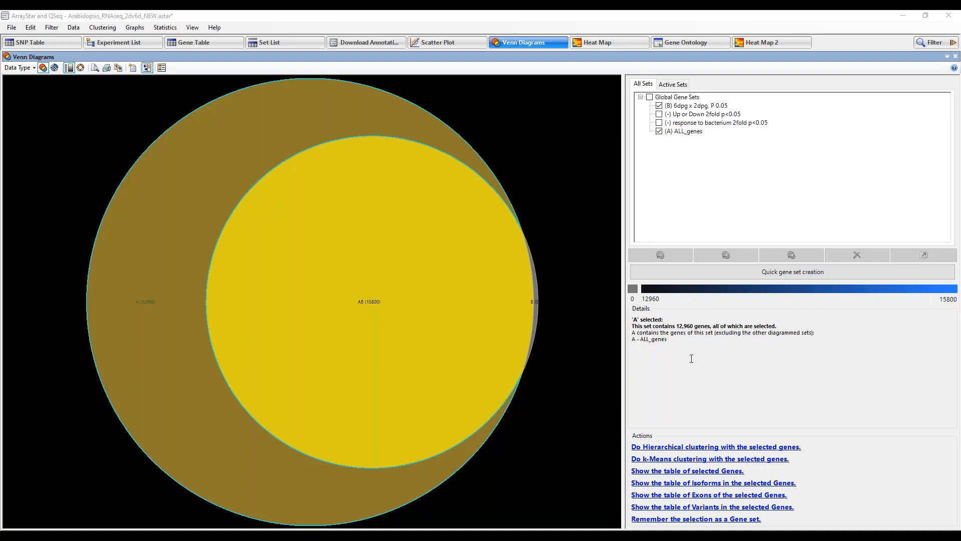
{"action": "left_click", "coordinate": [745, 520]}
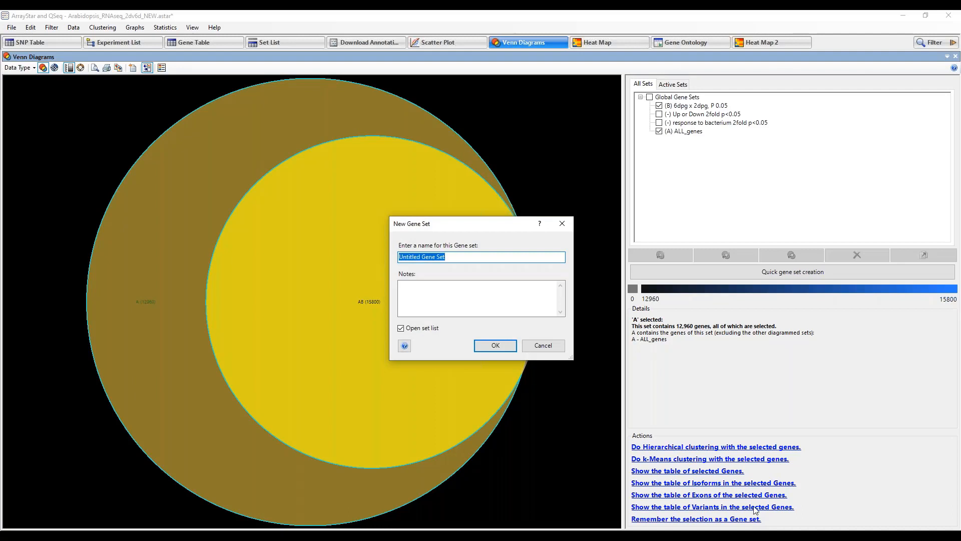
{"action": "type", "text": "p>0.05"}
{"action": "left_click", "coordinate": [495, 345]}
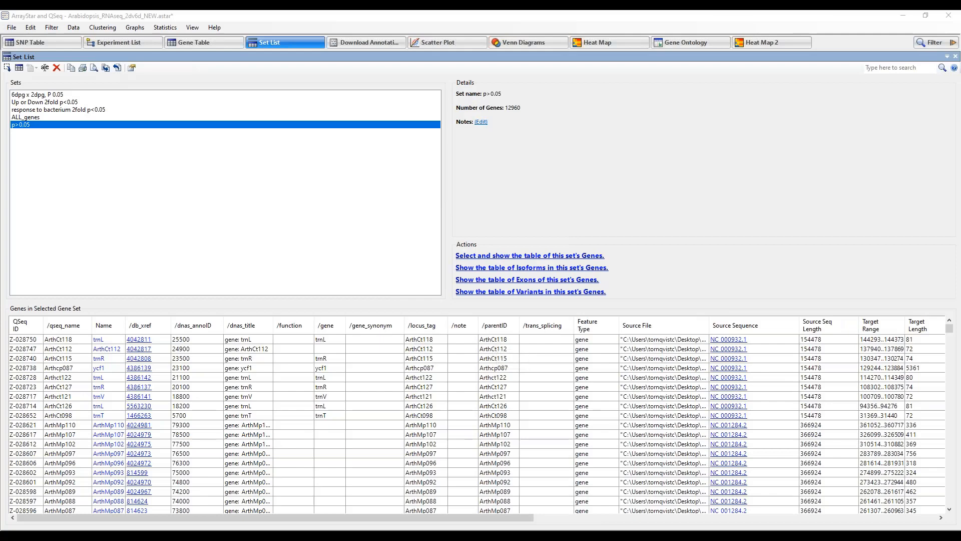
Step: Show only the p>0.05 set's genes in the gene table and sort them by 6dpg adjusted P value in descending order
{"action": "left_click", "coordinate": [537, 257]}
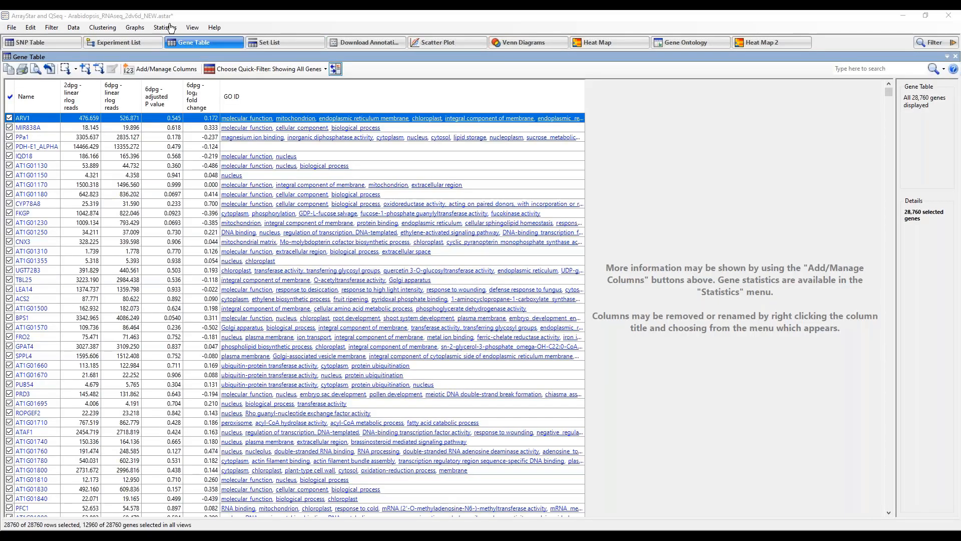
{"action": "left_click", "coordinate": [166, 101]}
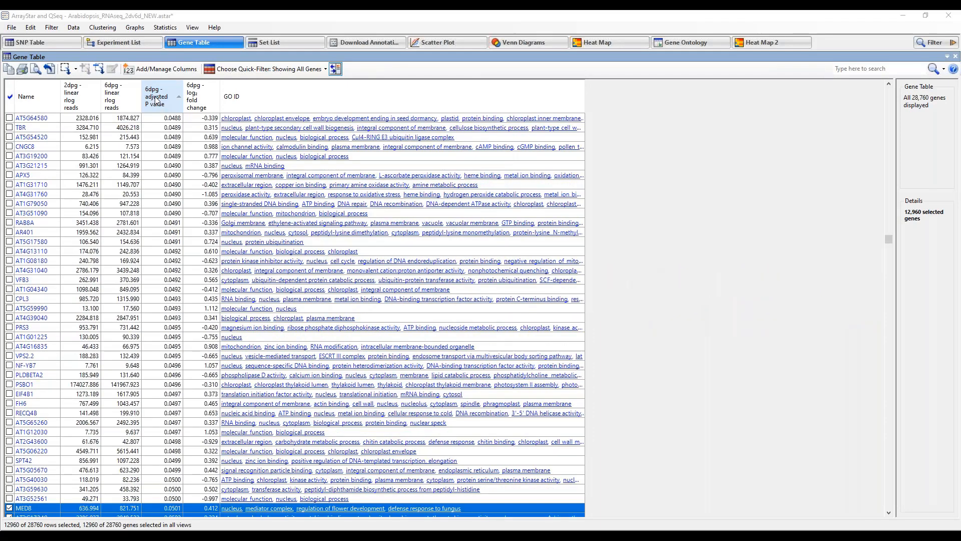
{"action": "left_click", "coordinate": [260, 69]}
{"action": "left_click", "coordinate": [256, 94]}
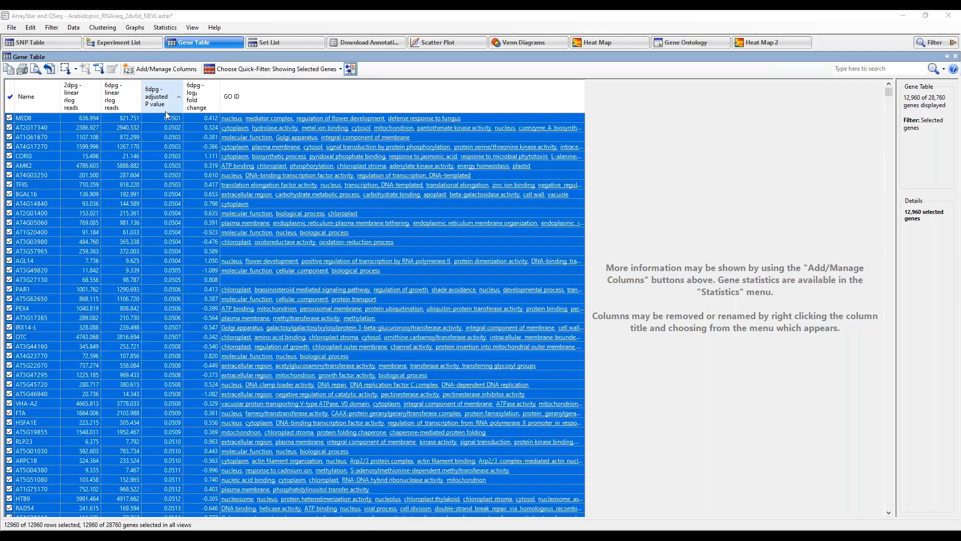
{"action": "left_click", "coordinate": [167, 103]}
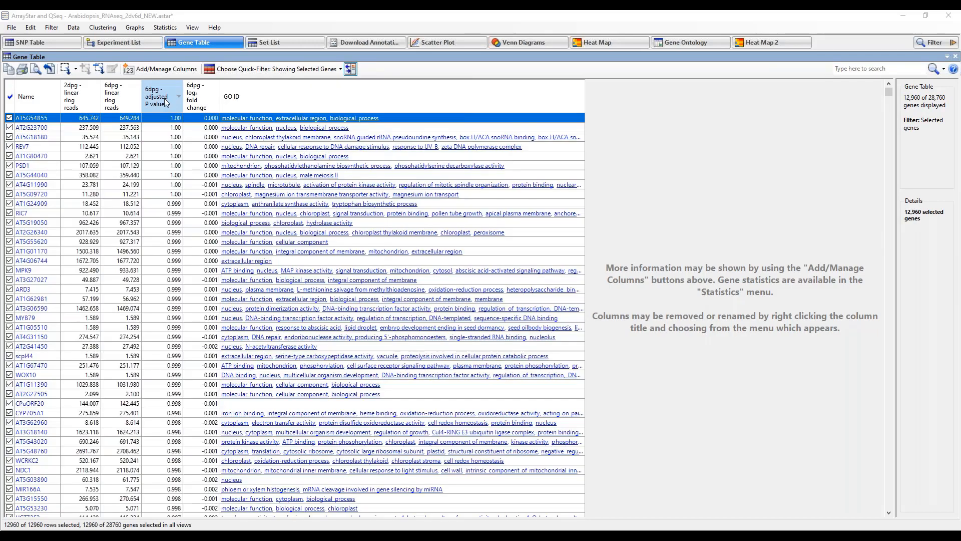
{"action": "left_click", "coordinate": [166, 103]}
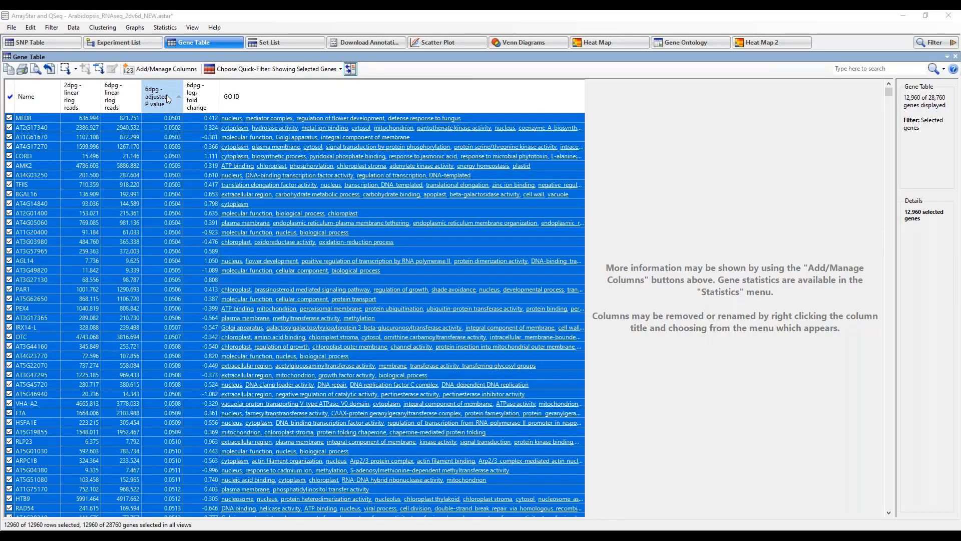
{"action": "left_click", "coordinate": [166, 95]}
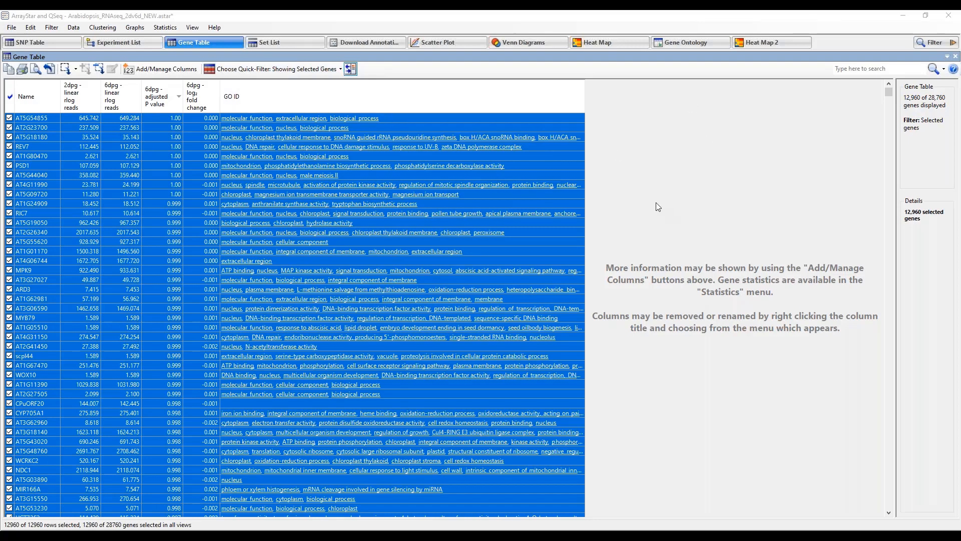
Step: Show the gene ontology analysis of the selected p>0.05 genes
{"action": "left_click", "coordinate": [73, 28]}
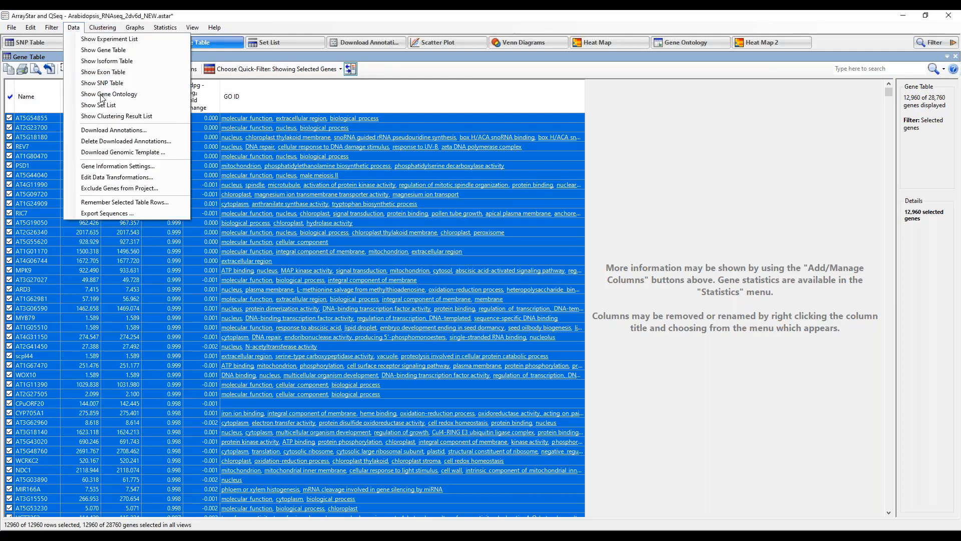
{"action": "key", "text": "Escape"}
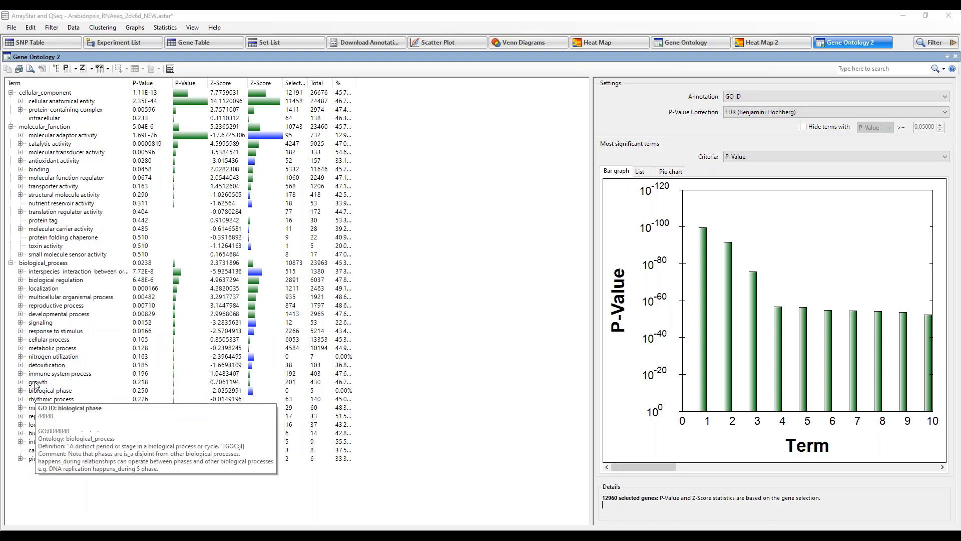
Step: Expand the biological process ontology down to response to other organism, select "defense response to other organism", and widen the Term column to fit
{"action": "left_click", "coordinate": [20, 331]}
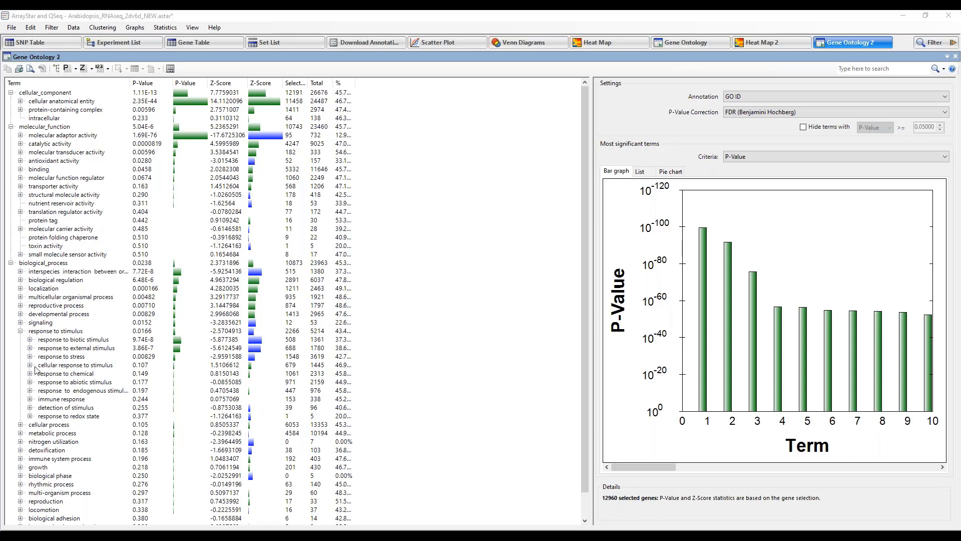
{"action": "left_click", "coordinate": [30, 340]}
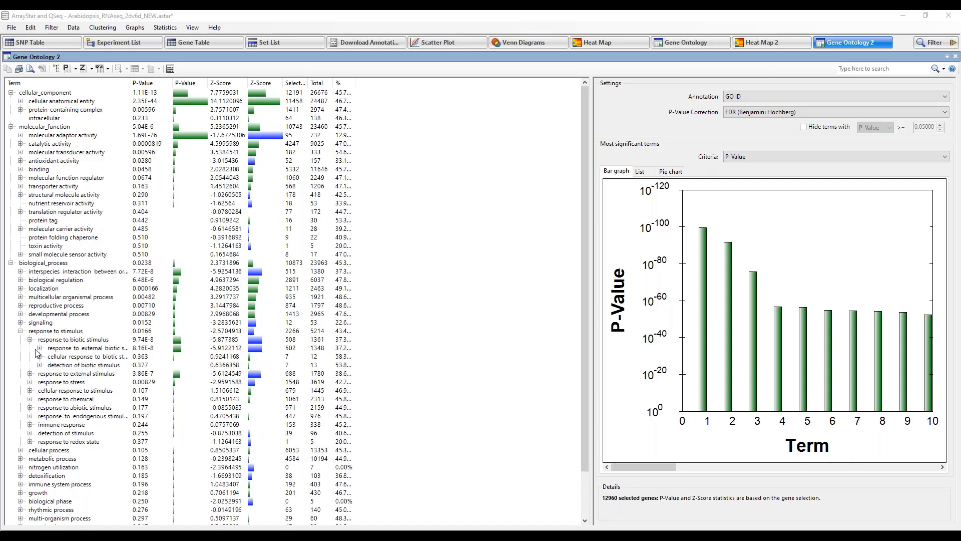
{"action": "left_click", "coordinate": [39, 349]}
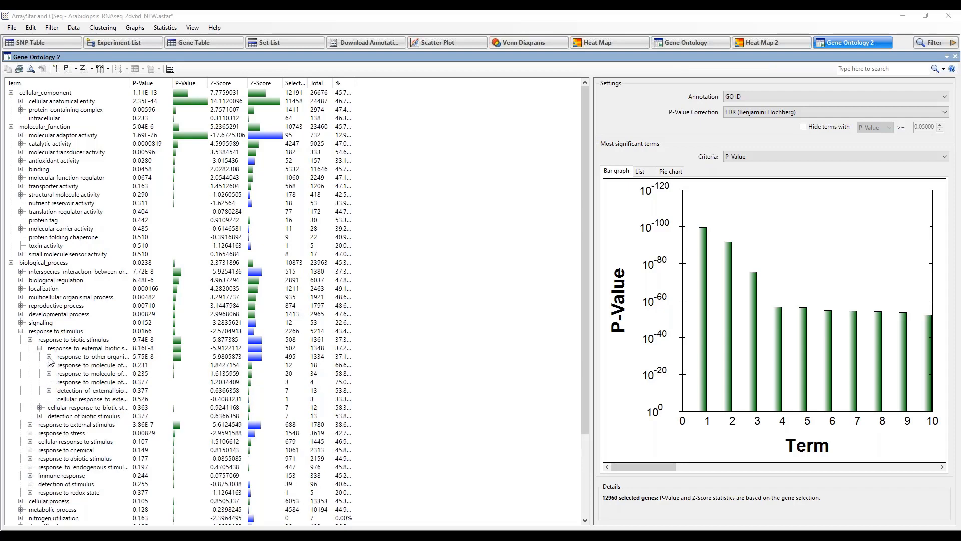
{"action": "left_click", "coordinate": [49, 357]}
{"action": "left_click", "coordinate": [67, 376]}
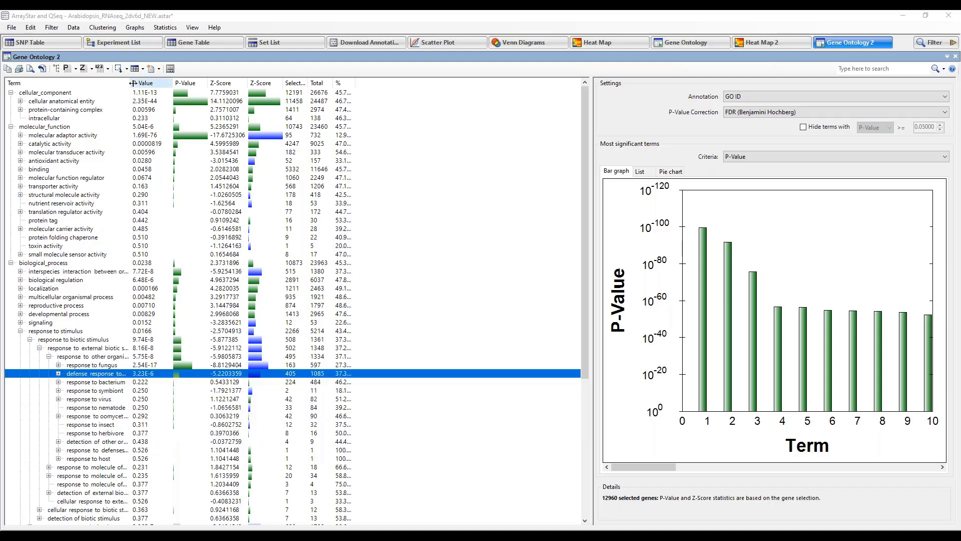
{"action": "left_click_drag", "start_coordinate": [140, 83], "coordinate": [194, 83]}
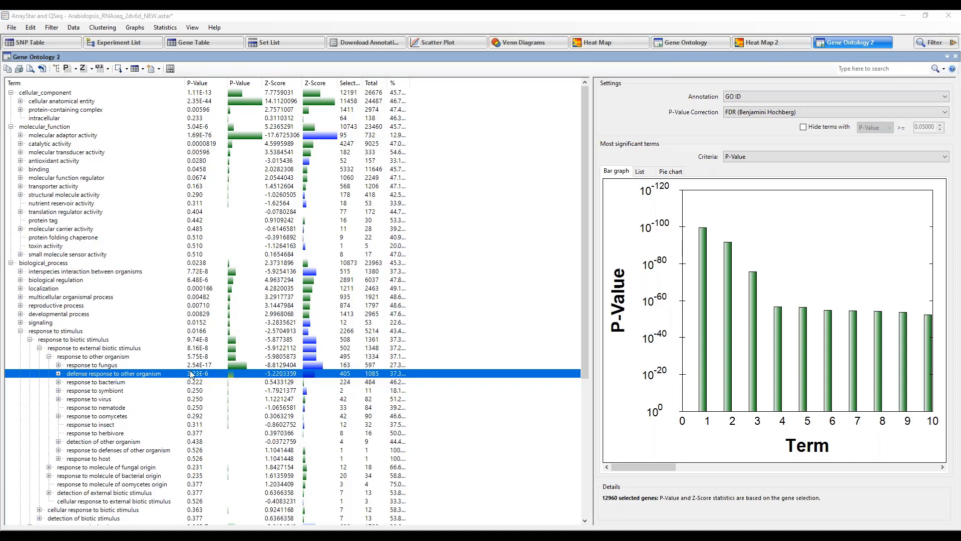
Step: Save the selected genes under "defense response to other organism" as a gene set named "Defense p>0.05"
{"action": "right_click", "coordinate": [182, 375]}
{"action": "left_click", "coordinate": [203, 400]}
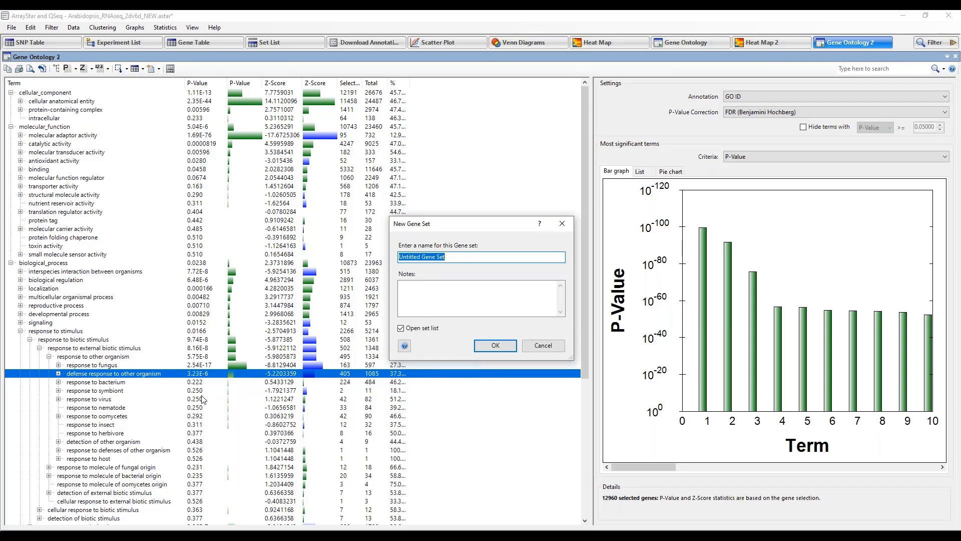
{"action": "type", "text": "Defense p>0.05"}
{"action": "left_click", "coordinate": [488, 345]}
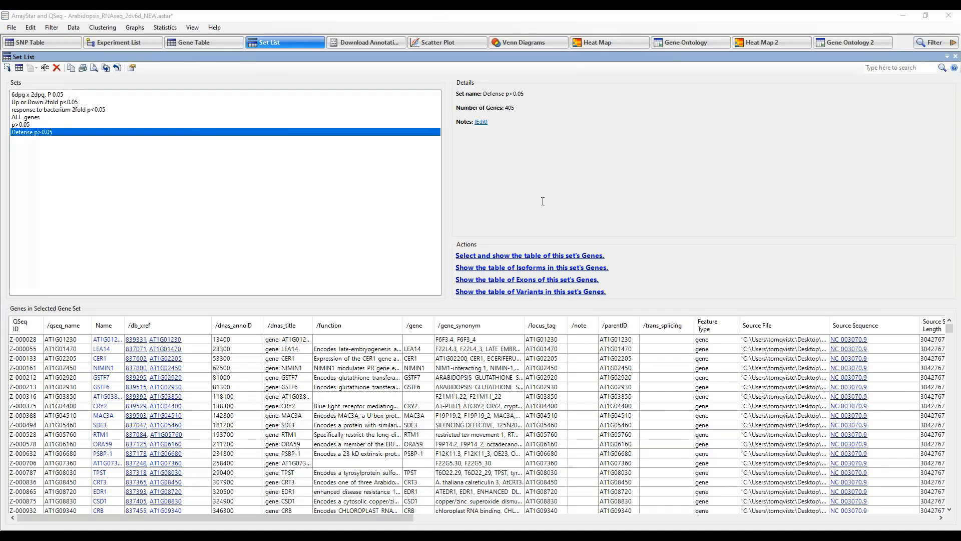
Step: Select the Defense p>0.05 set's genes in the gene table and show the isoforms in these genes
{"action": "left_click", "coordinate": [547, 256]}
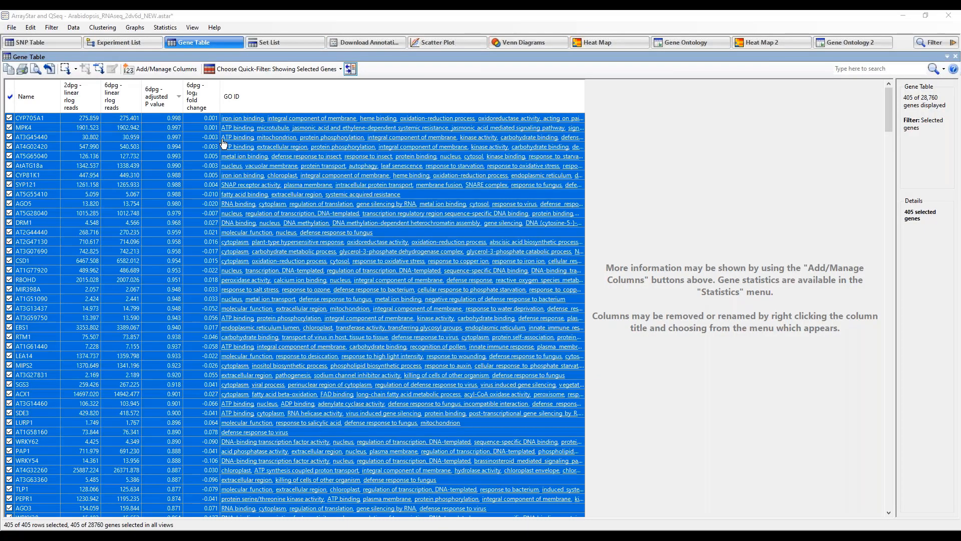
{"action": "mouse_move", "coordinate": [224, 144]}
{"action": "mouse_move", "coordinate": [195, 122]}
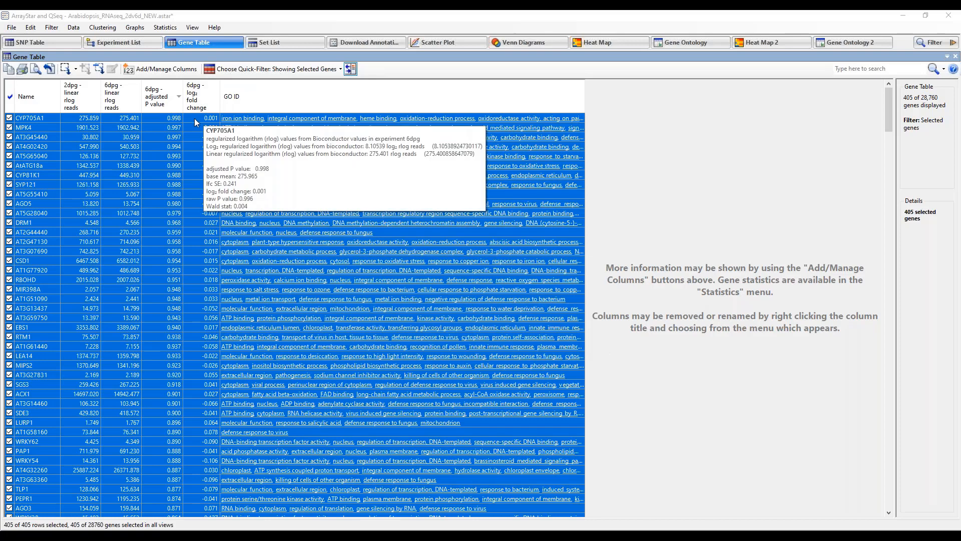
{"action": "right_click", "coordinate": [195, 119]}
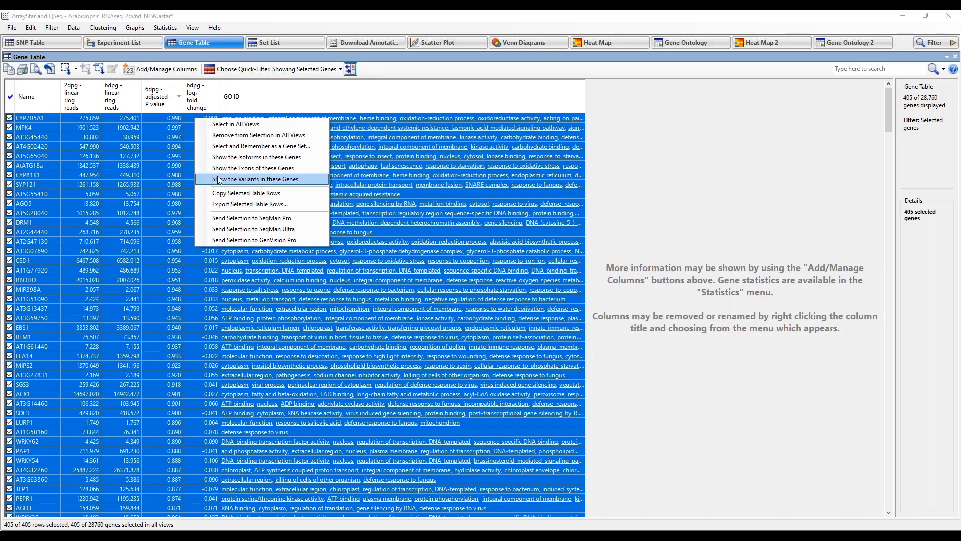
{"action": "left_click", "coordinate": [223, 158]}
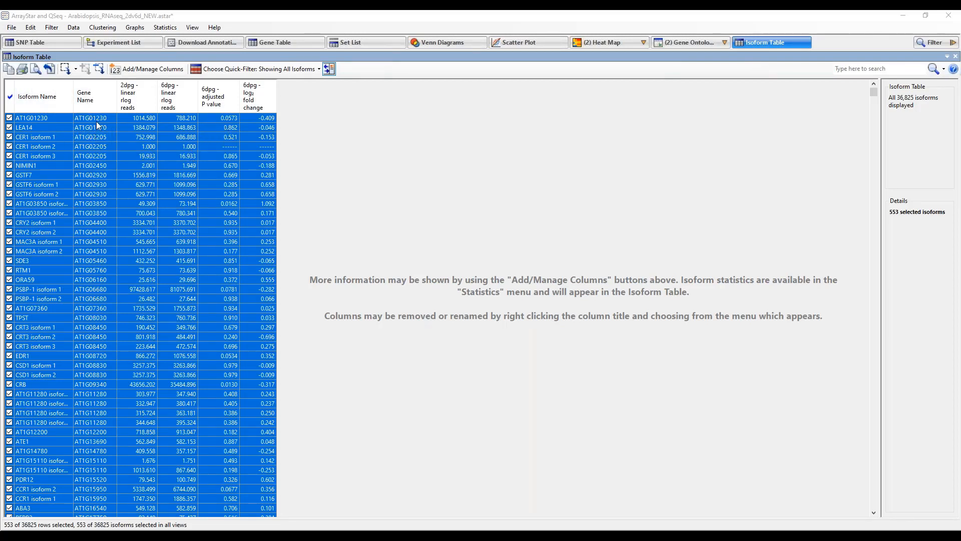
Step: Sort the isoform table by gene name in descending order and widen the isoform name column to show the full names
{"action": "left_click", "coordinate": [98, 95]}
{"action": "left_click", "coordinate": [98, 95]}
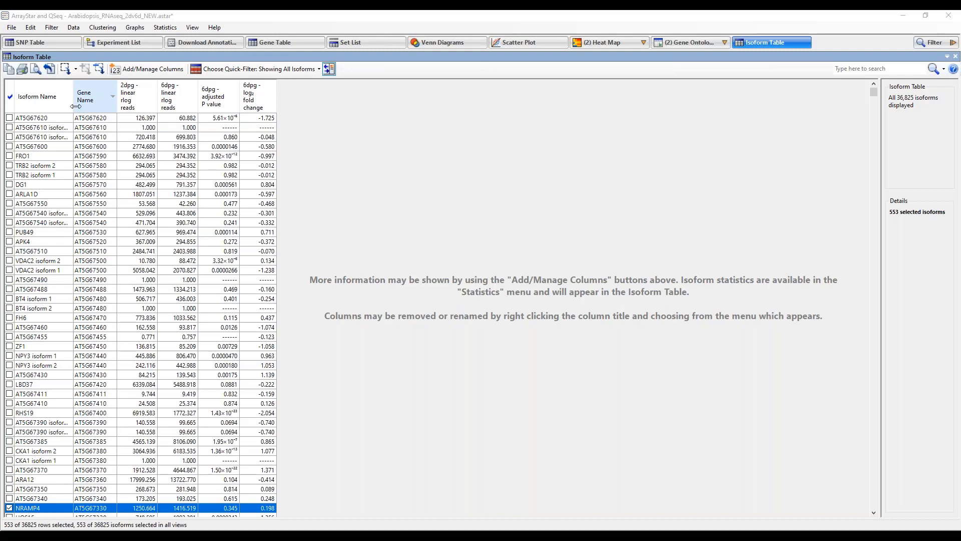
{"action": "left_click_drag", "start_coordinate": [73, 106], "coordinate": [91, 106]}
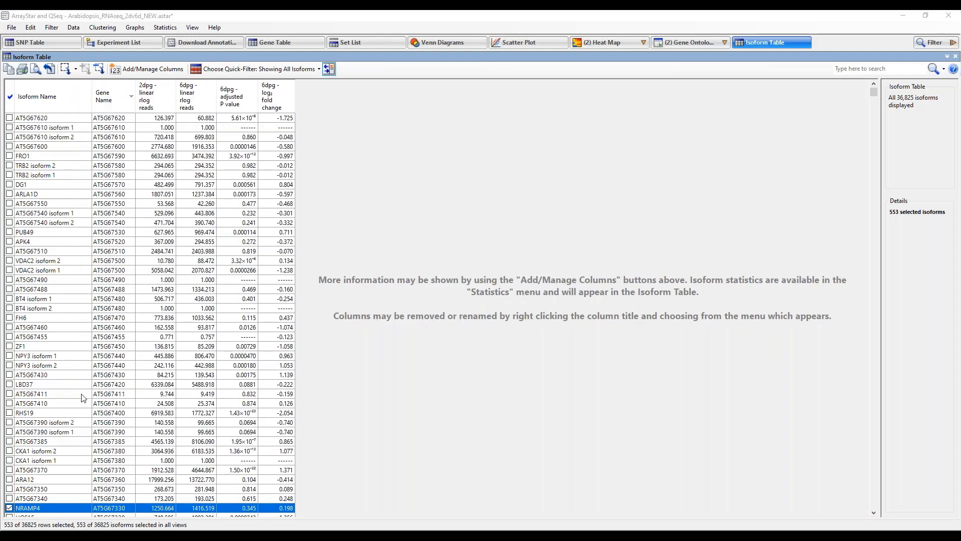
{"action": "scroll", "coordinate": [65, 379], "scroll_direction": "down", "scroll_amount": 1}
{"action": "scroll", "coordinate": [64, 379], "scroll_direction": "up", "scroll_amount": 2}
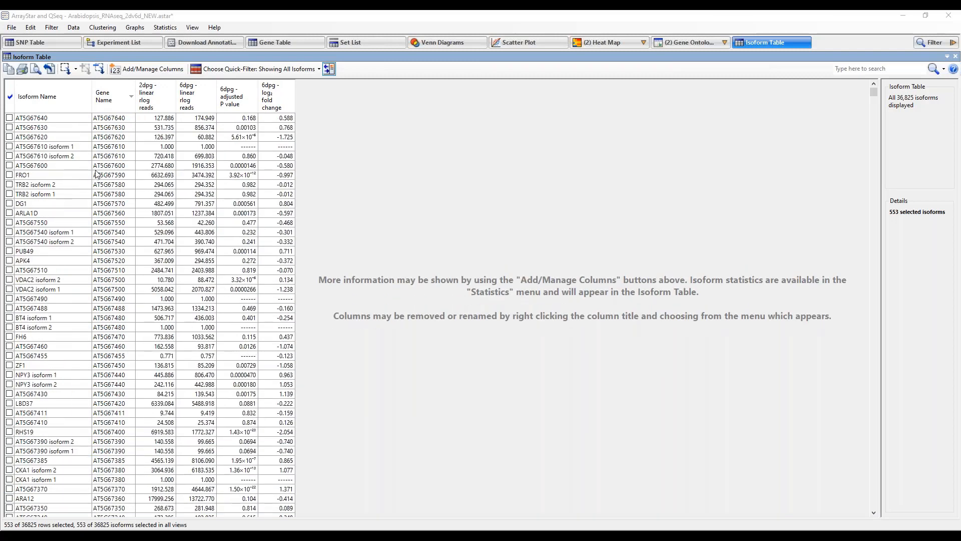
Step: Show only the selected isoforms and sort them by 6dpg adjusted P value in ascending order
{"action": "left_click", "coordinate": [235, 100]}
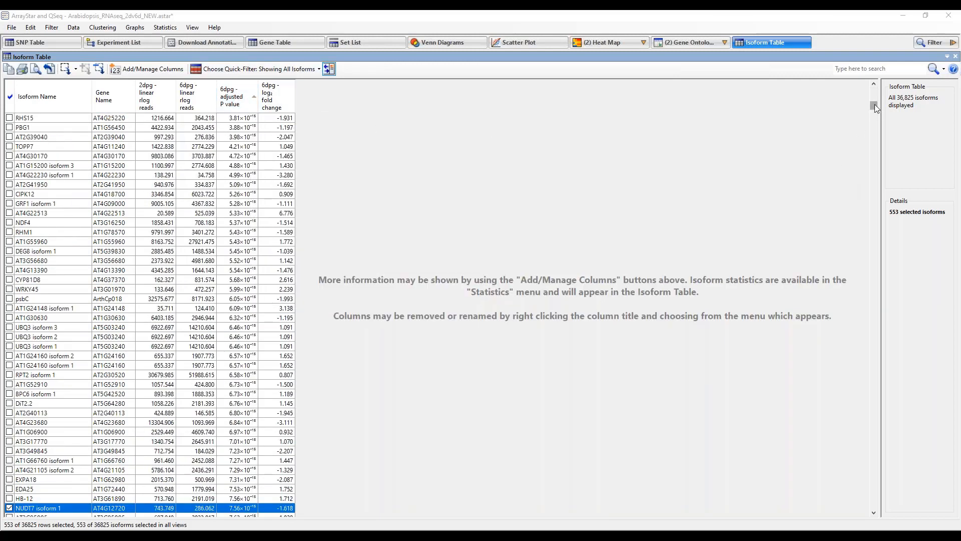
{"action": "left_click_drag", "start_coordinate": [874, 106], "coordinate": [874, 84]}
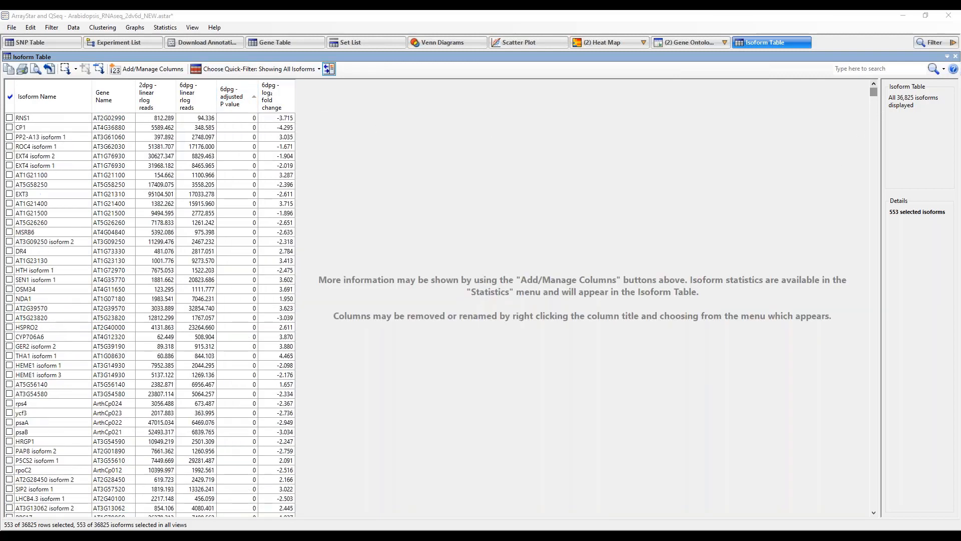
{"action": "left_click", "coordinate": [235, 102]}
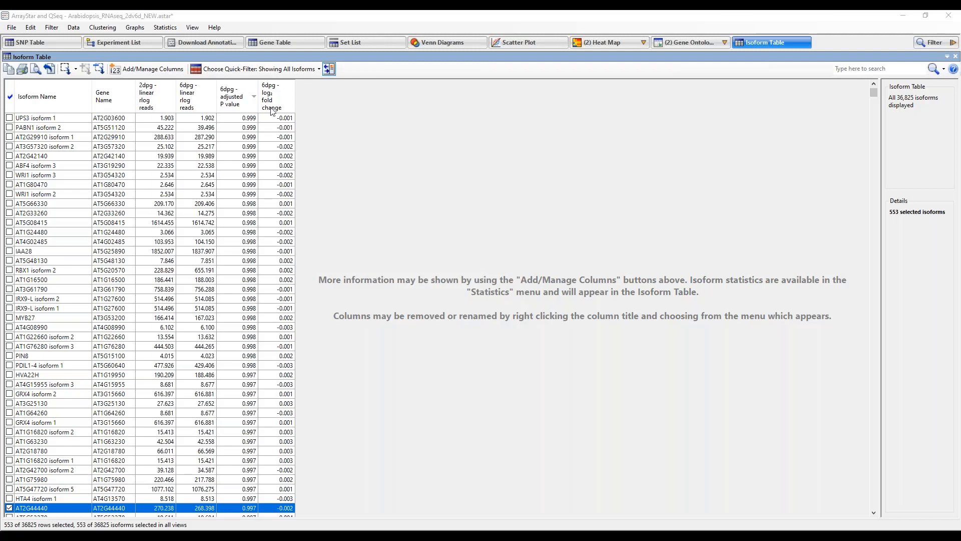
{"action": "left_click", "coordinate": [248, 68]}
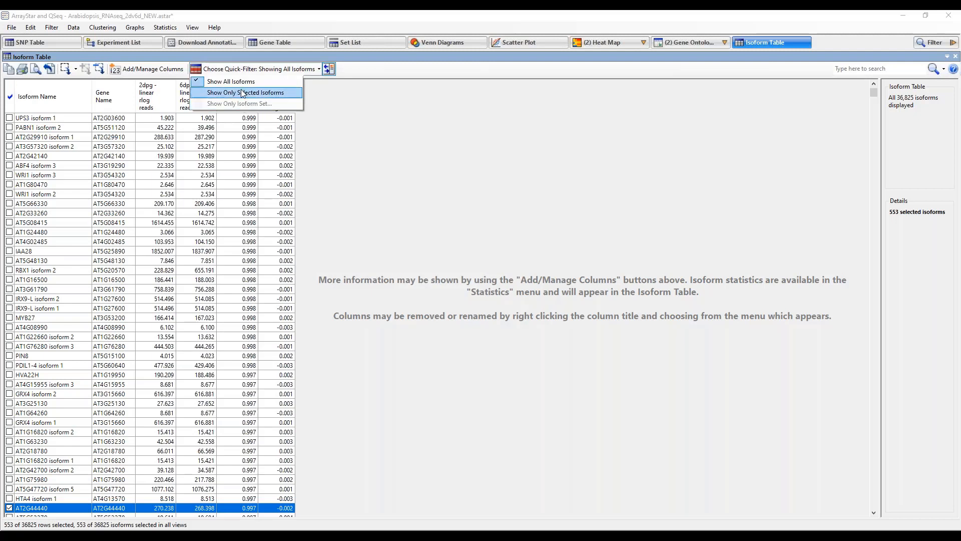
{"action": "left_click", "coordinate": [243, 93]}
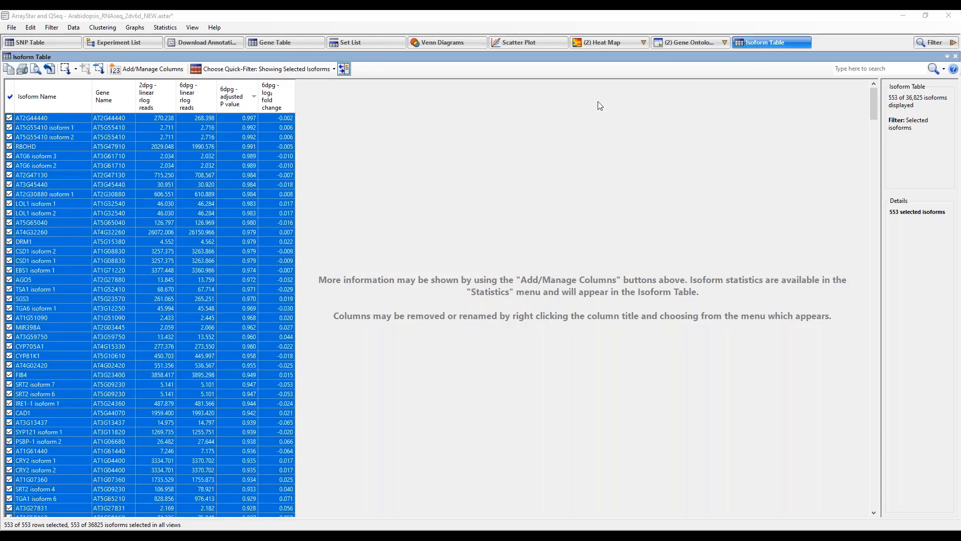
{"action": "left_click", "coordinate": [238, 101]}
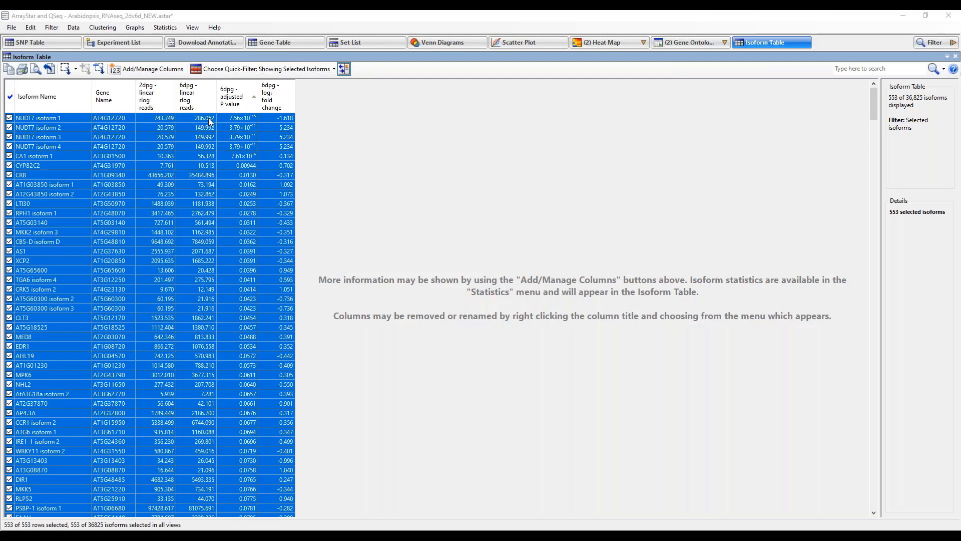
Step: Step through the four NUDT7 isoforms at the start of the table to compare their reads, P values and fold changes
{"action": "mouse_move", "coordinate": [211, 121]}
{"action": "left_click", "coordinate": [145, 147]}
{"action": "key", "text": "Up"}
{"action": "key", "text": "Up"}
{"action": "key", "text": "Up"}
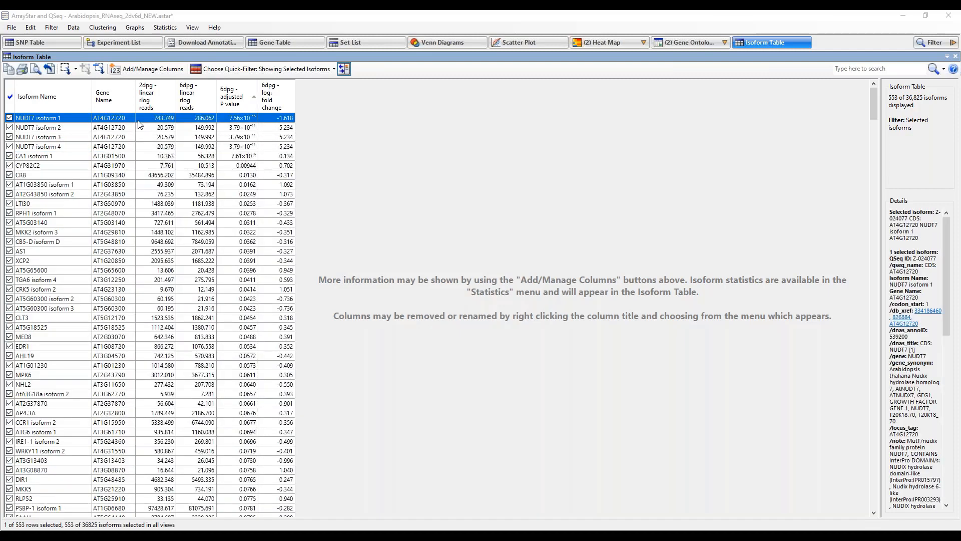
Step: Filter the gene table to the Defense p>0.05 gene set and search it for NUDT7
{"action": "left_click", "coordinate": [279, 45]}
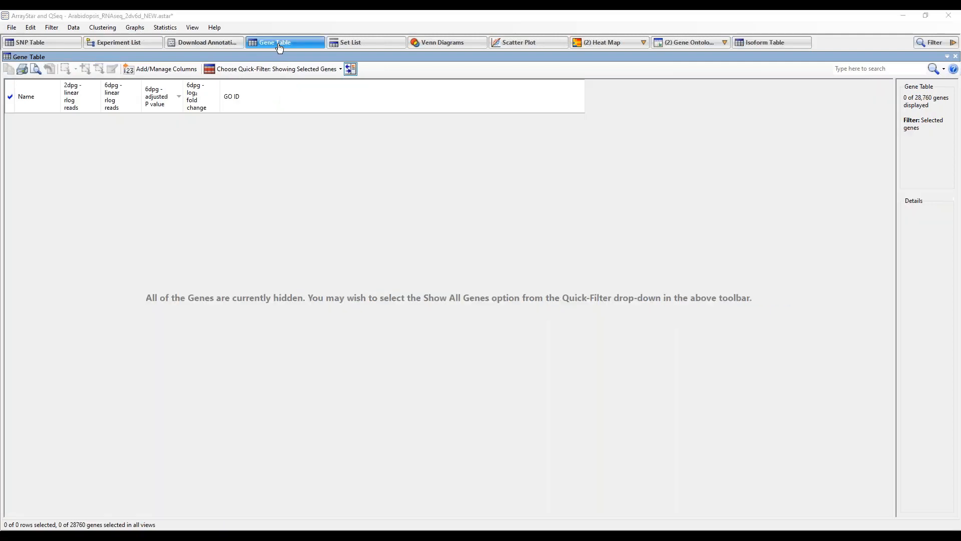
{"action": "left_click", "coordinate": [267, 73]}
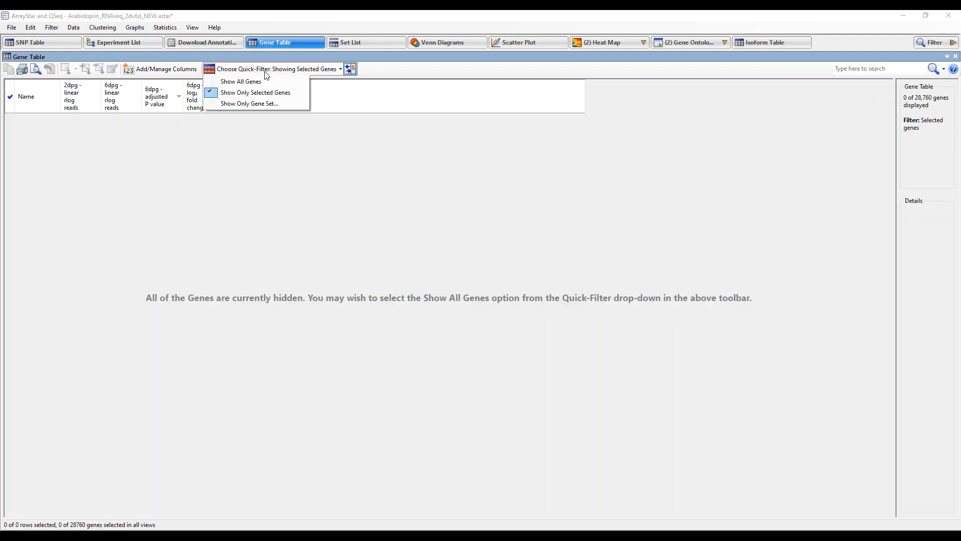
{"action": "left_click", "coordinate": [265, 105]}
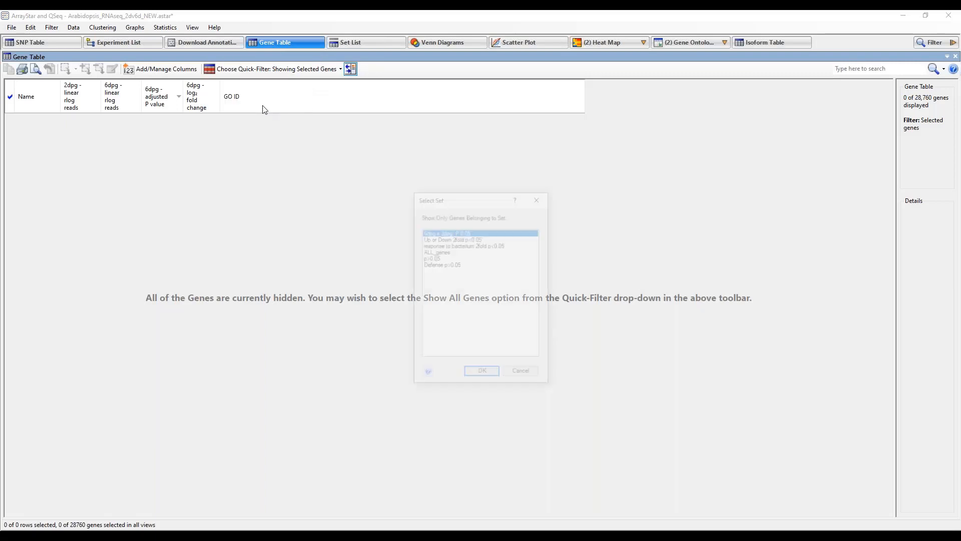
{"action": "left_click", "coordinate": [474, 258]}
{"action": "left_click", "coordinate": [463, 264]}
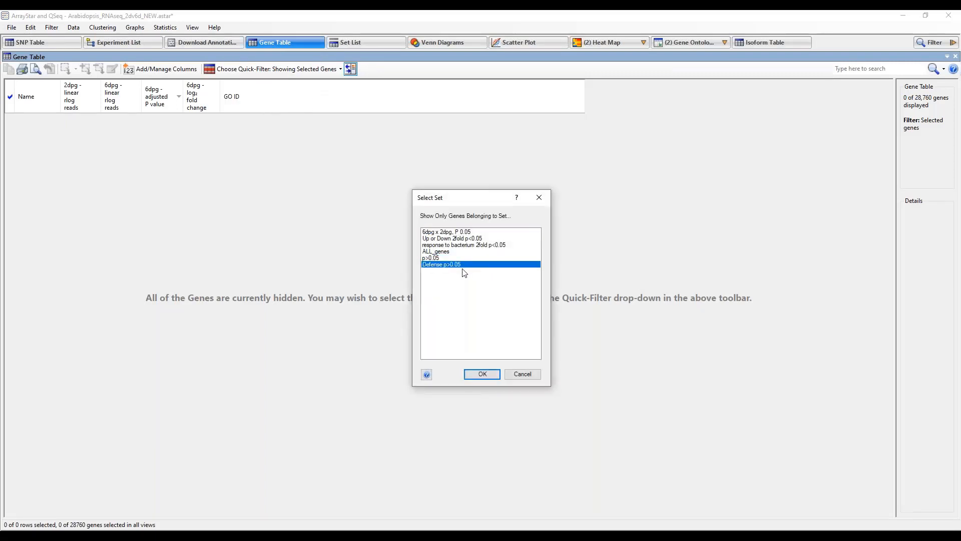
{"action": "left_click", "coordinate": [485, 375]}
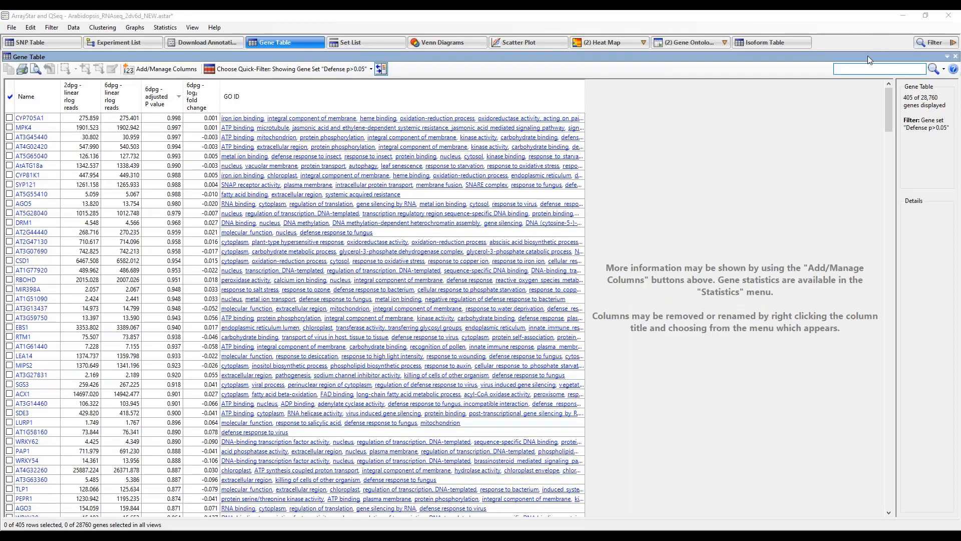
{"action": "type", "text": "NUDT7"}
{"action": "key", "text": "Return"}
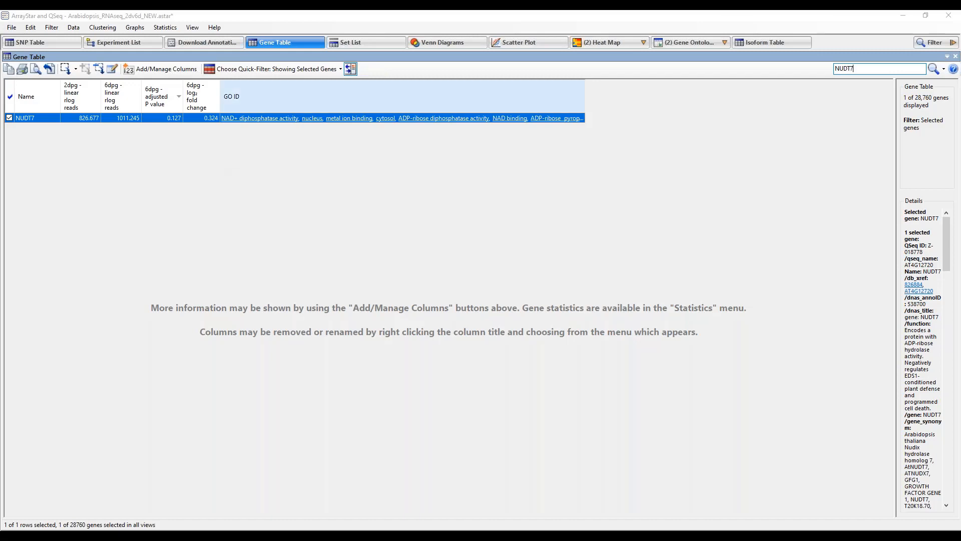
Step: Select and show the genes of the "response to bacterium 2fold p<0.05" set, and view that selection in the scatter plot
{"action": "left_click", "coordinate": [366, 44]}
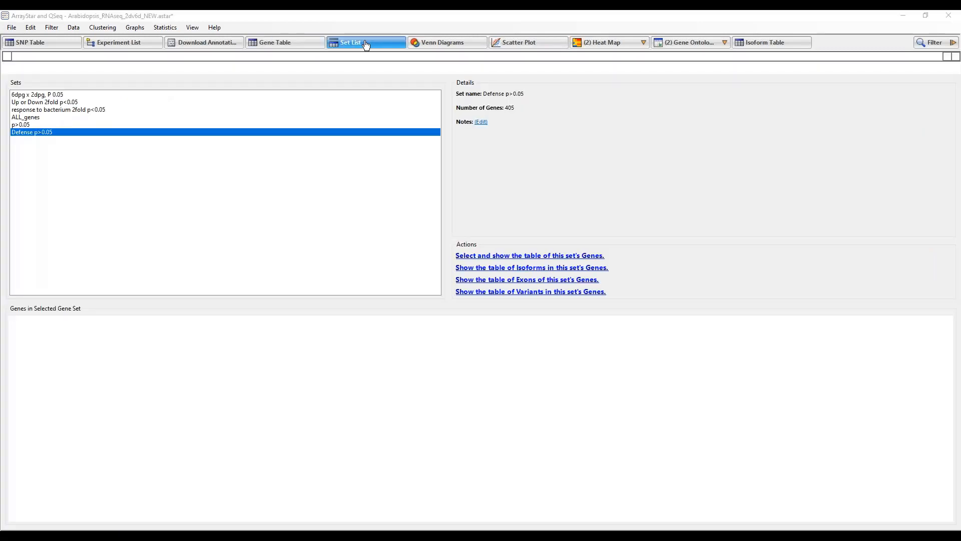
{"action": "left_click", "coordinate": [74, 110]}
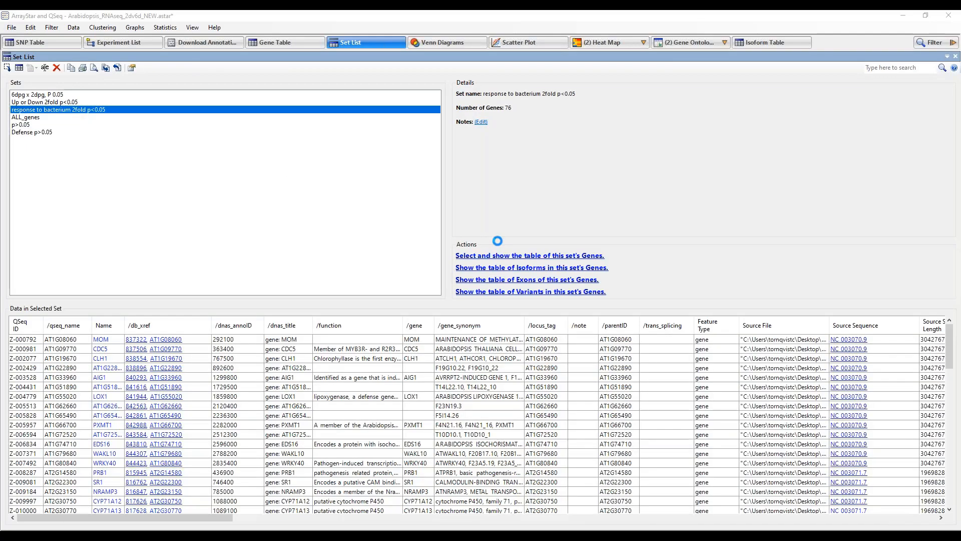
{"action": "left_click", "coordinate": [500, 256]}
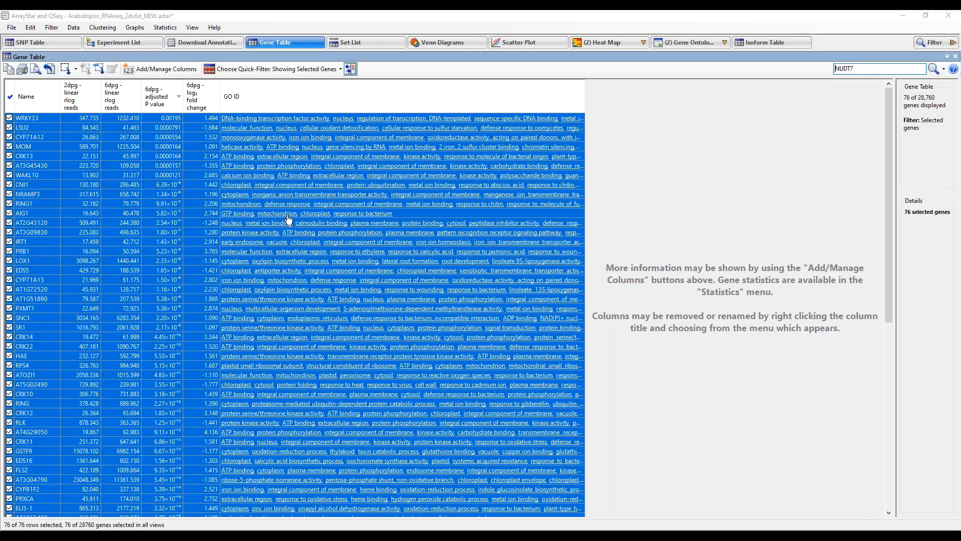
{"action": "mouse_move", "coordinate": [288, 217]}
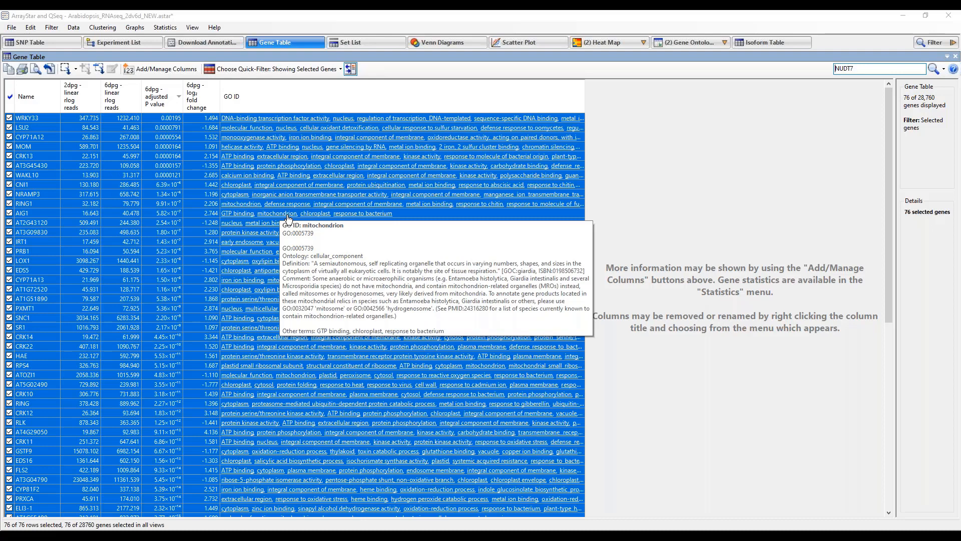
{"action": "left_click", "coordinate": [520, 44]}
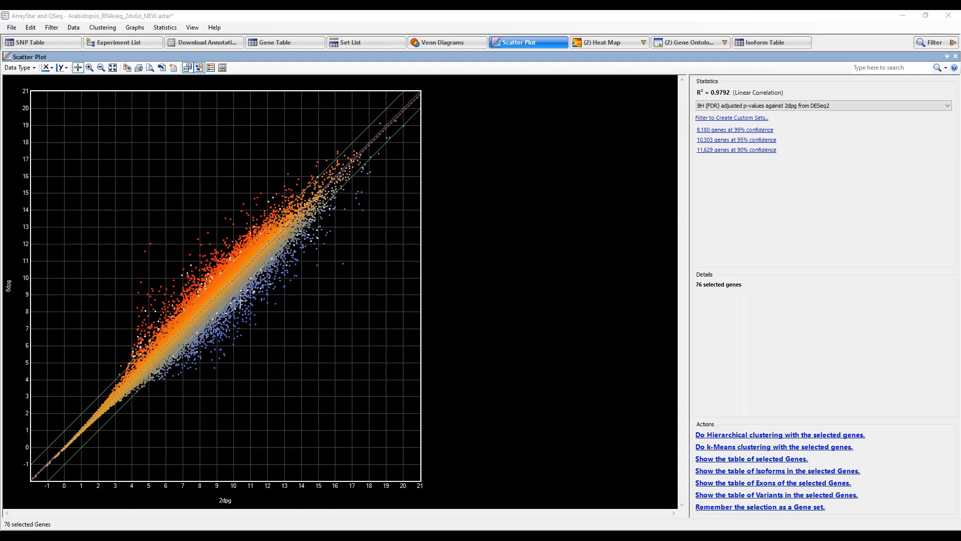
Step: Sort the SNP table by dbSNP ID in ascending order and examine the called variants across the replicates
{"action": "left_click", "coordinate": [38, 44]}
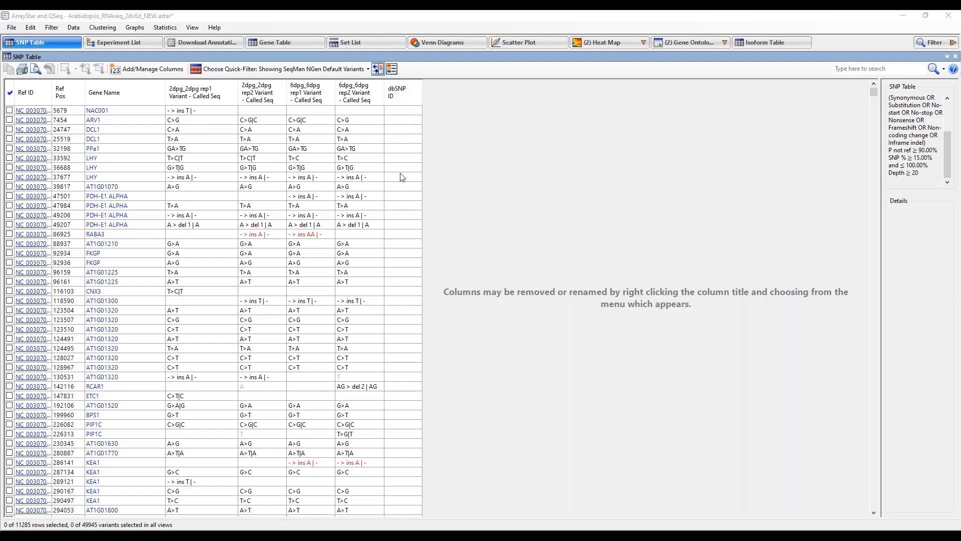
{"action": "left_click", "coordinate": [396, 94]}
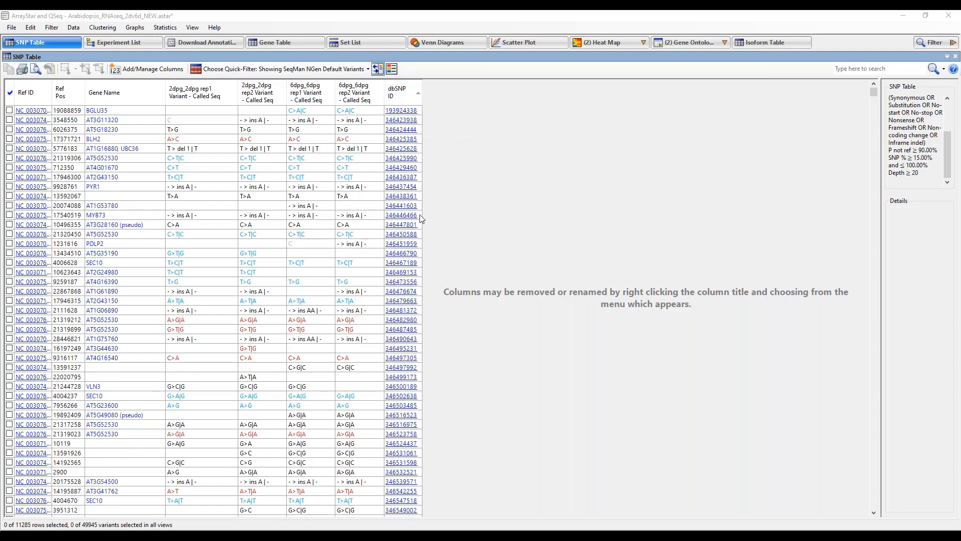
{"action": "scroll", "coordinate": [408, 361], "scroll_direction": "down", "scroll_amount": 9}
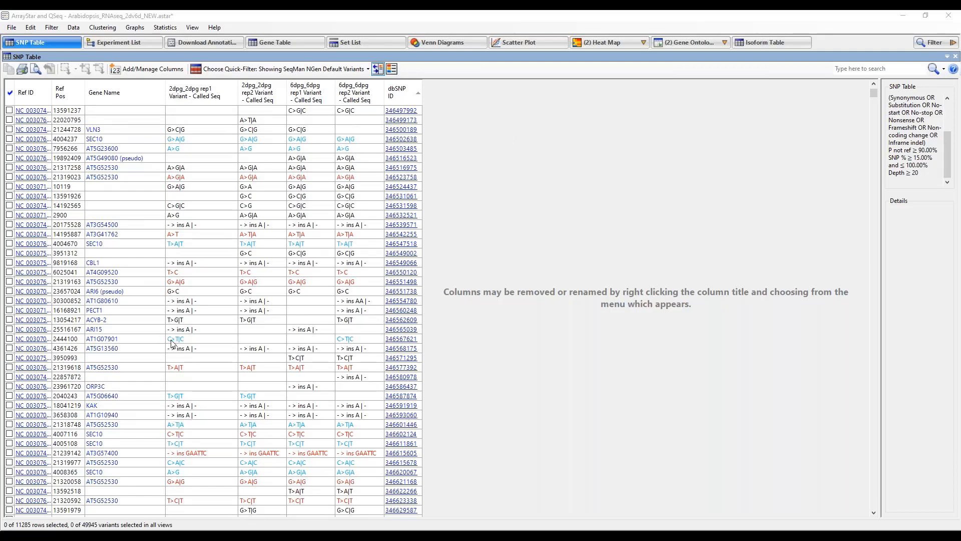
{"action": "mouse_move", "coordinate": [172, 344]}
{"action": "scroll", "coordinate": [135, 266], "scroll_direction": "up", "scroll_amount": 5}
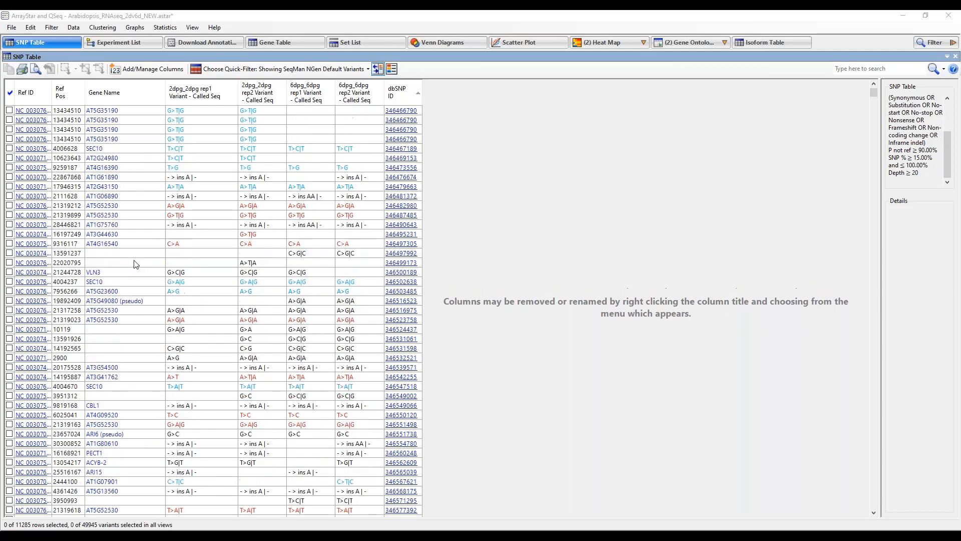
{"action": "scroll", "coordinate": [135, 265], "scroll_direction": "up", "scroll_amount": 3}
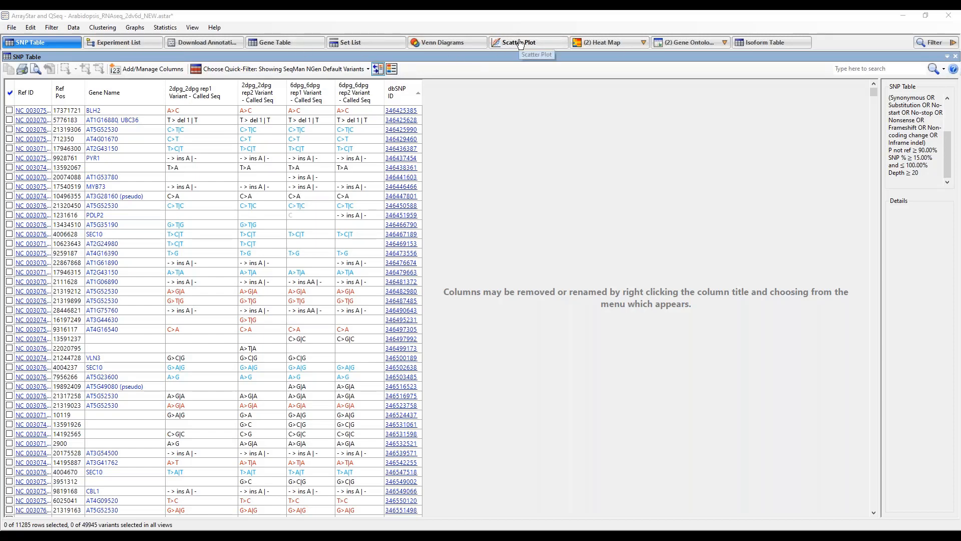
Step: Show the second heat map with the clustered genes, and switch to the SeqMan NGen assembly project window
{"action": "left_click", "coordinate": [623, 42]}
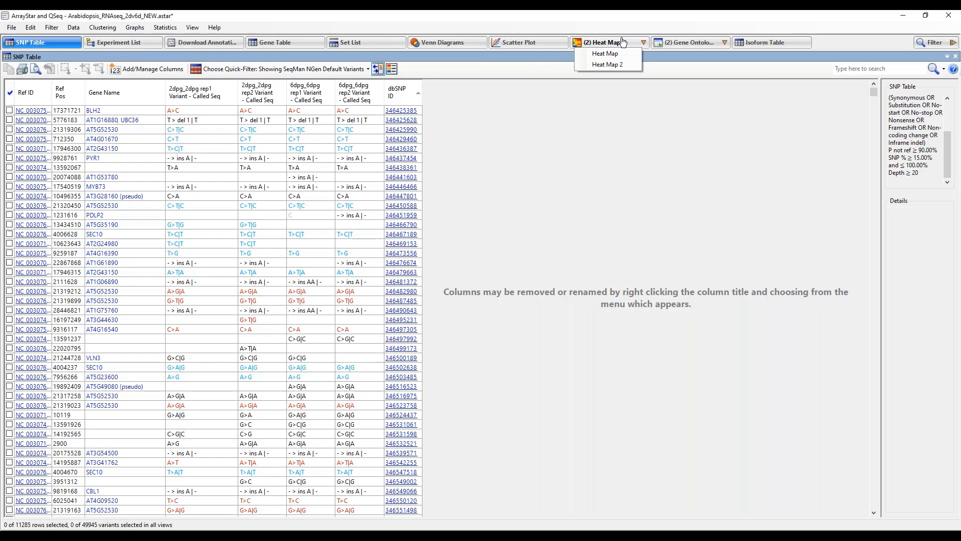
{"action": "left_click", "coordinate": [609, 64]}
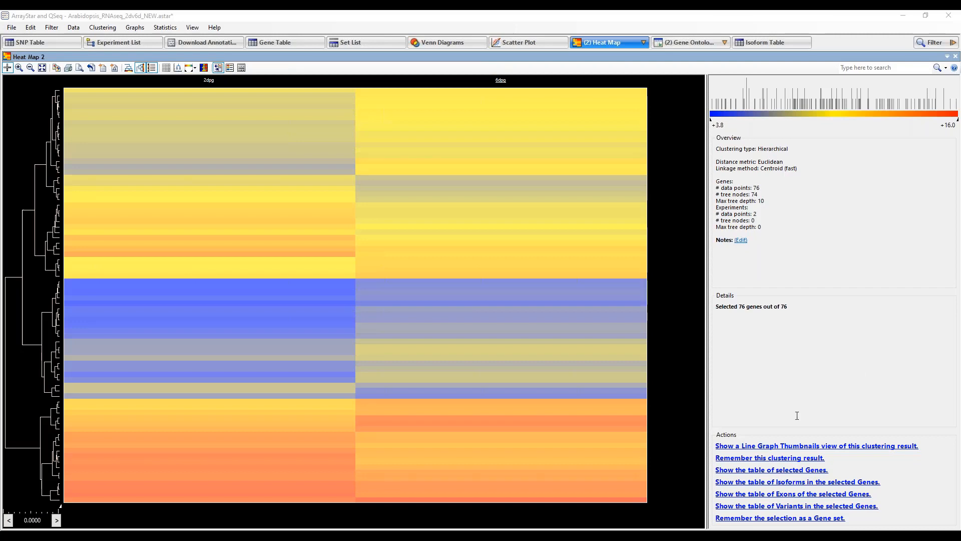
{"action": "key", "text": "alt+Tab"}
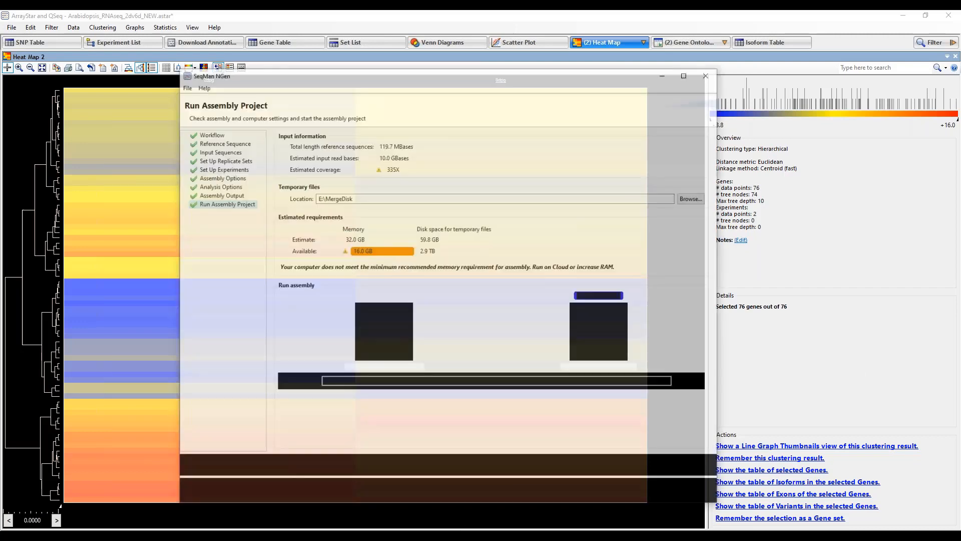